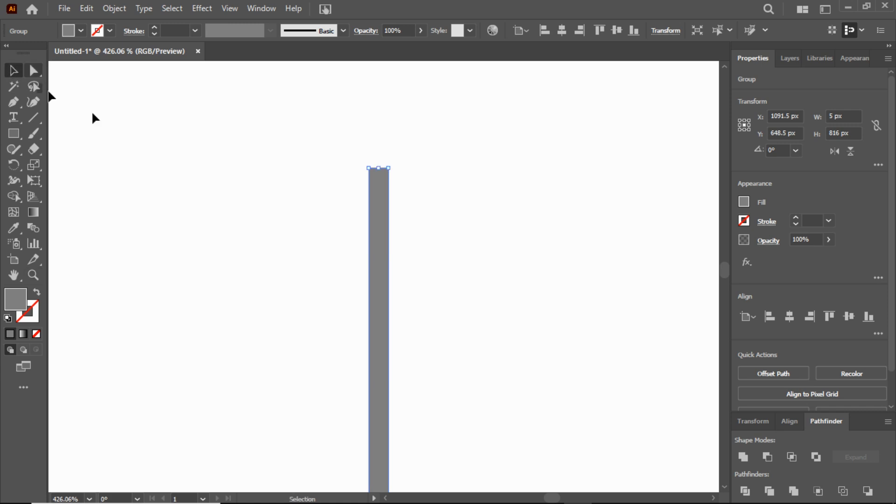
Step: Place a gray 5 px wide bar flush against the orange bar's left side and group the two bars
drag(377, 200, 356, 196)
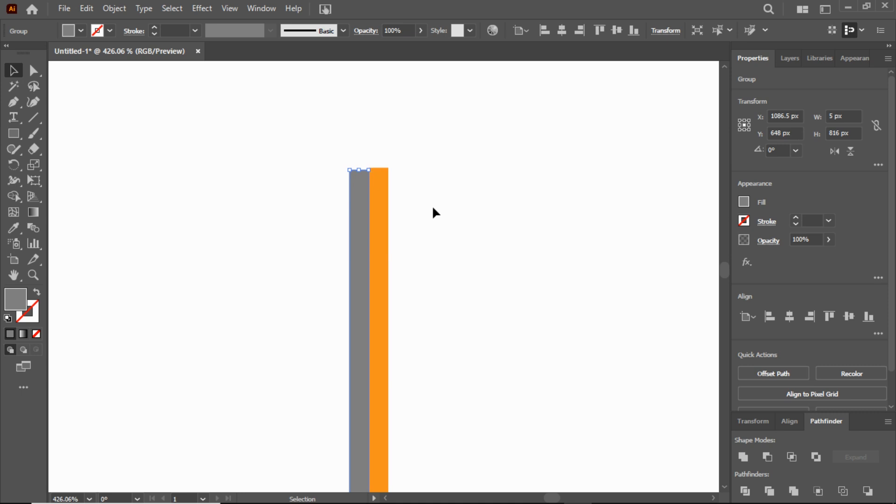
click(434, 209)
drag(300, 132, 414, 224)
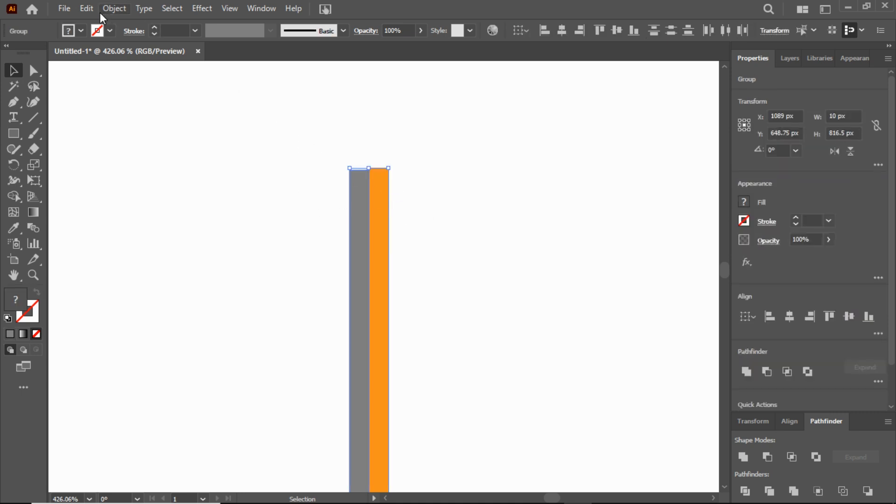
click(112, 10)
click(112, 95)
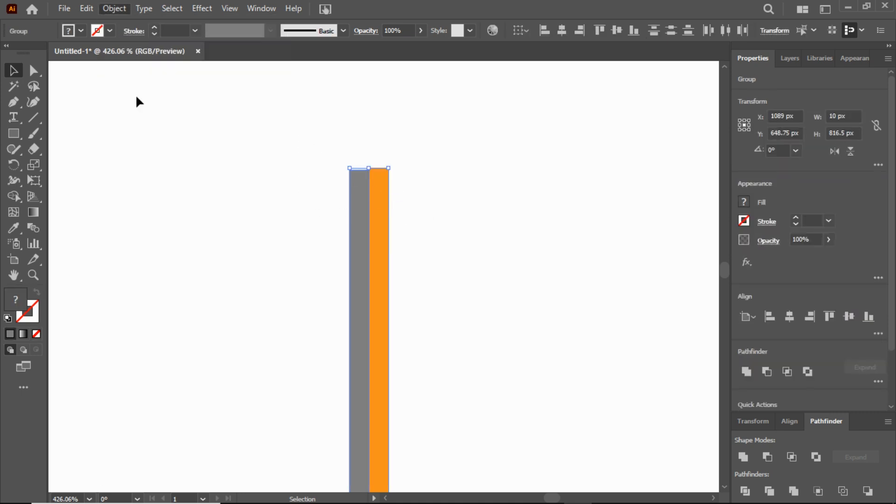
Step: Duplicate the two-tone bar to the right at even spacing of about 56 px until there are twelve bars
click(33, 275)
double_click(13, 275)
click(13, 70)
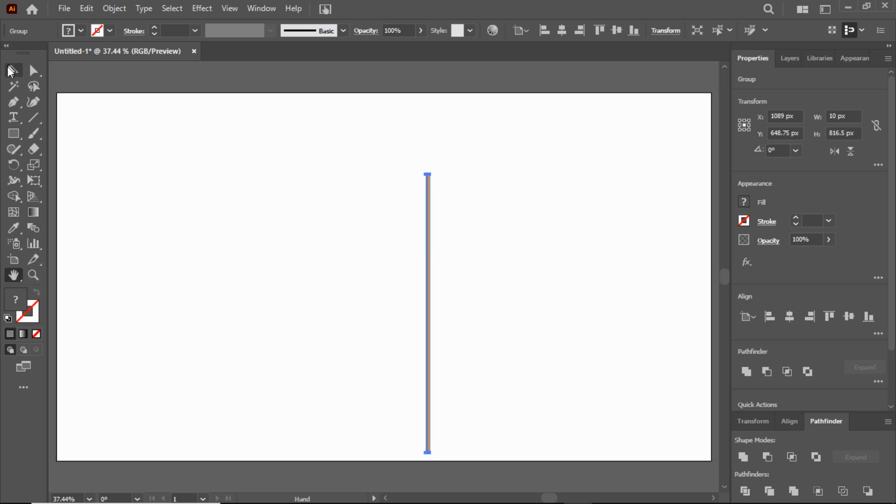
drag(430, 280, 454, 282)
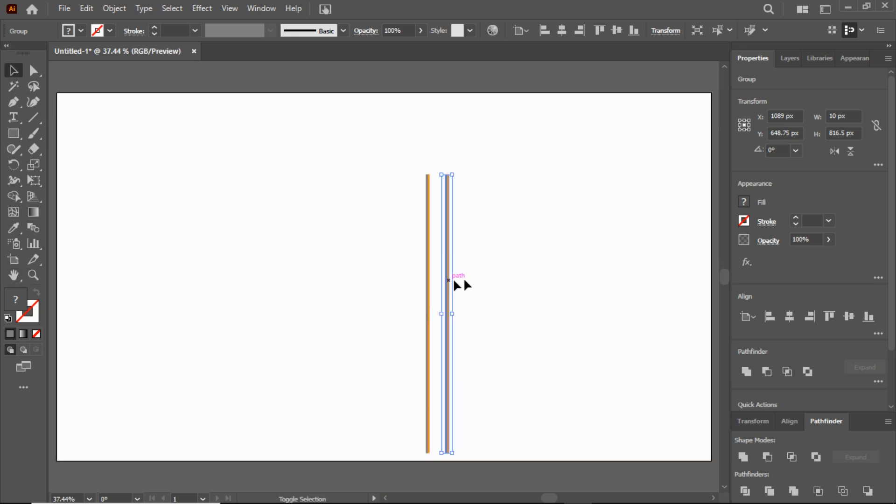
key(ctrl+d)
key(ctrl+d)
key(ctrl+d)
key(ctrl+d)
key(ctrl+d)
key(ctrl+d)
key(ctrl+d)
key(ctrl+d)
key(ctrl+d)
key(ctrl+d)
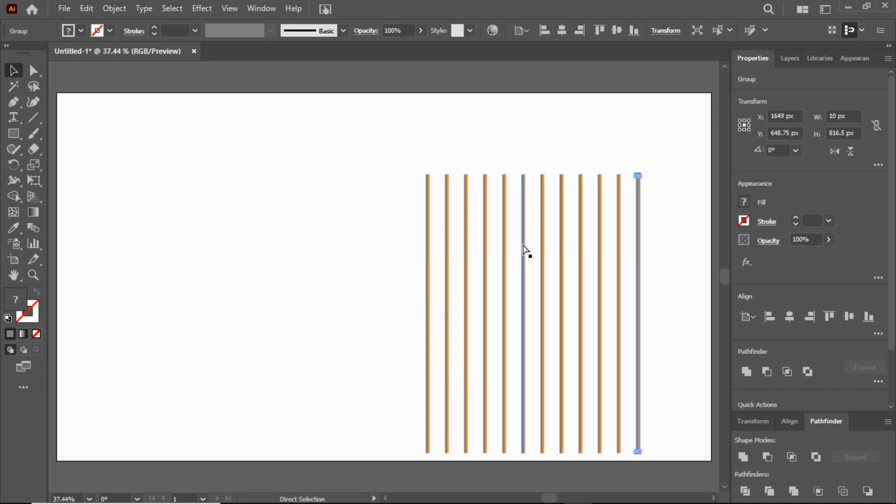
Step: Group all twelve vertical bars and rotate the group by 45°
drag(526, 212, 481, 197)
key(ctrl+a)
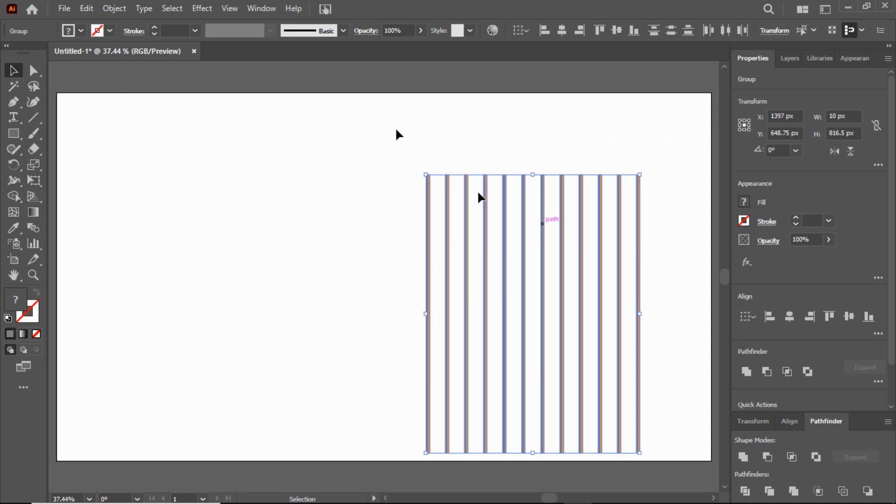
click(114, 8)
click(139, 96)
drag(18, 165, 60, 167)
double_click(16, 165)
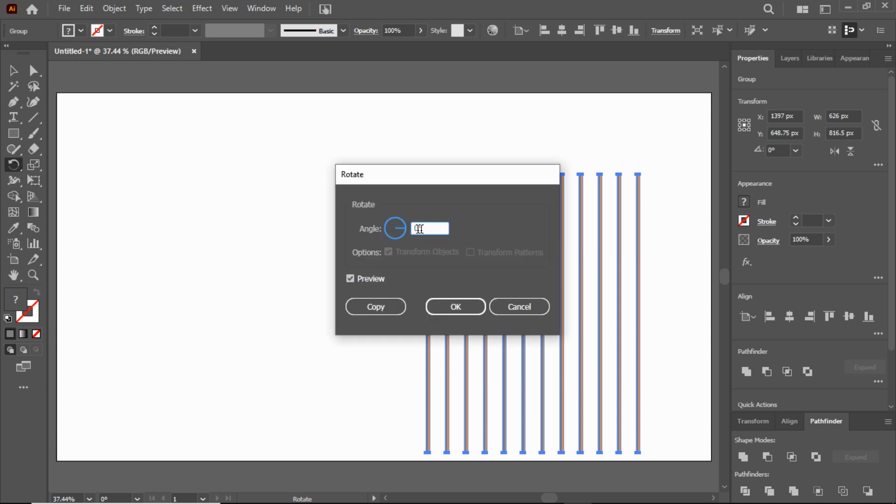
text(45)
click(464, 306)
Step: Create a reflected copy of the diagonal bars across the vertical axis to form a crisscross lattice
drag(14, 166, 70, 181)
double_click(15, 166)
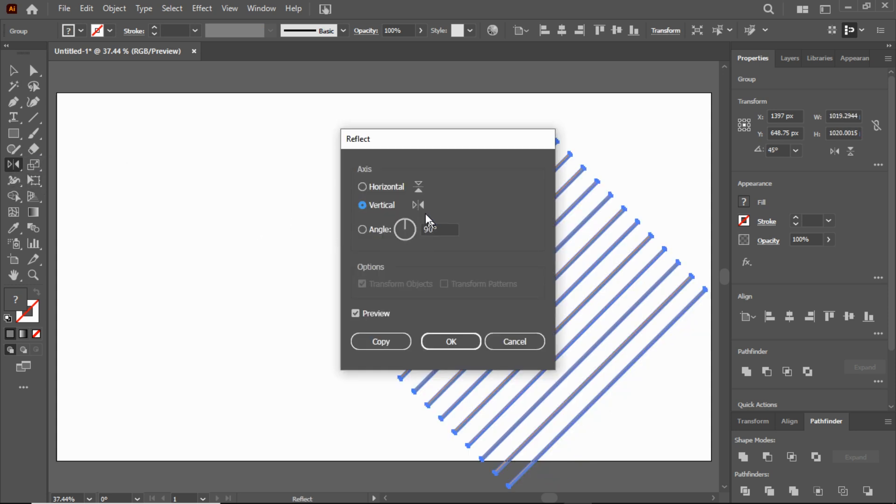
click(363, 205)
click(424, 229)
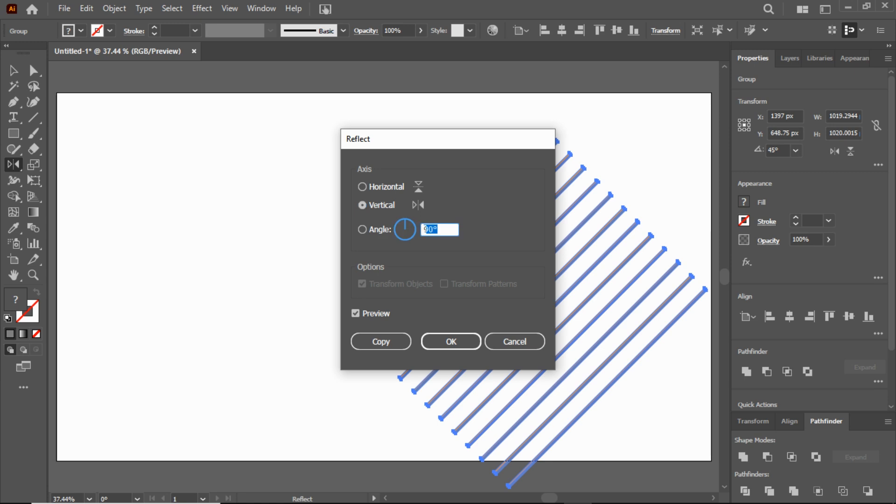
click(384, 342)
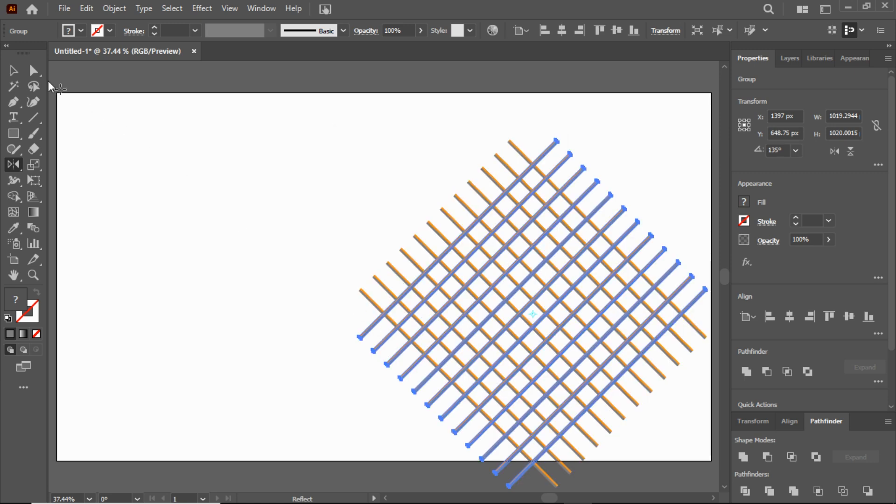
Step: Select both sets of diagonal bars and ungroup them down to individual paths
key(v)
drag(555, 135, 541, 407)
drag(371, 127, 663, 433)
click(114, 8)
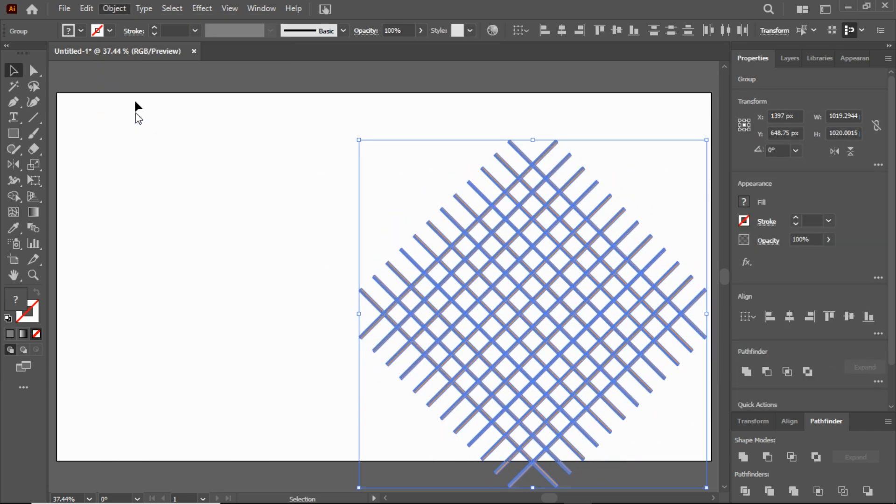
click(149, 116)
click(122, 9)
Step: Select all gray strips by fill color with the Magic Wand and unite them into one shape
click(33, 275)
drag(529, 214, 541, 213)
double_click(14, 86)
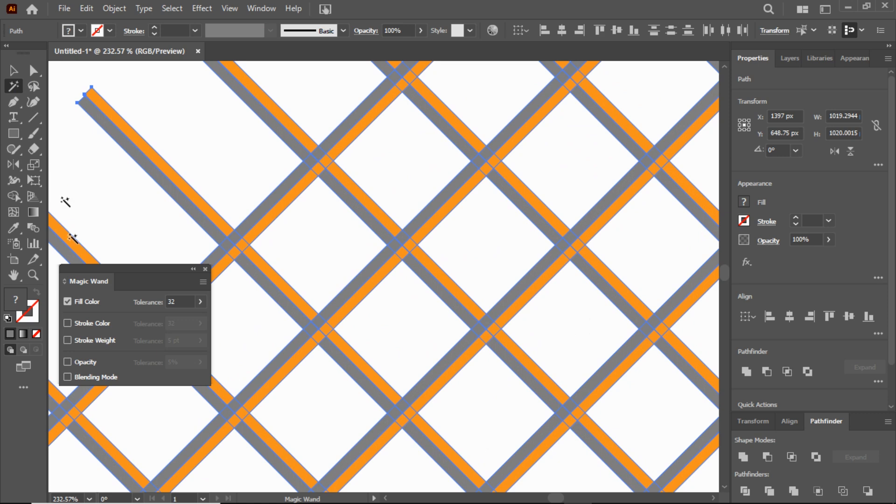
click(69, 302)
click(69, 302)
click(205, 270)
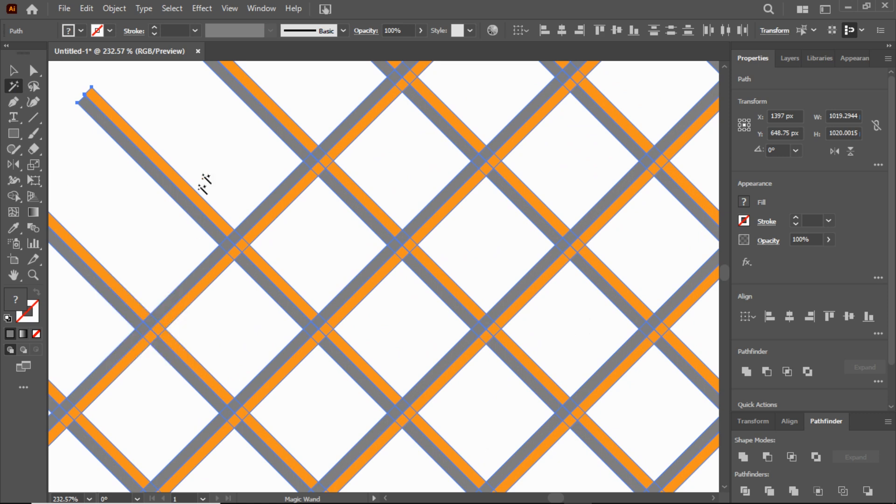
click(161, 190)
click(159, 180)
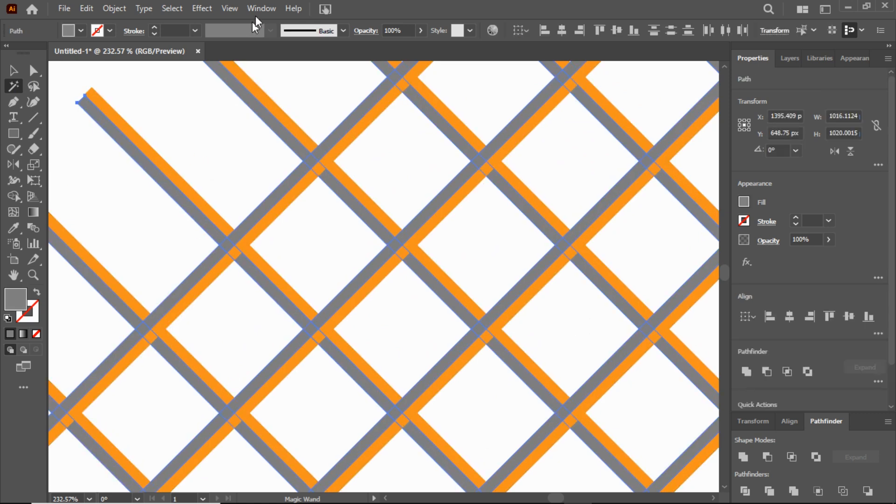
click(260, 10)
mouse_move(260, 472)
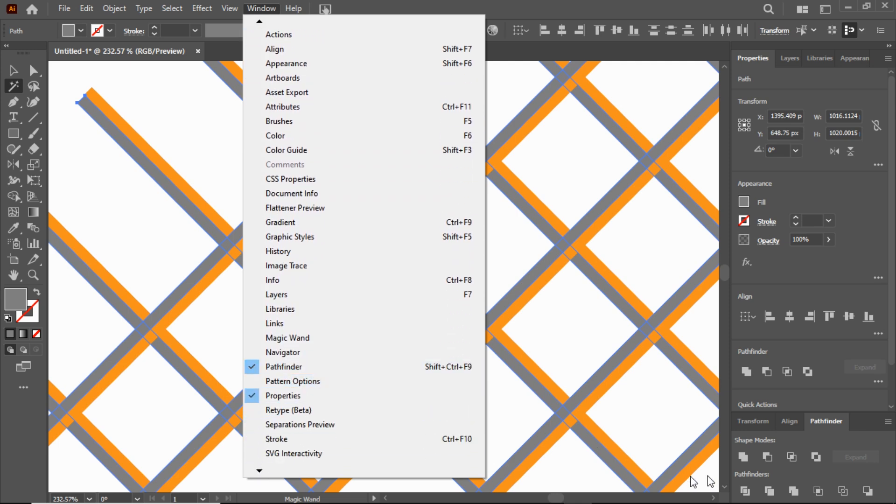
click(743, 458)
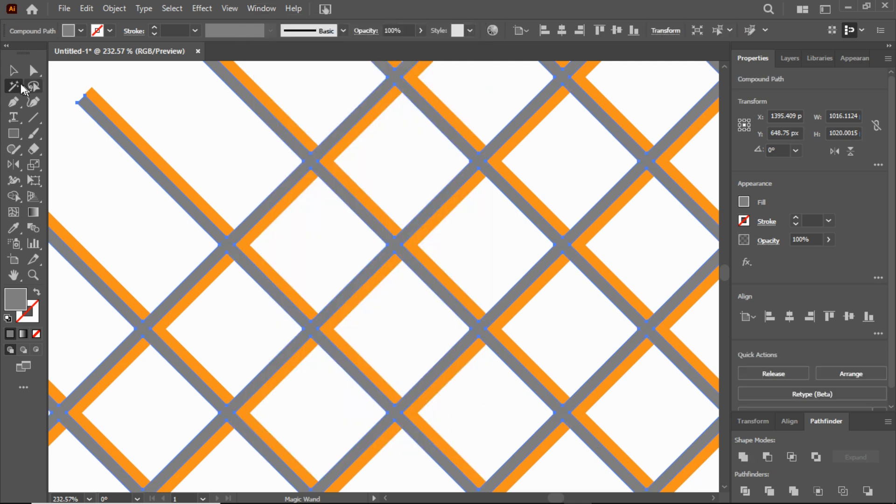
Step: Select all orange strips with the Magic Wand and unite them into one shape
click(115, 111)
click(743, 458)
click(13, 70)
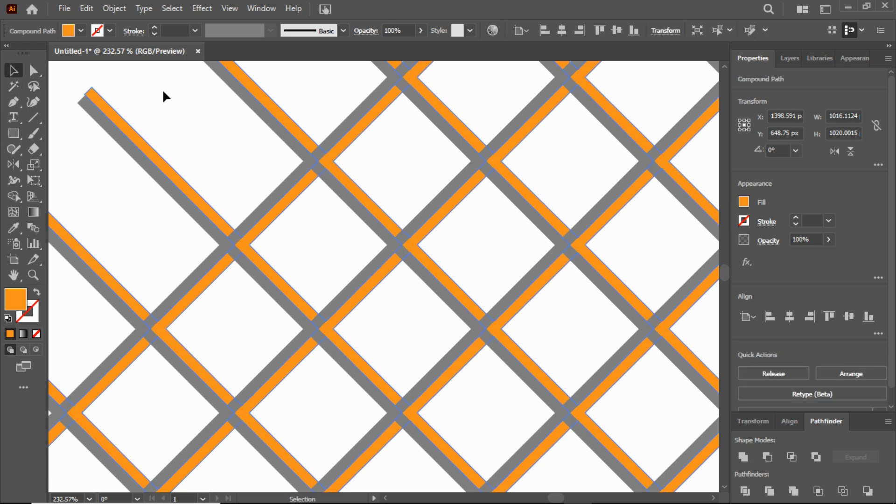
Step: Send the united gray lattice to the back, behind the orange one
click(162, 89)
click(145, 152)
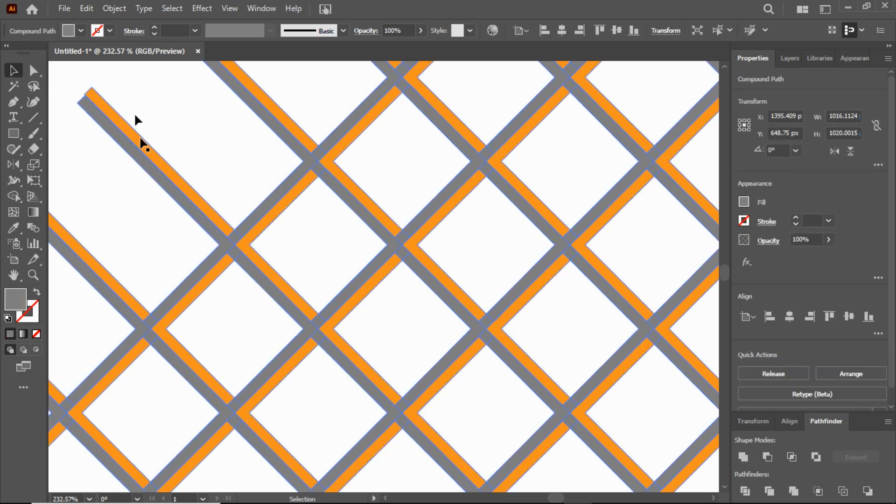
click(113, 8)
mouse_move(131, 49)
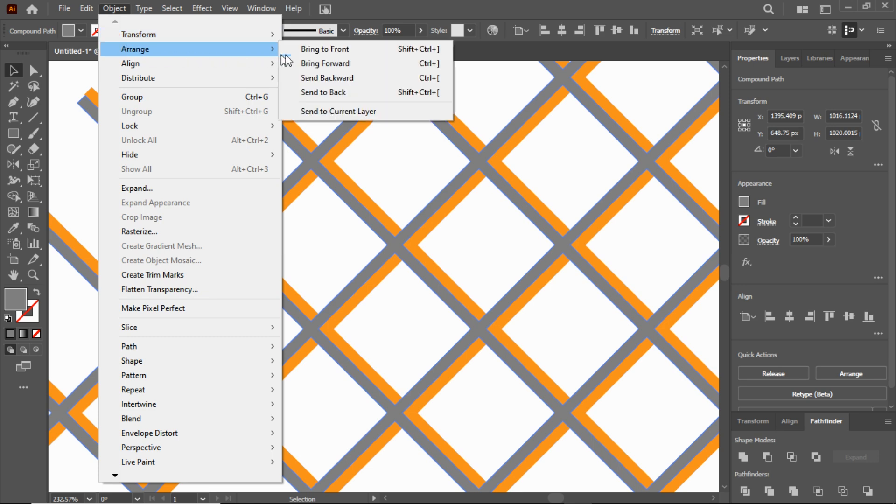
click(322, 90)
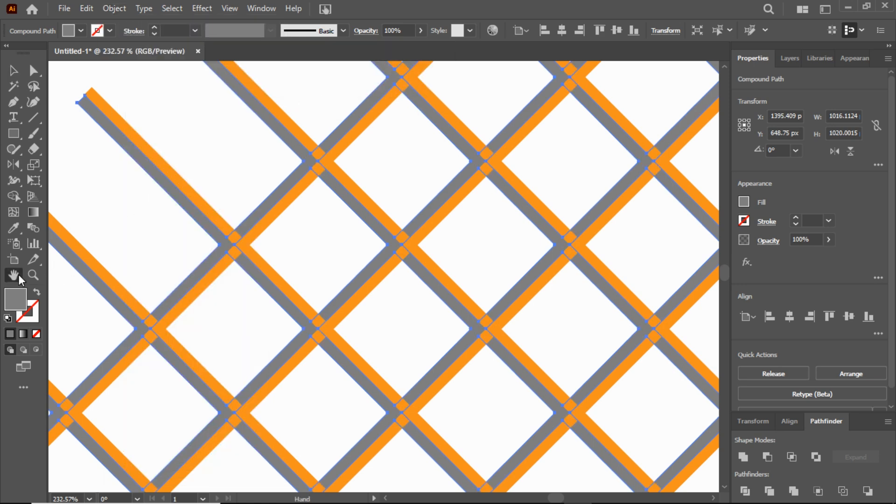
Step: Group the gray and orange lattice shapes together
double_click(13, 275)
drag(388, 132, 623, 391)
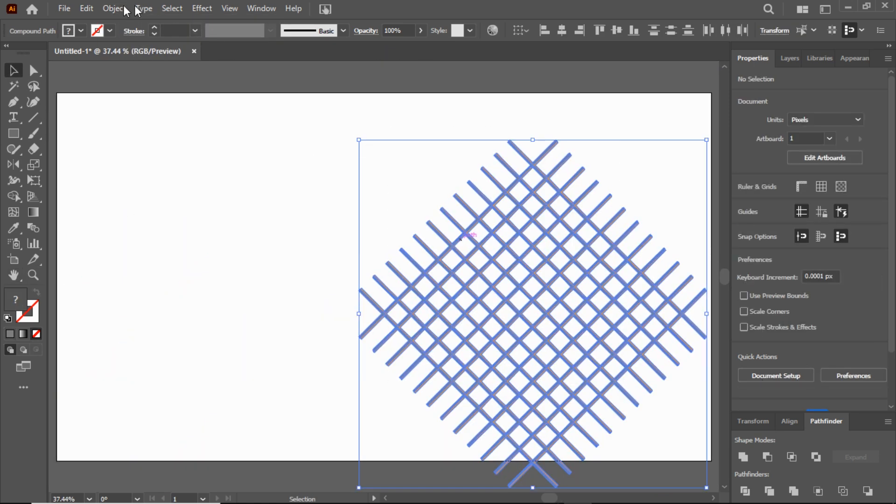
click(114, 8)
click(142, 97)
Step: Draw a downward-pointing triangle about 357 px wide and 764 px high beside the lattice with the Polygon tool
drag(13, 133, 70, 178)
click(183, 188)
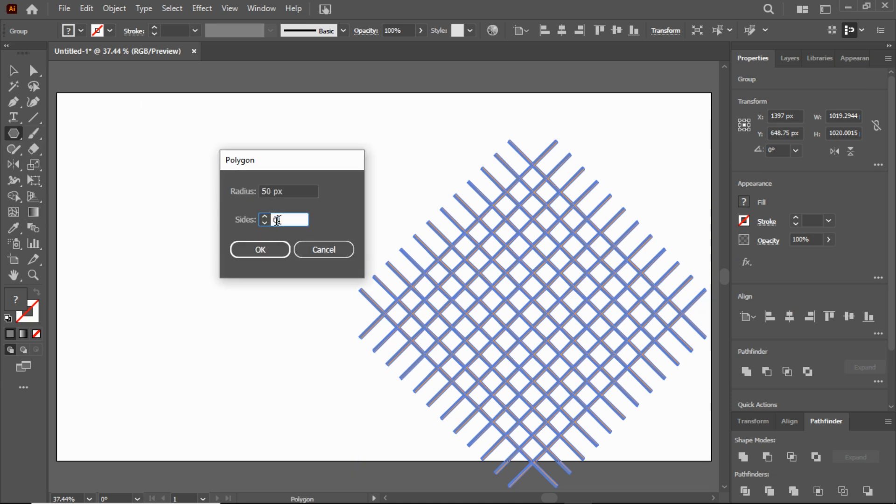
click(261, 250)
drag(192, 173, 283, 462)
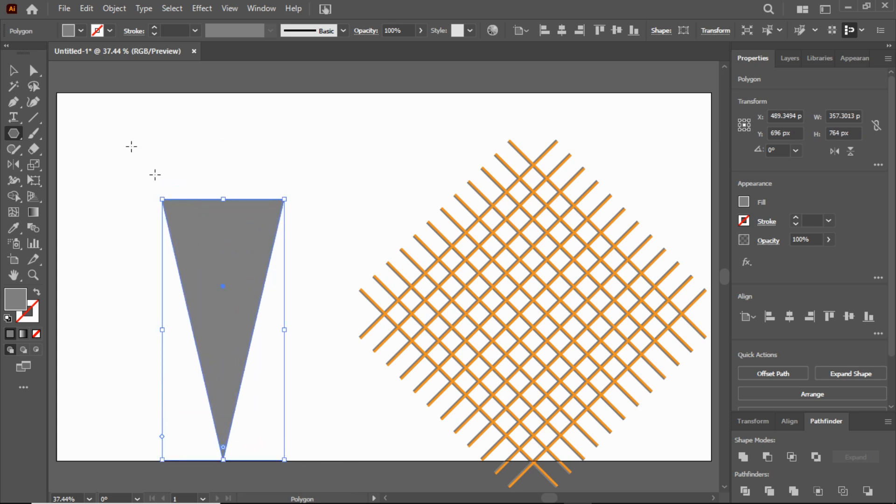
Step: Round off the triangle's bottom corner to give it a blunt cone tip
click(33, 70)
click(158, 398)
click(223, 457)
drag(225, 456, 231, 390)
Step: Remove the cone shape's fill and give it a black stroke
key(v)
drag(136, 134, 232, 245)
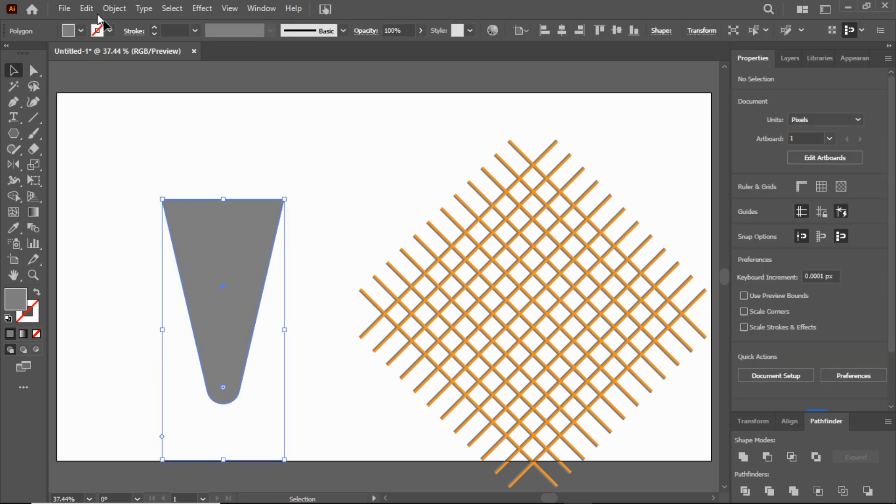
click(70, 30)
click(7, 54)
click(105, 28)
click(105, 29)
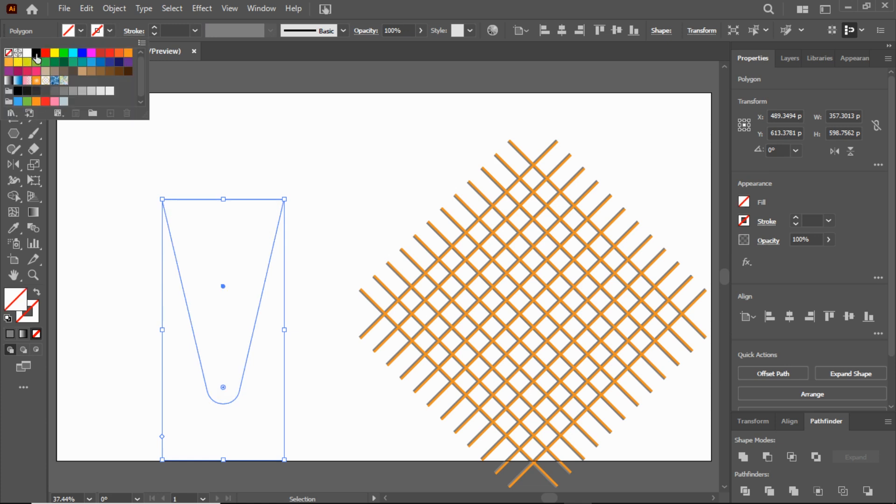
click(36, 53)
Step: Expand the rounded cone polygon from a live shape into a regular path
click(115, 9)
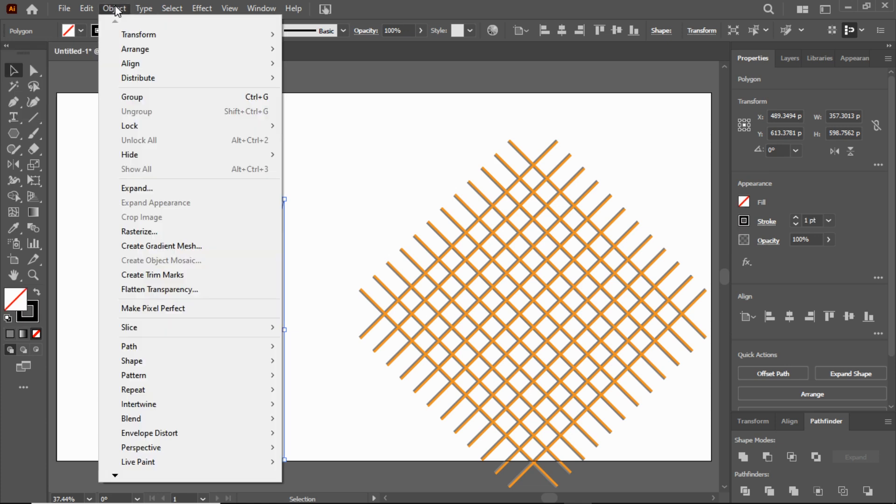
mouse_move(230, 362)
click(323, 376)
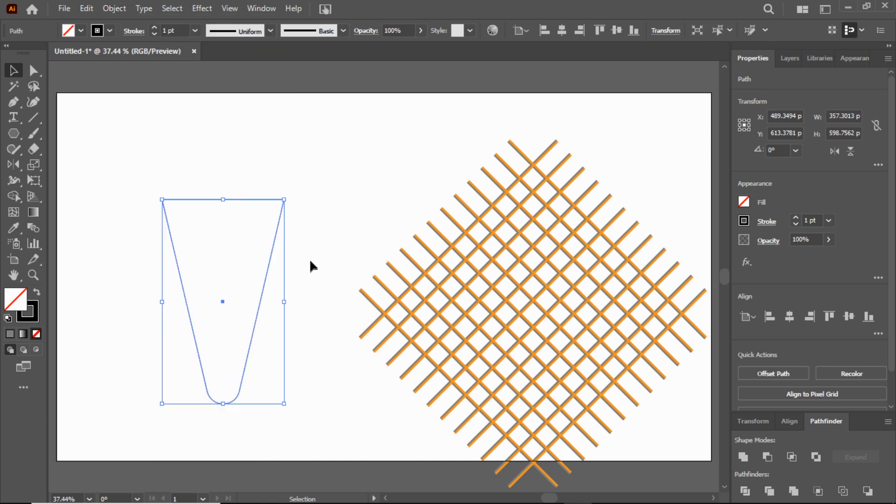
click(309, 259)
Step: Align the cone outline and the lattice to each other by their horizontal and vertical centers
drag(167, 132, 509, 321)
click(262, 8)
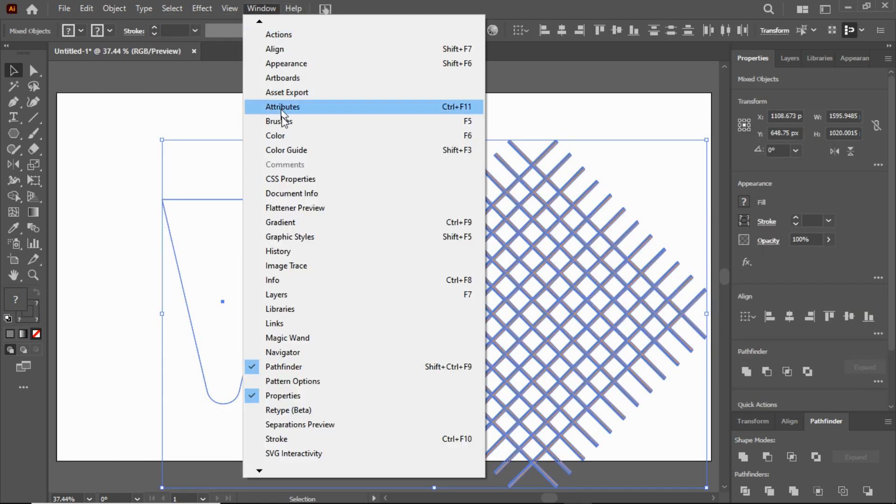
click(276, 53)
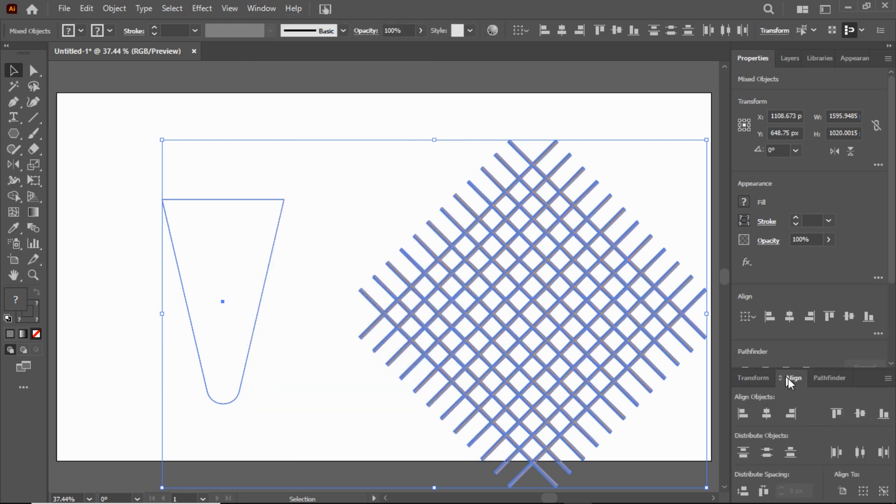
drag(792, 382, 315, 82)
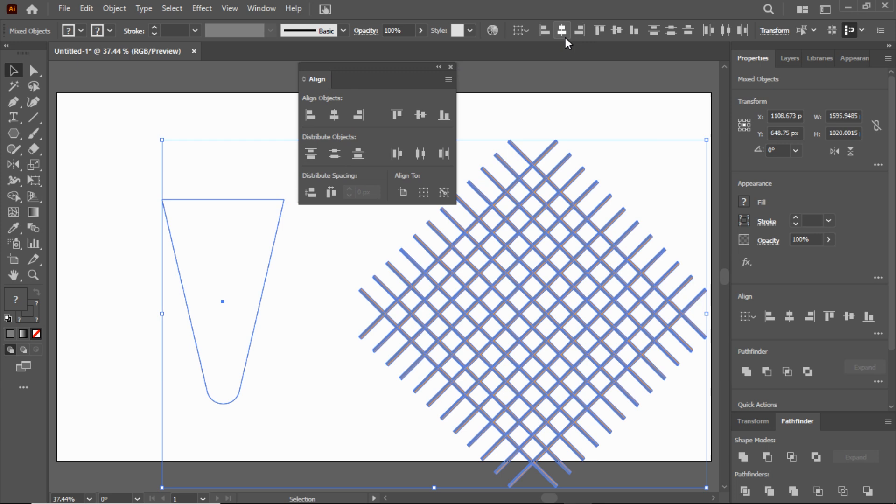
click(334, 115)
click(420, 115)
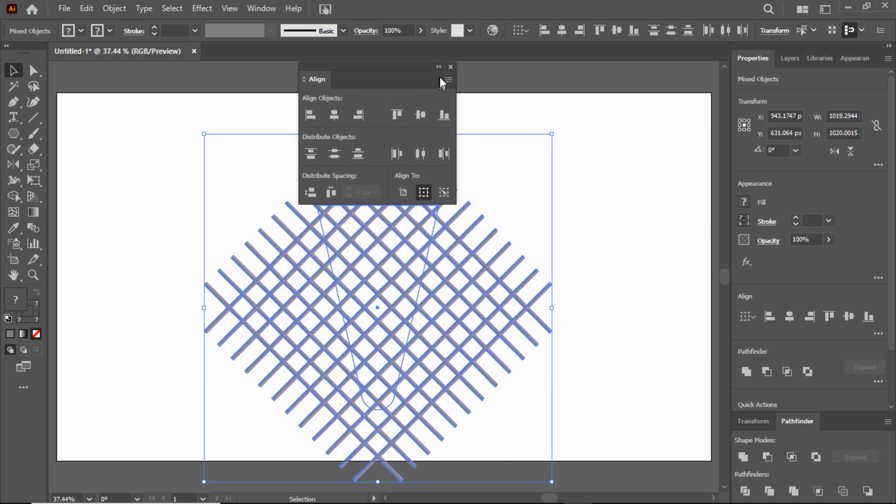
drag(380, 69, 837, 419)
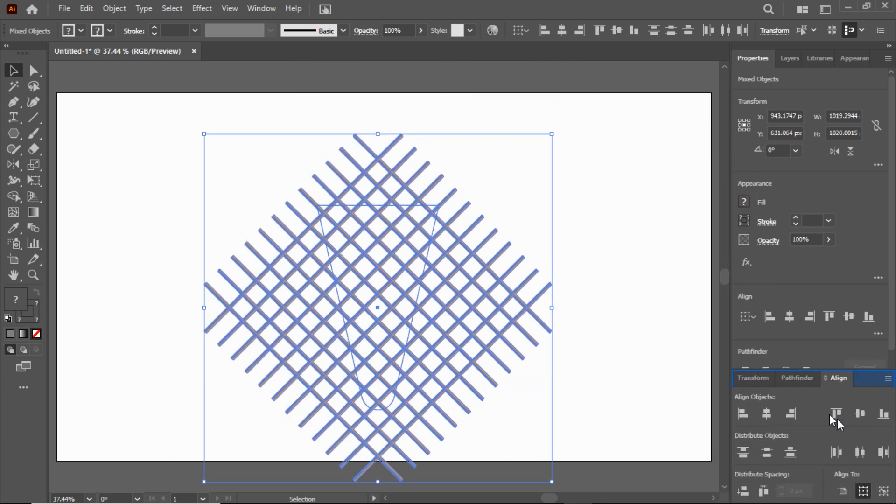
Step: Move the lattice up so that a row of its crossings sits on the cone outline's top edge
click(32, 276)
drag(366, 234, 590, 270)
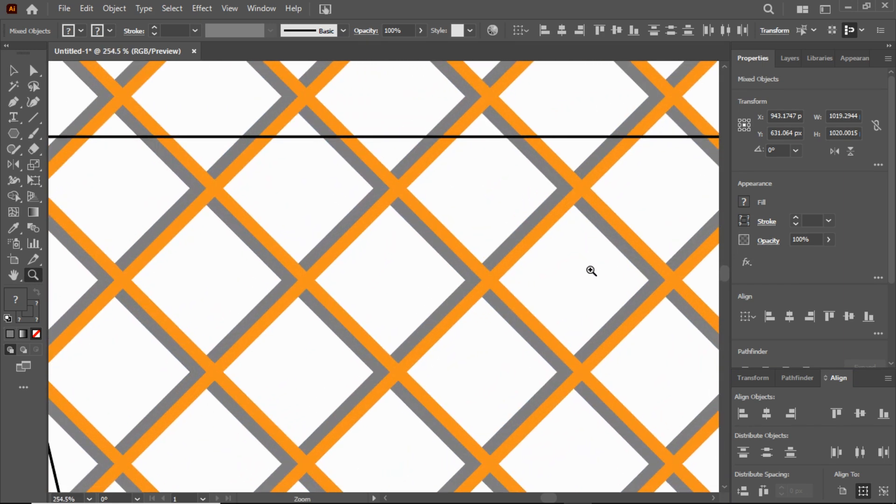
key(v)
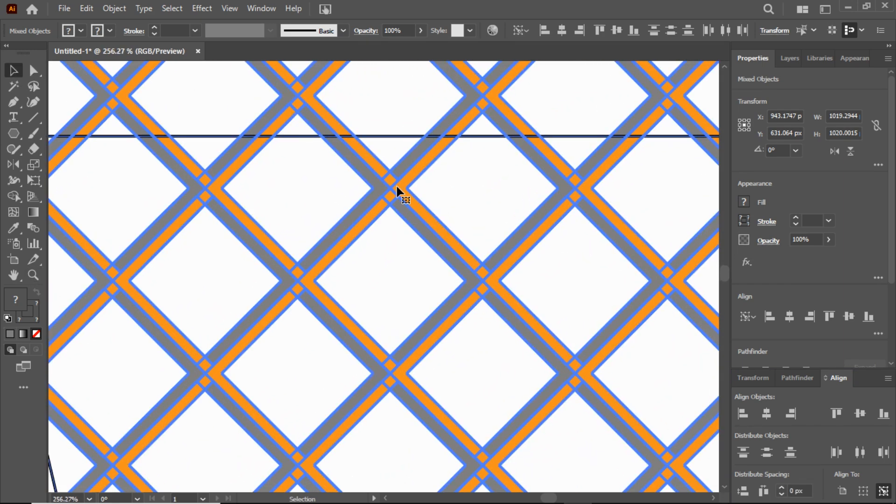
drag(397, 185, 391, 184)
click(403, 185)
click(392, 190)
drag(387, 189, 374, 139)
Step: Scale the lattice down very slightly about its center, to about 1019.05 by 1019.76 px
click(32, 277)
drag(434, 287, 121, 239)
scroll(486, 309, down, 3)
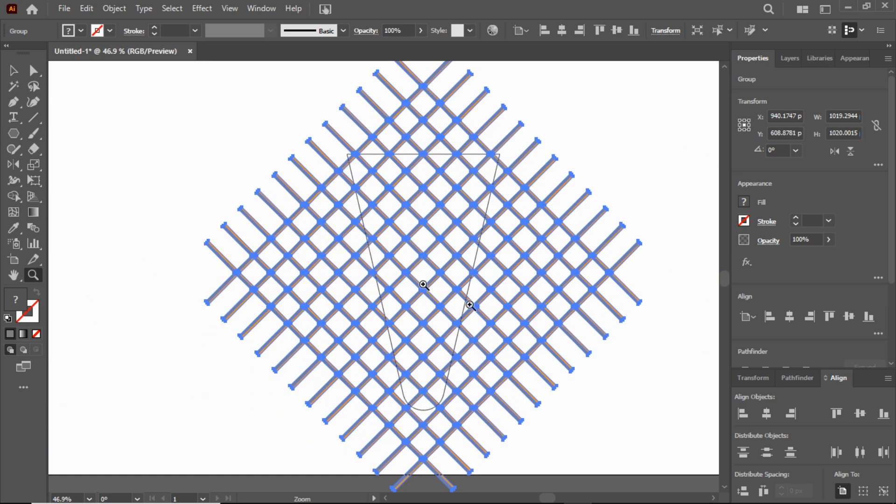
click(11, 71)
scroll(483, 249, up, 3)
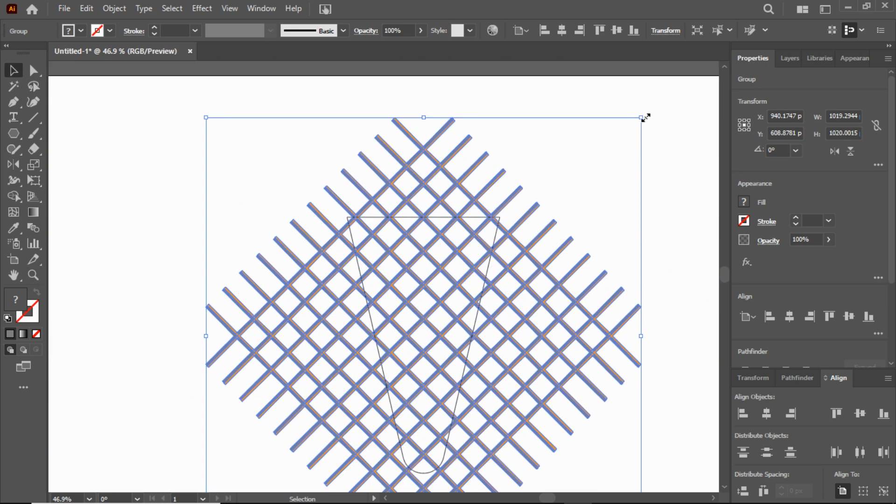
mouse_move(641, 116)
mouse_down()
mouse_move(616, 144)
mouse_move(655, 121)
mouse_up()
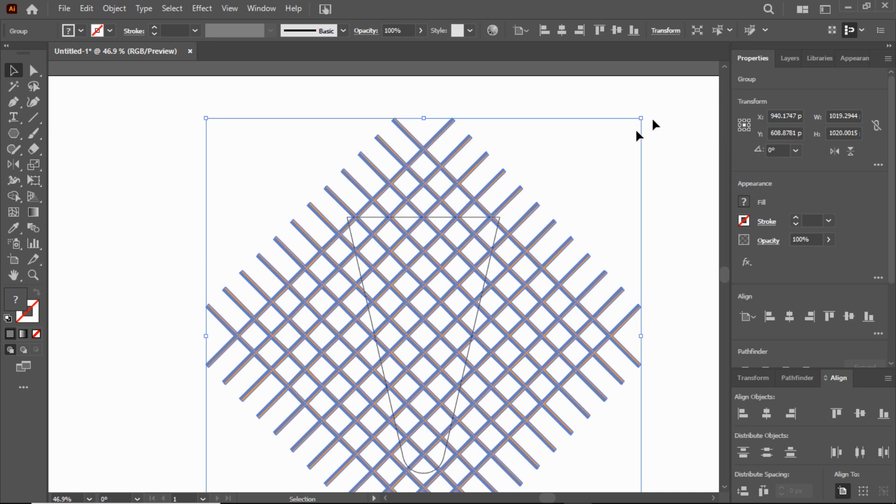
Step: Move the lattice straight up by 83 px over the cone outline
click(585, 144)
click(424, 251)
drag(423, 251, 427, 217)
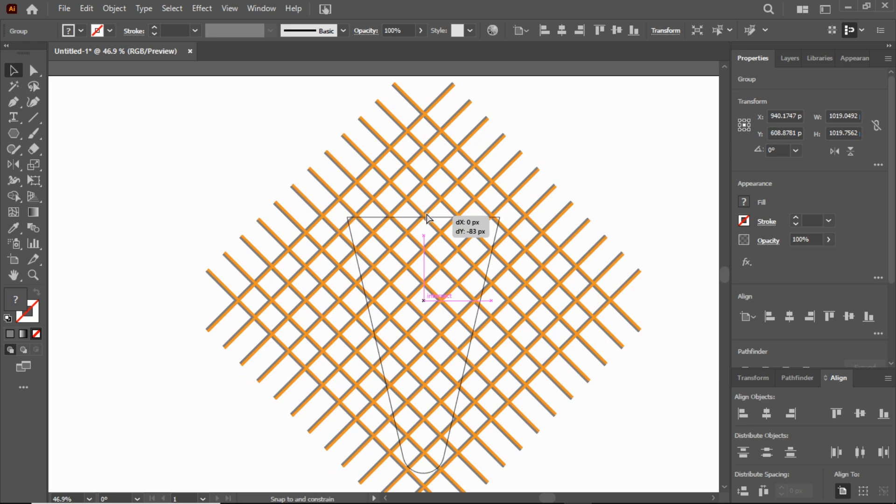
drag(427, 214, 653, 301)
Step: Nudge the lattice down 4 px so that the middle of a bar crossing meets the cone's top edge
click(33, 276)
drag(351, 192, 484, 238)
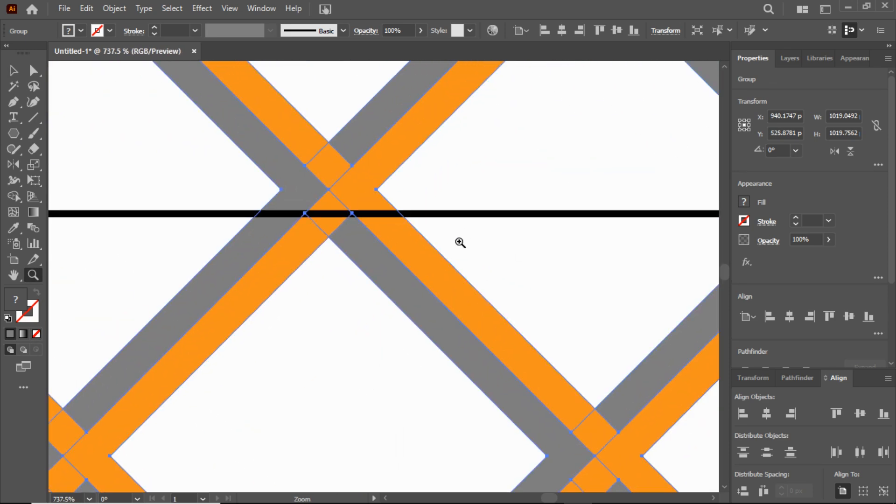
key(Down)
key(Down)
key(Down)
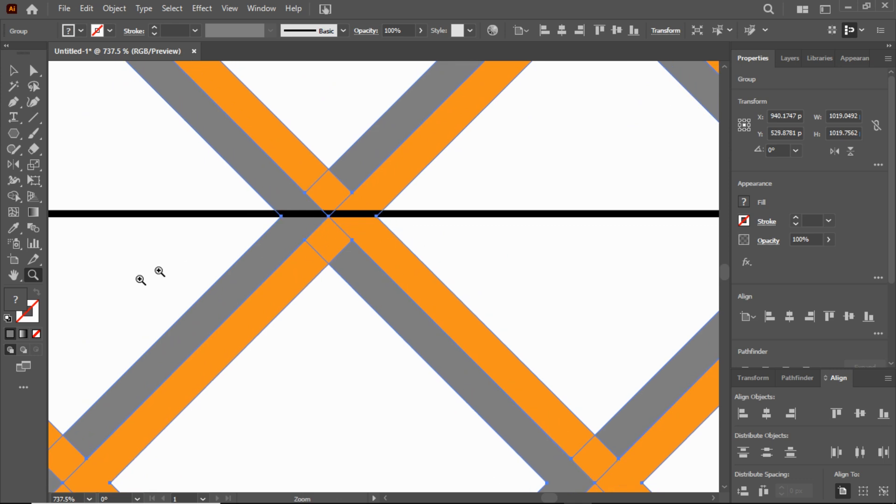
double_click(21, 276)
click(13, 72)
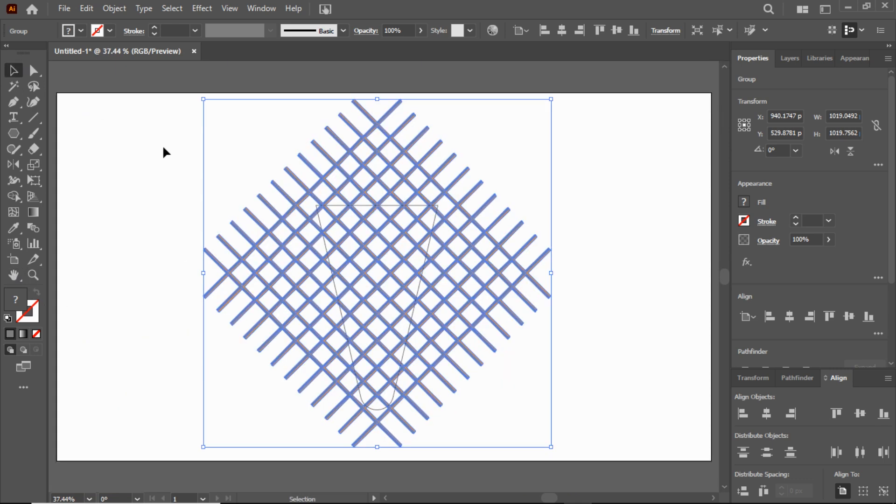
Step: Select only the cone outline and copy it to the clipboard
click(164, 150)
click(379, 407)
click(123, 11)
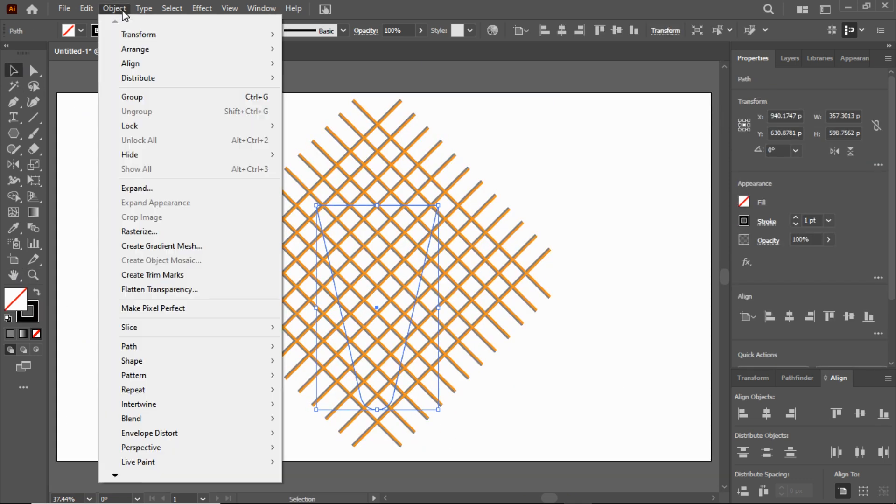
mouse_move(88, 11)
click(100, 70)
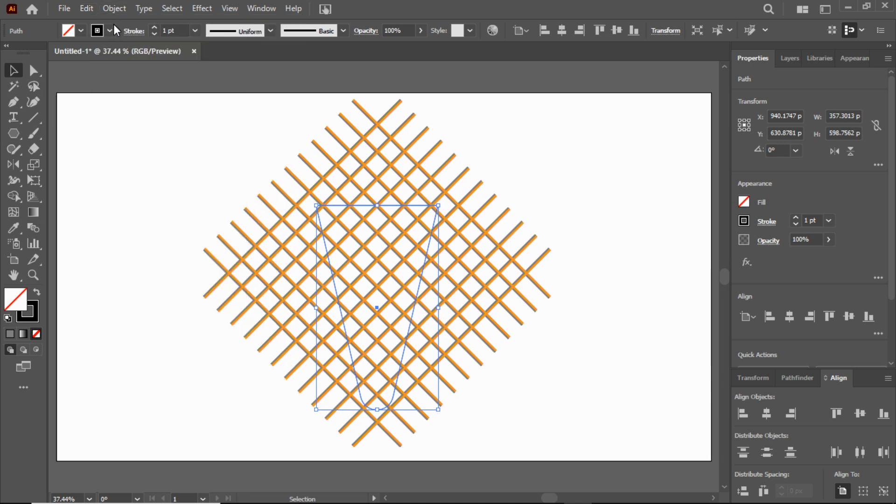
Step: Remove the cone outline's stroke and bring the outline to the front of the lattice
click(112, 30)
click(8, 53)
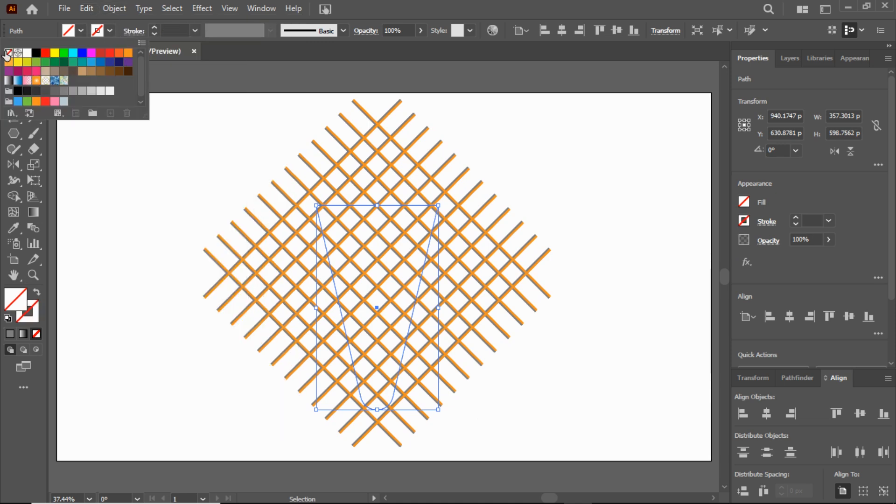
click(117, 10)
mouse_move(263, 49)
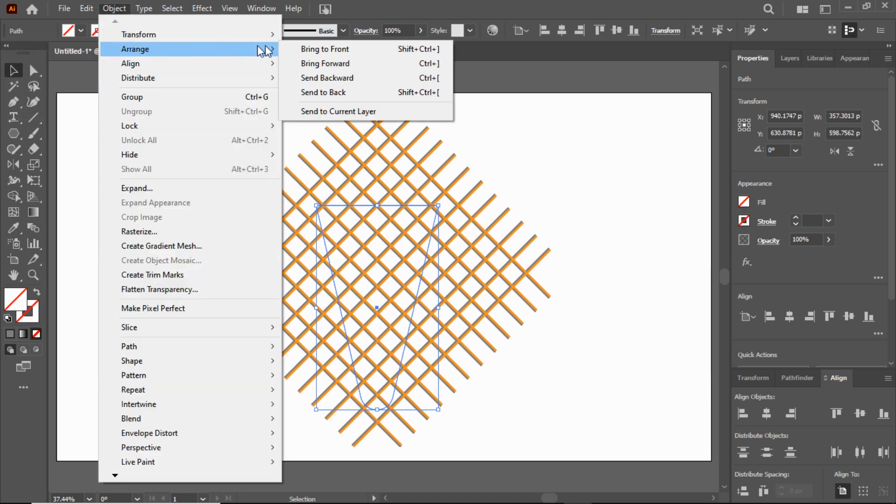
click(326, 52)
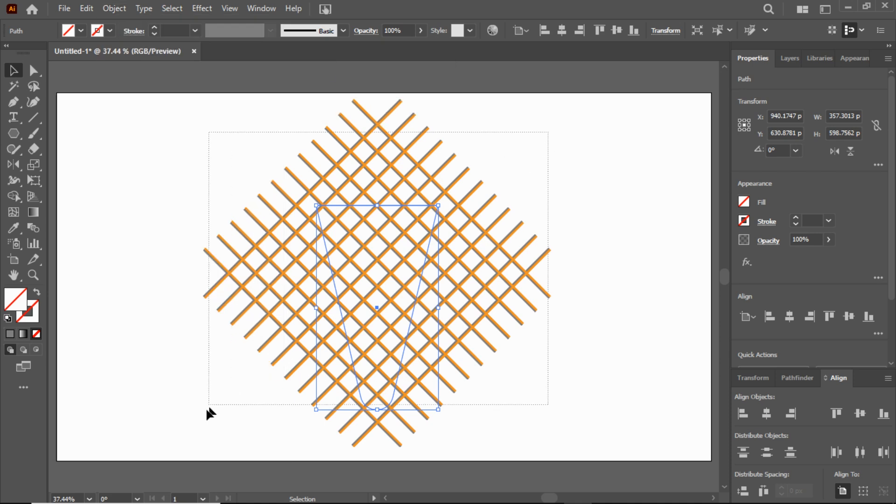
Step: Select the lattice and cone outline together and crop the lattice to the cone shape with Pathfinder
key(ctrl+a)
click(260, 9)
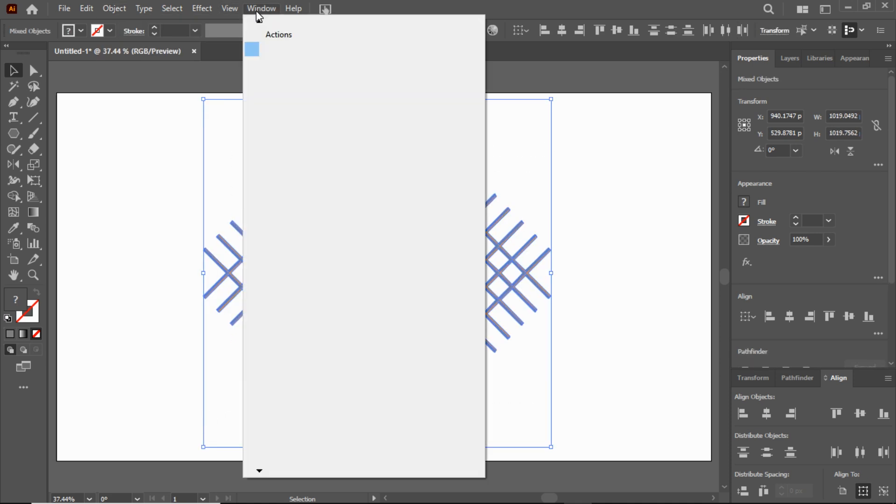
click(295, 367)
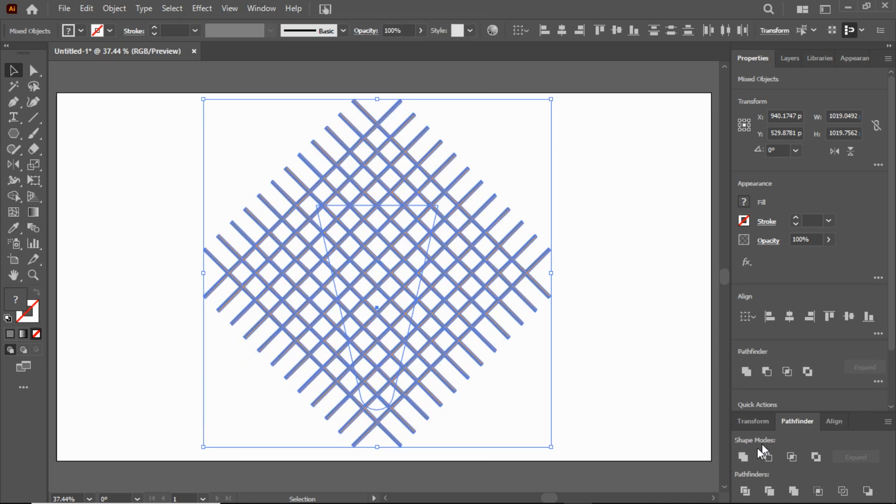
drag(800, 428, 827, 376)
click(676, 195)
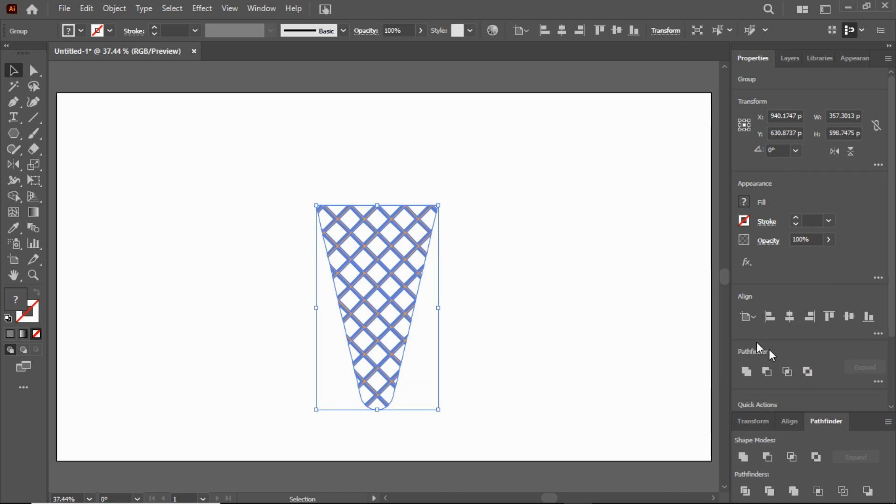
Step: Select the leftover paths without fill or stroke around the cropped lattice using the Magic Wand and delete them
key(z)
drag(387, 322, 507, 345)
scroll(365, 297, down, 2)
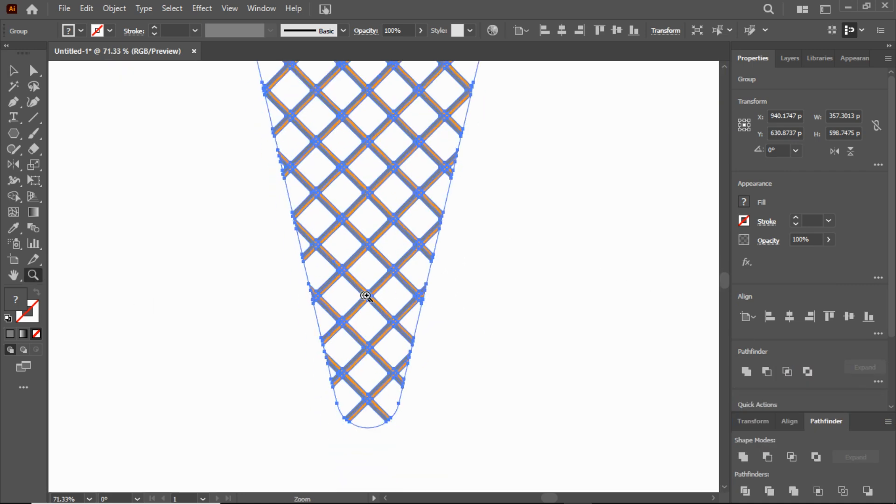
drag(365, 296, 417, 313)
click(14, 71)
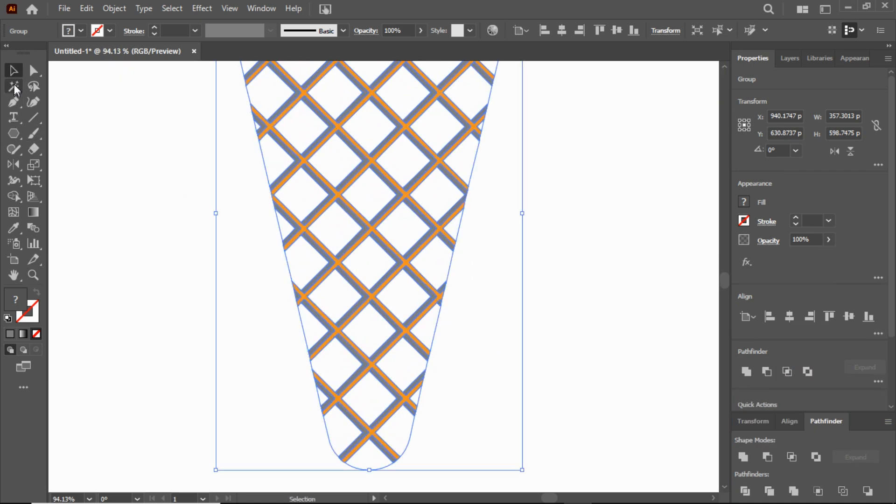
click(14, 86)
click(119, 184)
click(372, 472)
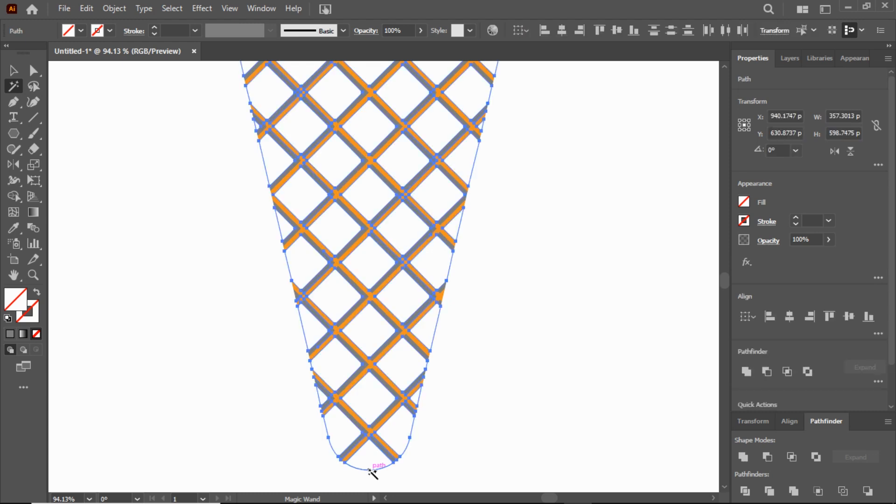
key(Delete)
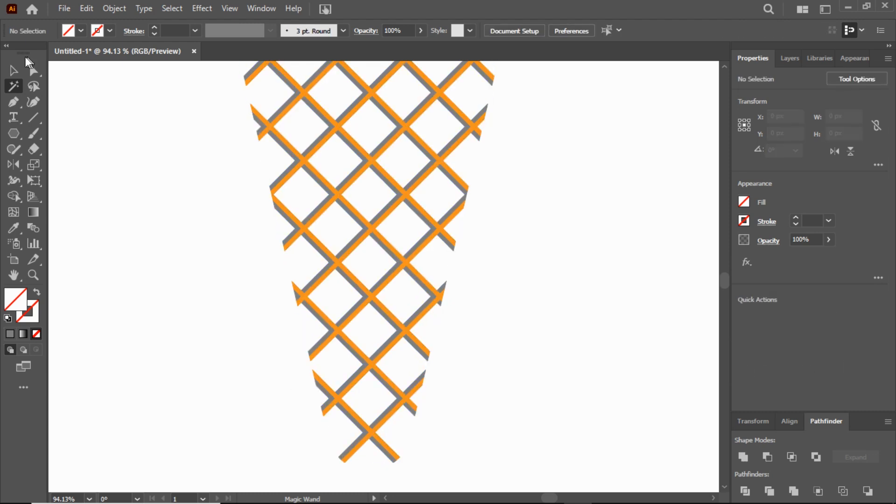
Step: Paste the copied cone outline in place over the cropped lattice
click(14, 71)
scroll(496, 252, up, 5)
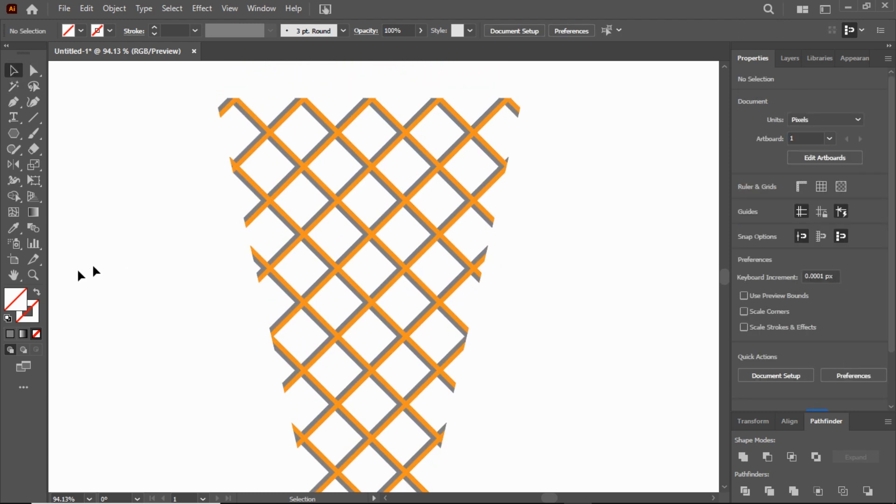
click(33, 275)
drag(358, 304, 241, 287)
scroll(361, 284, down, 1)
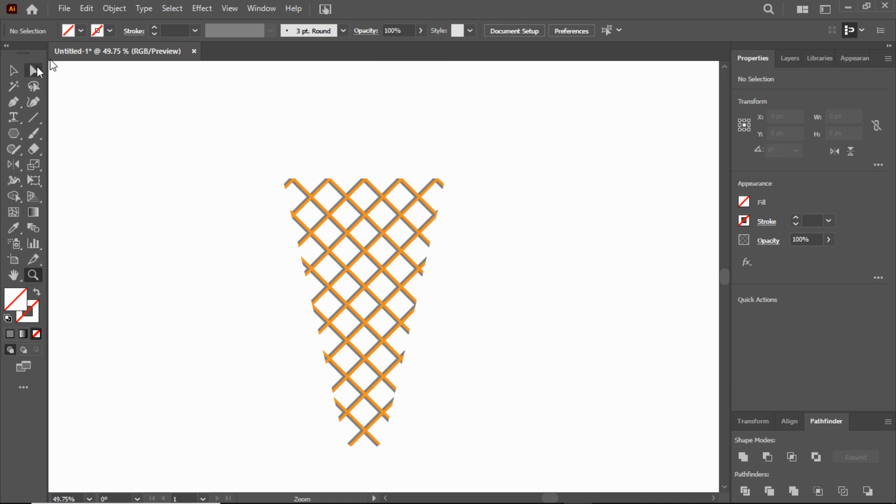
click(85, 11)
click(132, 131)
Step: Remove the pasted cone's stroke and fill it with a linear white-to-black gradient
click(110, 31)
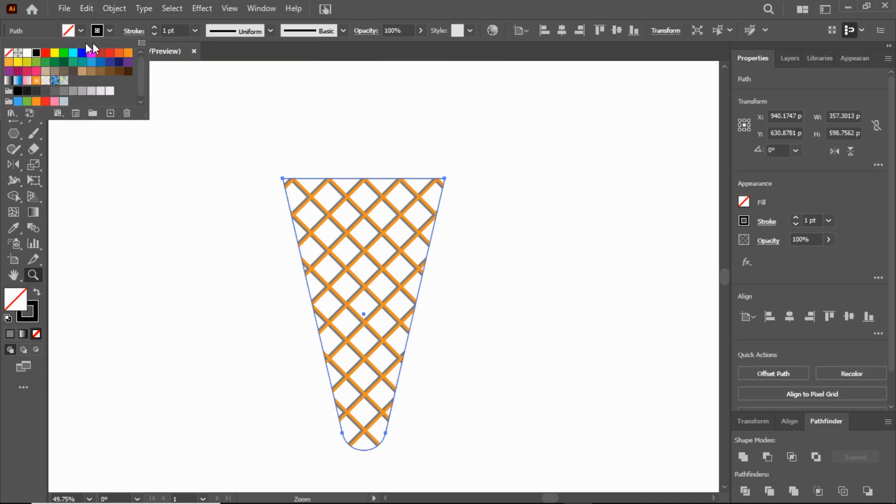
click(9, 53)
click(107, 163)
click(33, 212)
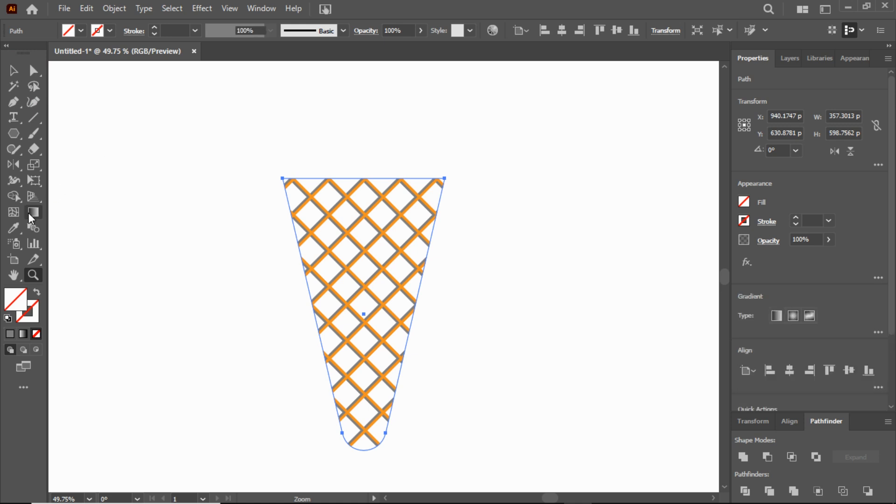
click(23, 334)
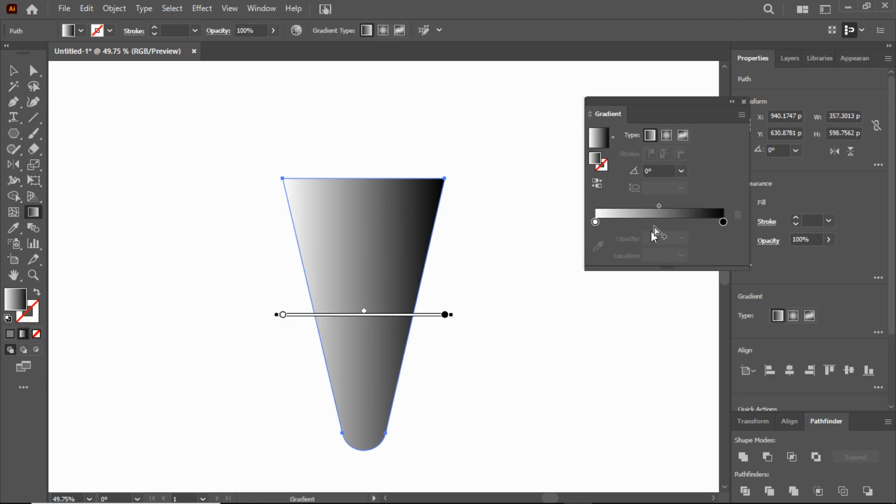
Step: Set both color stops of the cone's gradient to the light orange swatch
click(595, 222)
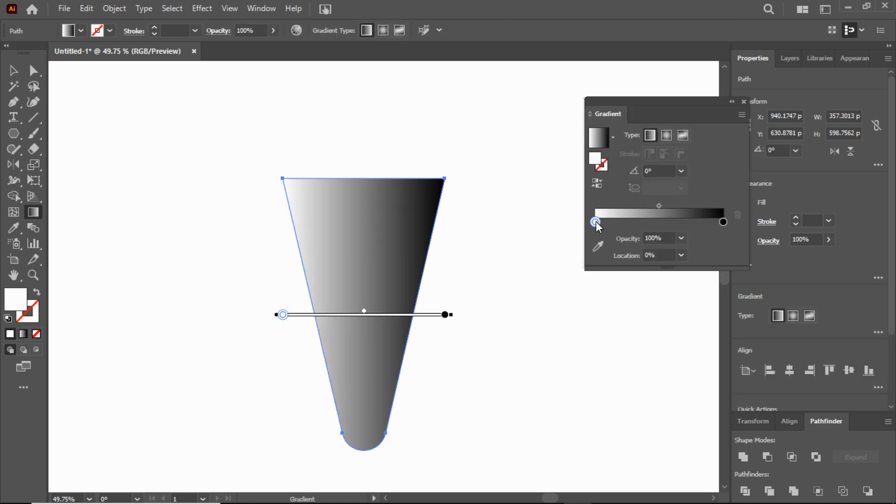
click(80, 31)
click(9, 62)
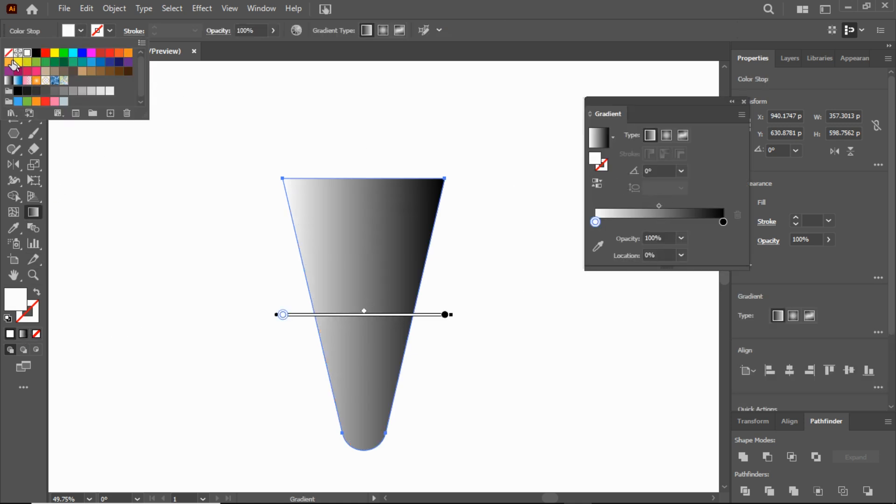
double_click(723, 222)
click(87, 32)
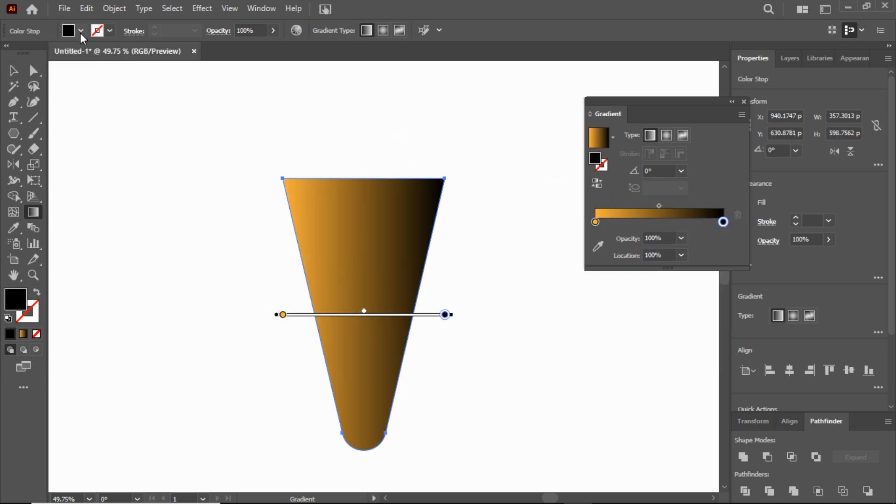
click(81, 30)
click(8, 61)
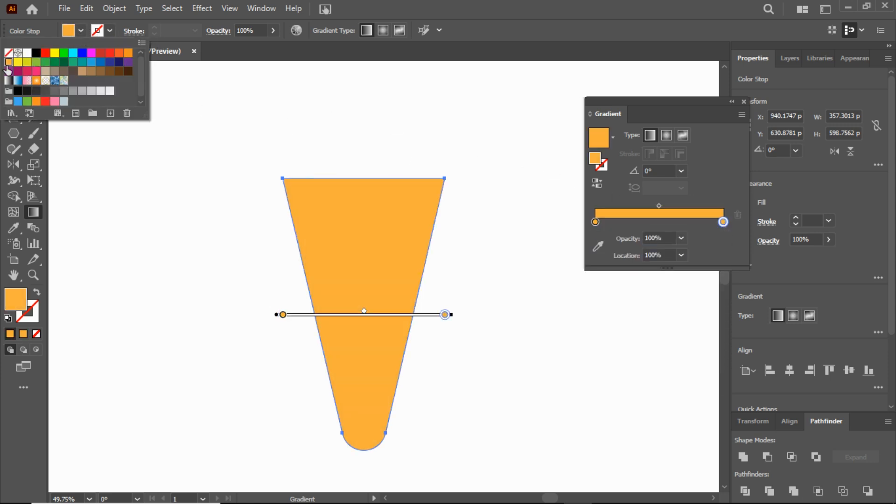
Step: Change the gradient's starting color stop at 0% to dark brown 4F2D00
click(595, 222)
double_click(593, 159)
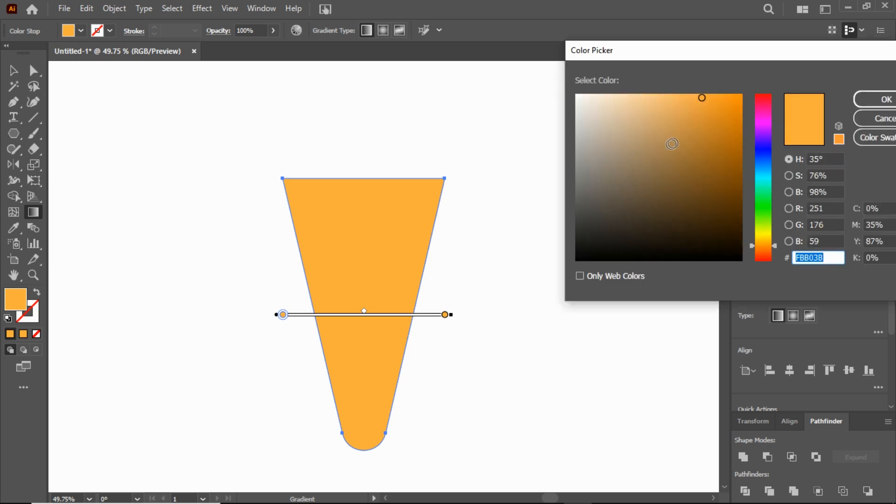
drag(730, 161, 755, 195)
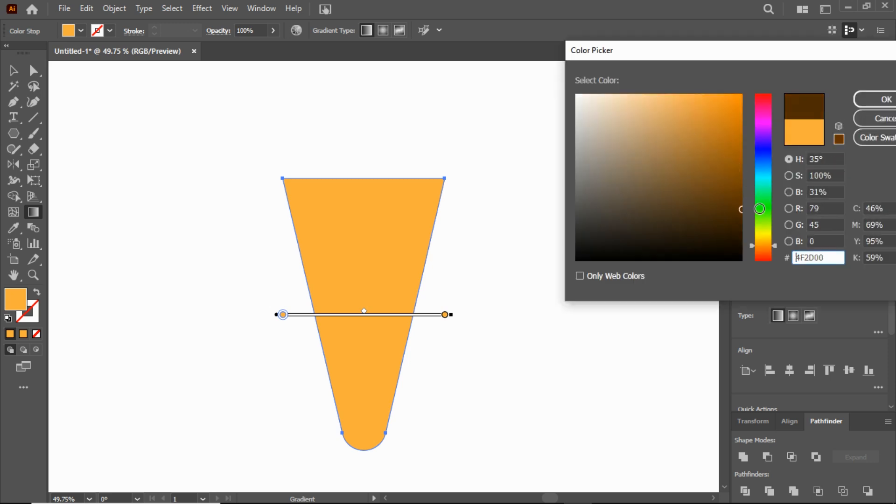
click(878, 99)
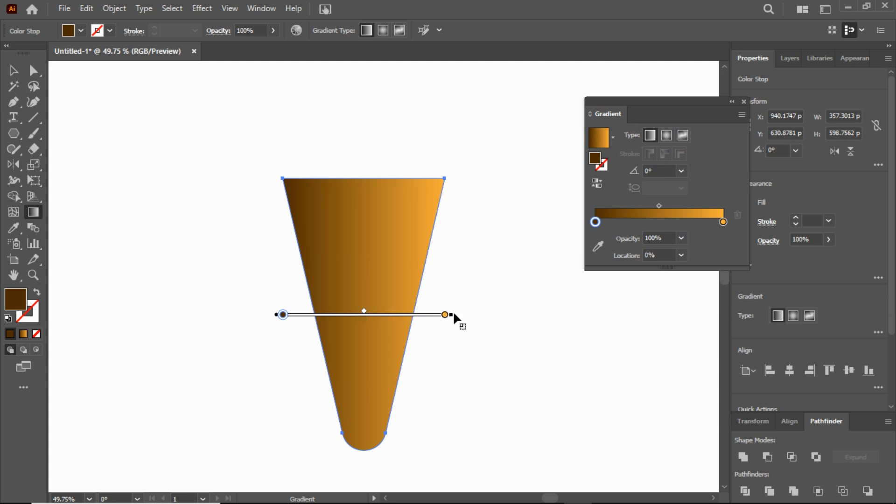
Step: Tilt the cone's gradient to about 9.9° and shift its midpoint toward the dark brown stop
drag(455, 314, 465, 280)
mouse_move(357, 308)
mouse_down()
mouse_move(305, 315)
mouse_move(318, 316)
mouse_up()
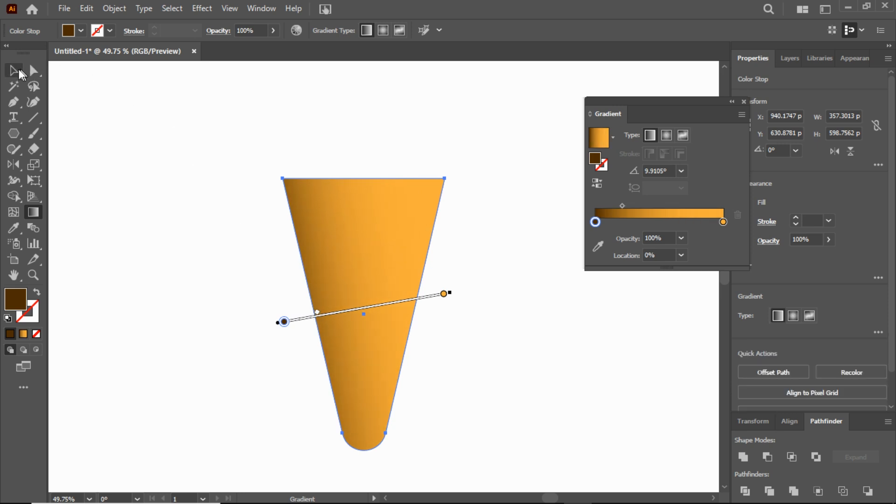
Step: Send the gradient-filled cone behind the waffle lattice
click(17, 72)
click(210, 130)
click(378, 238)
click(114, 8)
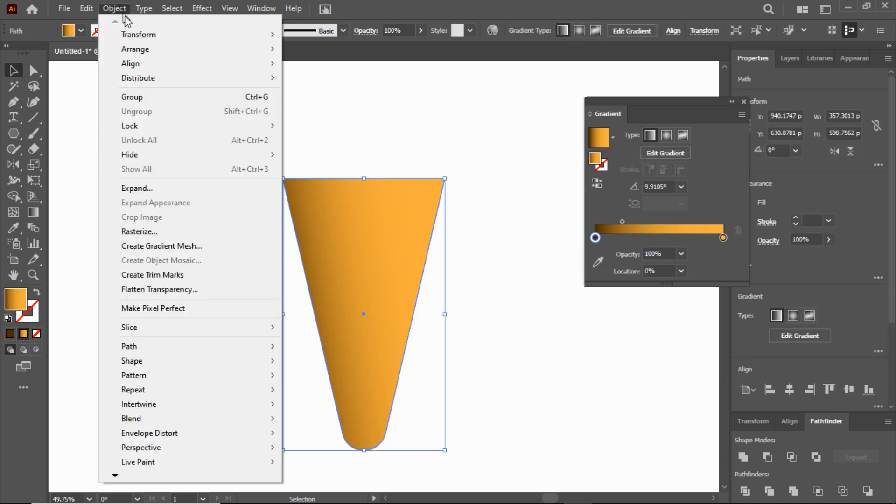
mouse_move(170, 50)
click(334, 92)
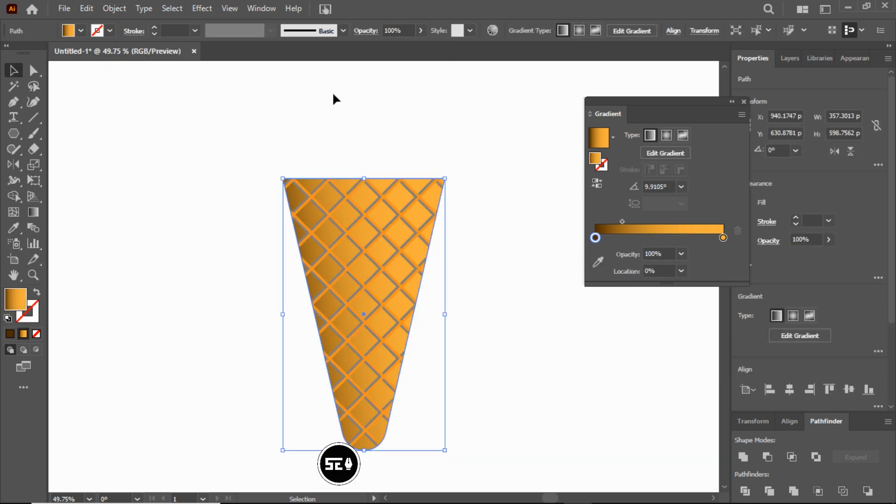
drag(696, 102, 707, 162)
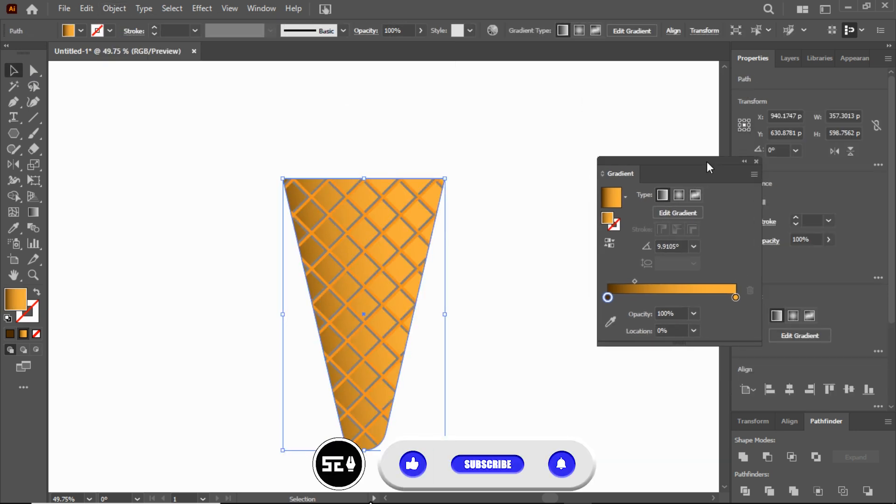
Step: Ungroup the waffle lattice so its orange and gray parts can be edited separately
click(37, 274)
drag(388, 271, 530, 298)
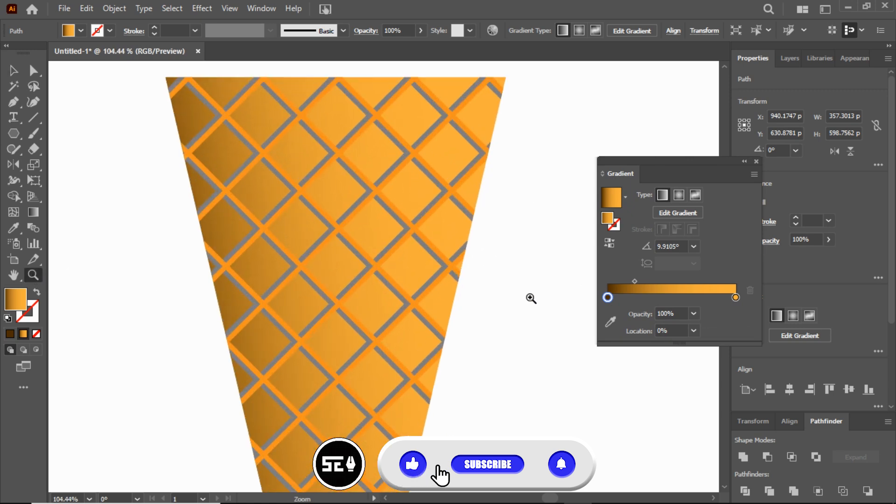
click(13, 70)
drag(528, 220, 452, 190)
click(117, 9)
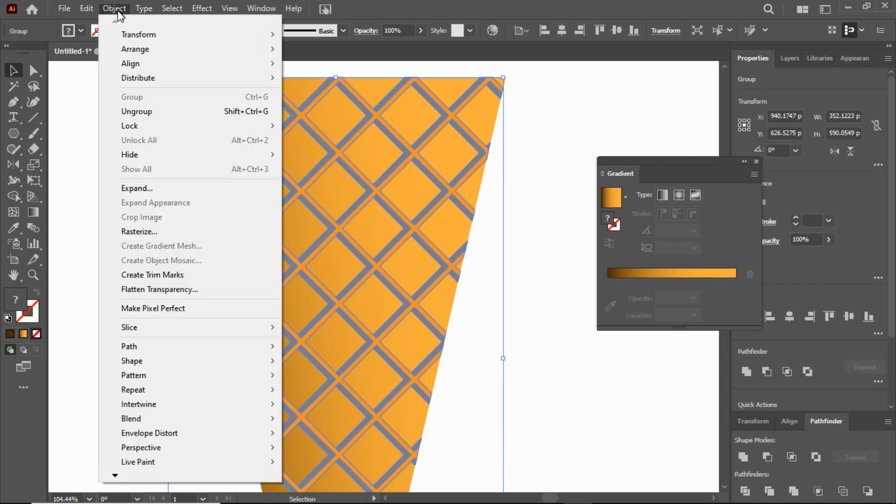
click(143, 109)
click(536, 164)
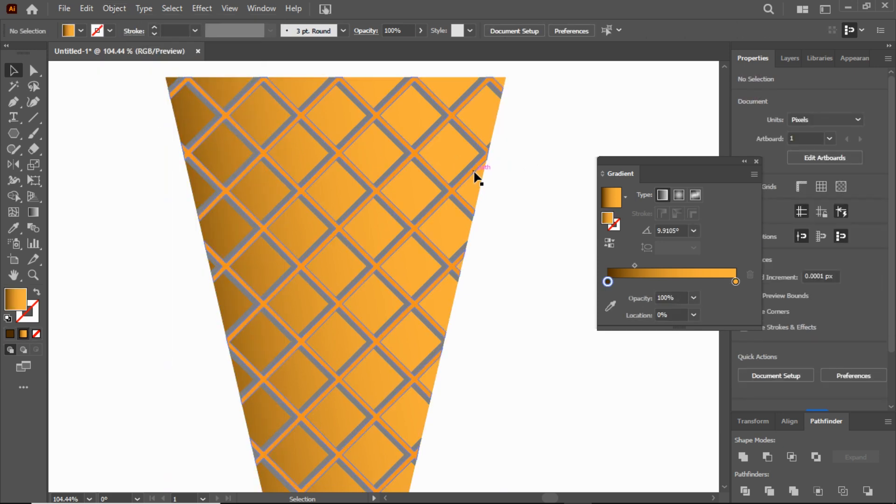
Step: Fill the orange lattice with the cone's brown-to-orange linear gradient
click(474, 173)
click(33, 213)
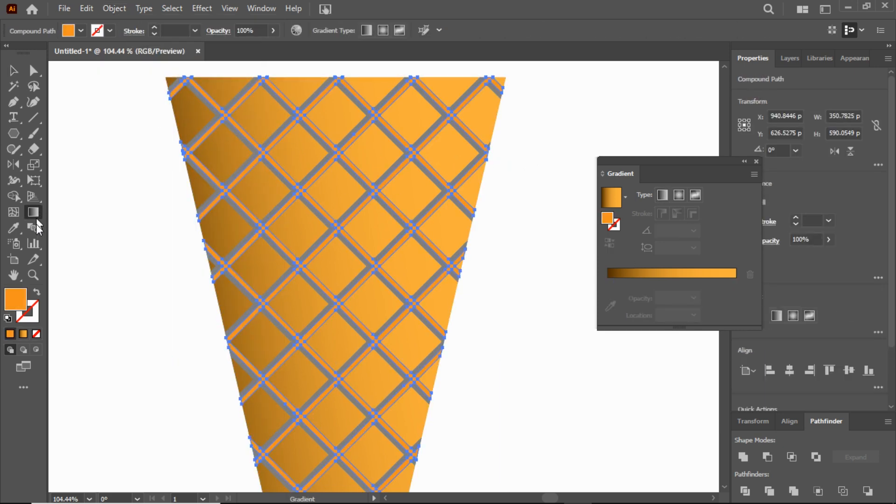
click(24, 334)
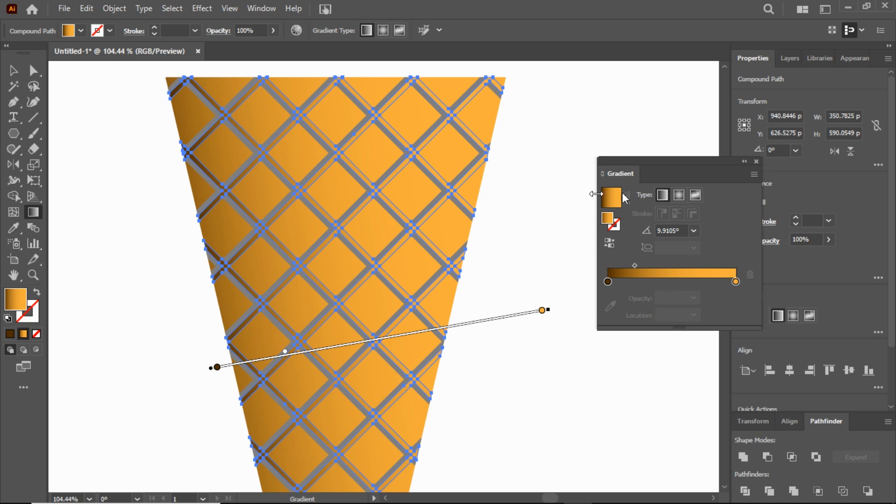
click(14, 71)
click(111, 140)
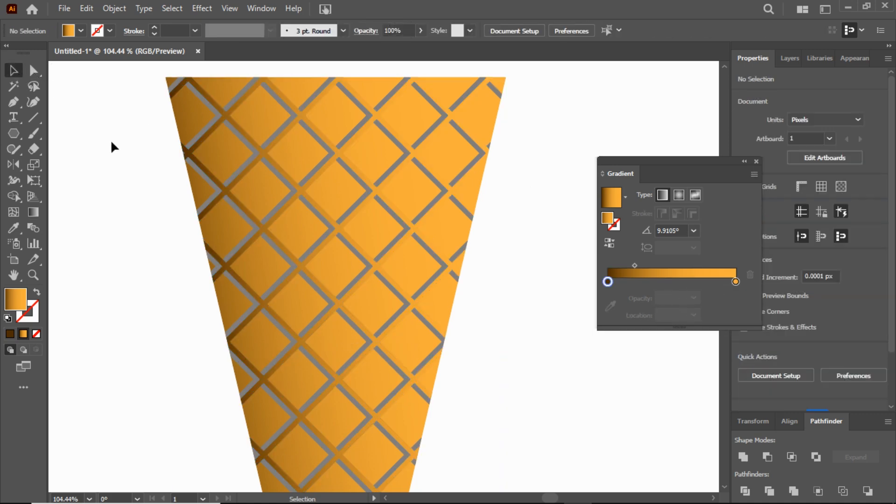
Step: Select all gray lattice pieces by their matching fill and combine them into one compound path
click(349, 209)
click(13, 86)
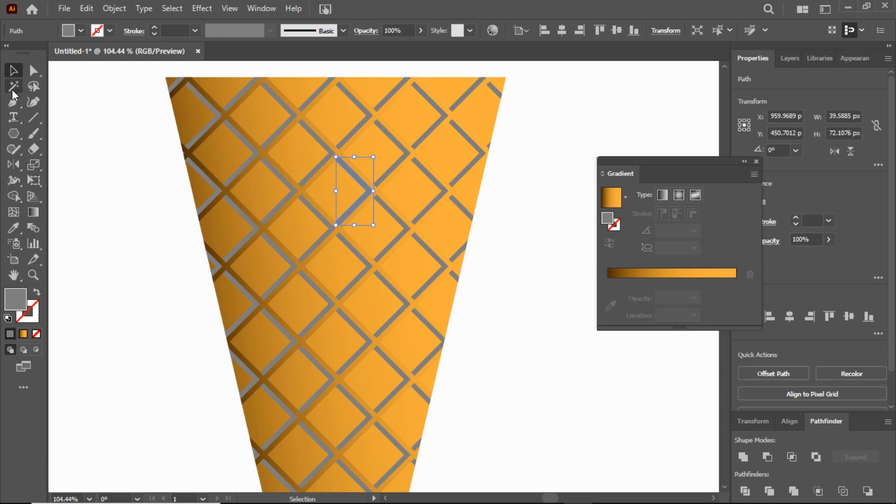
click(355, 209)
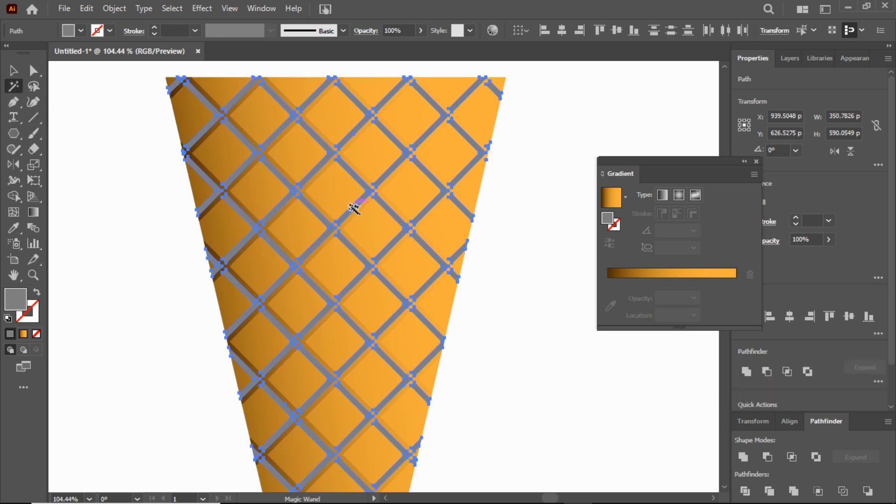
click(114, 8)
mouse_move(114, 475)
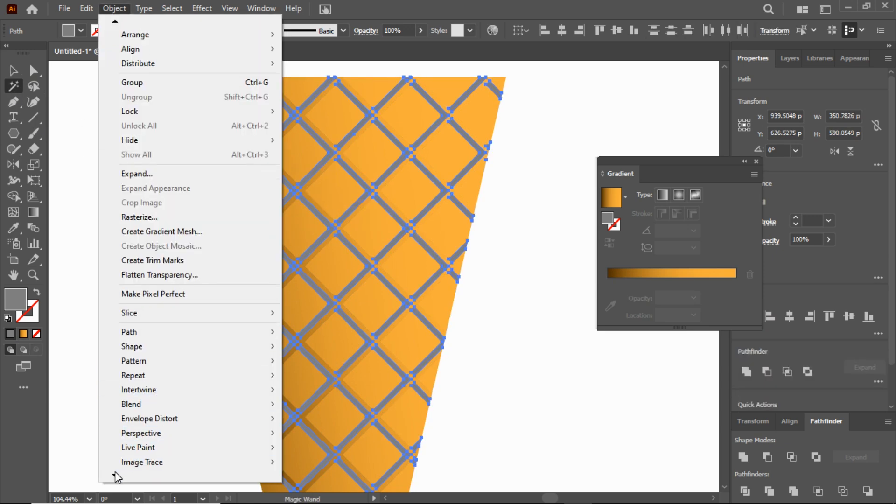
mouse_move(198, 409)
click(310, 405)
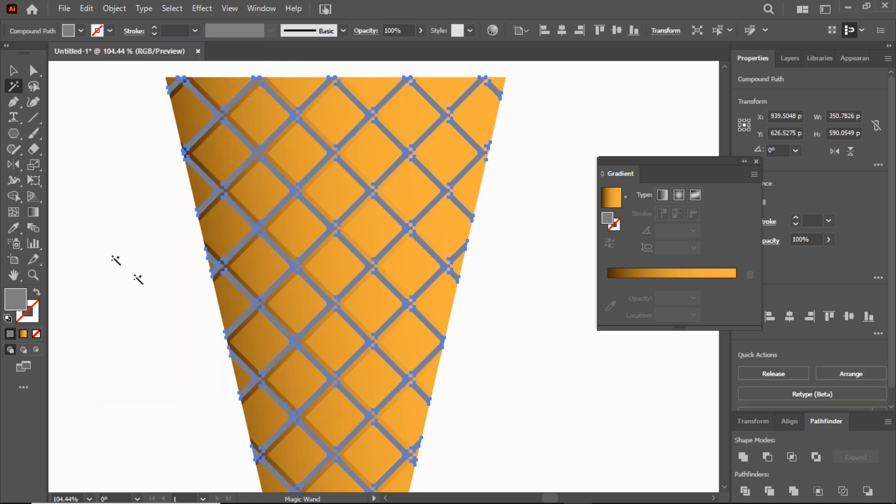
Step: Fill the gray lattice with the linear gradient and set both of its color stops to black 000000
click(34, 216)
click(23, 333)
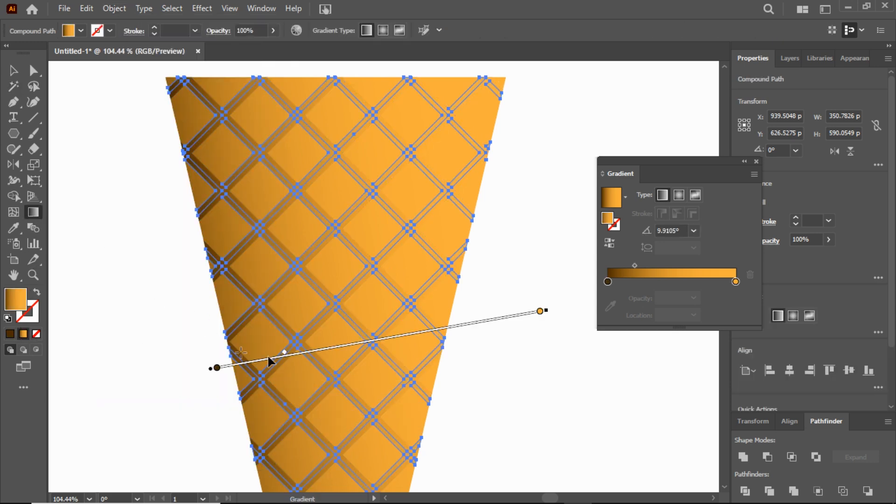
click(607, 281)
double_click(605, 223)
text(000000)
click(881, 96)
click(736, 281)
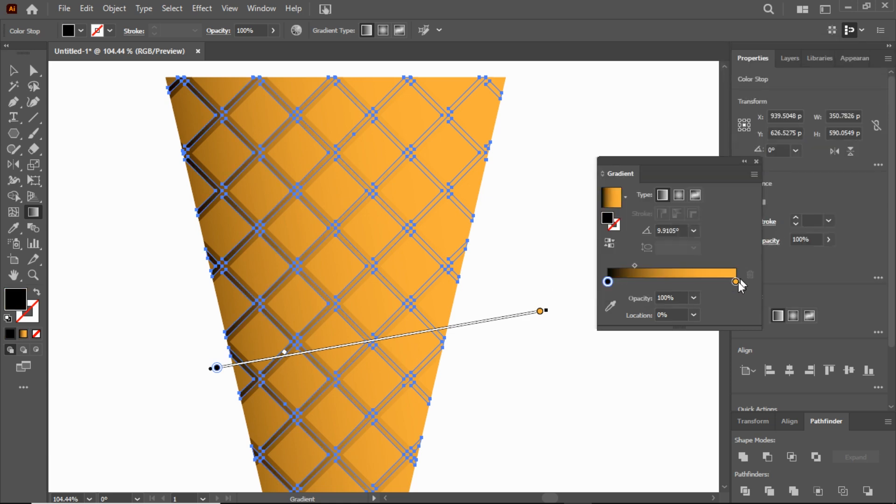
double_click(608, 220)
text(000000)
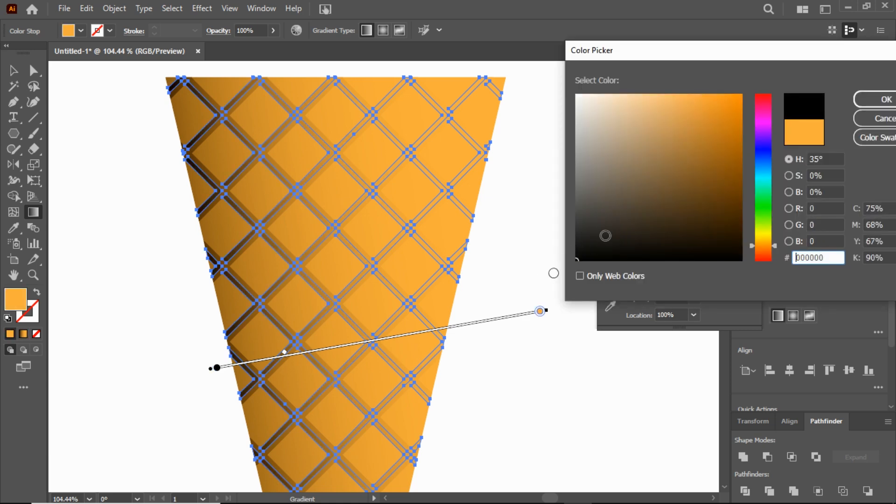
click(880, 96)
Step: Reduce the opacity of the shadow lattice gradient's end stop at 100% to 10%
click(693, 298)
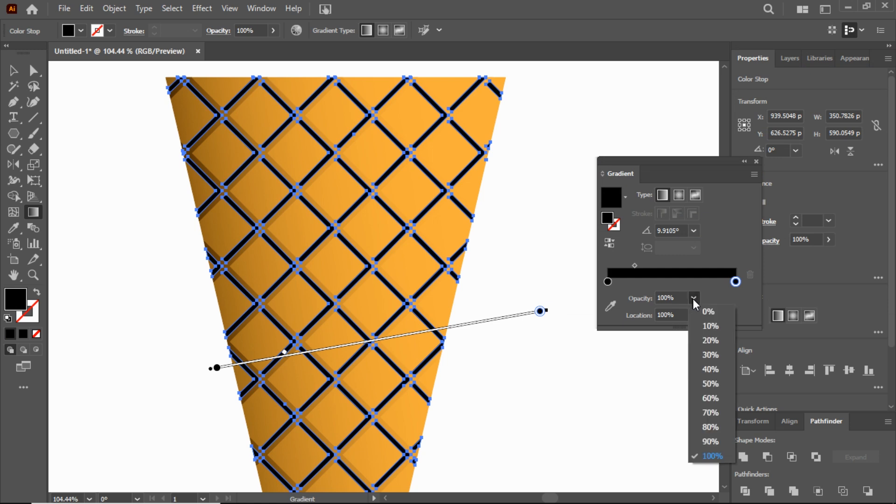
click(710, 341)
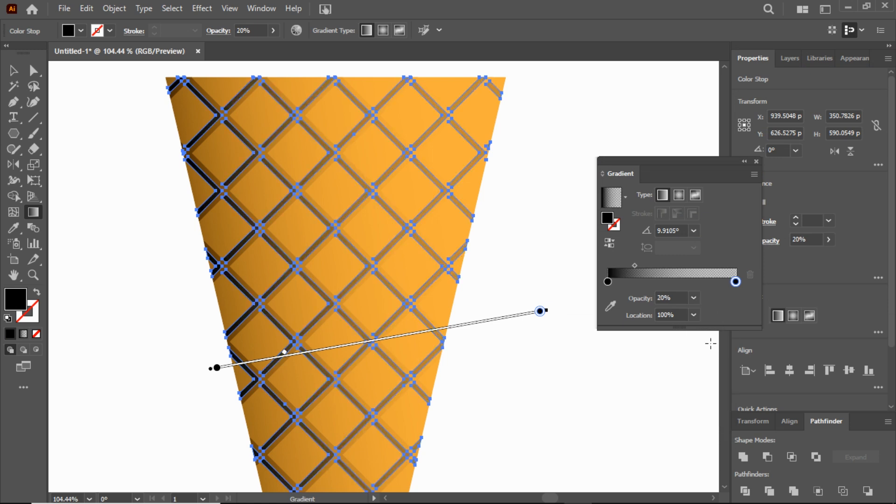
click(694, 299)
click(707, 329)
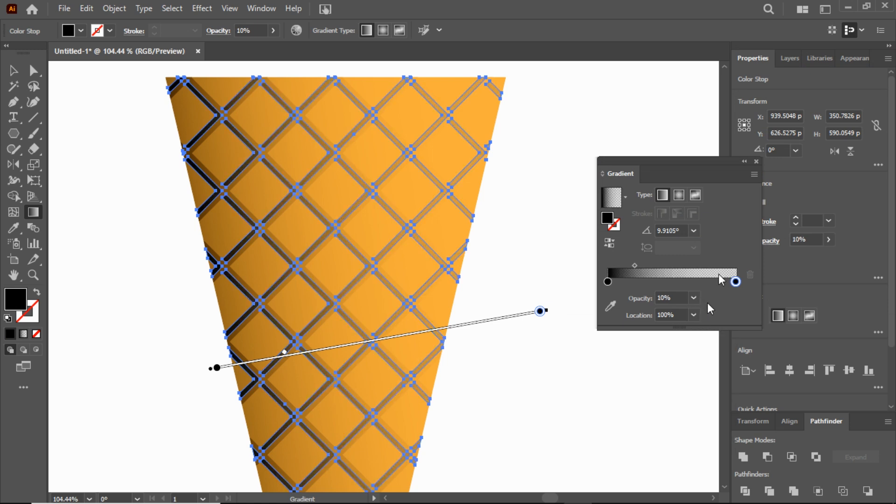
click(757, 162)
key(v)
click(88, 146)
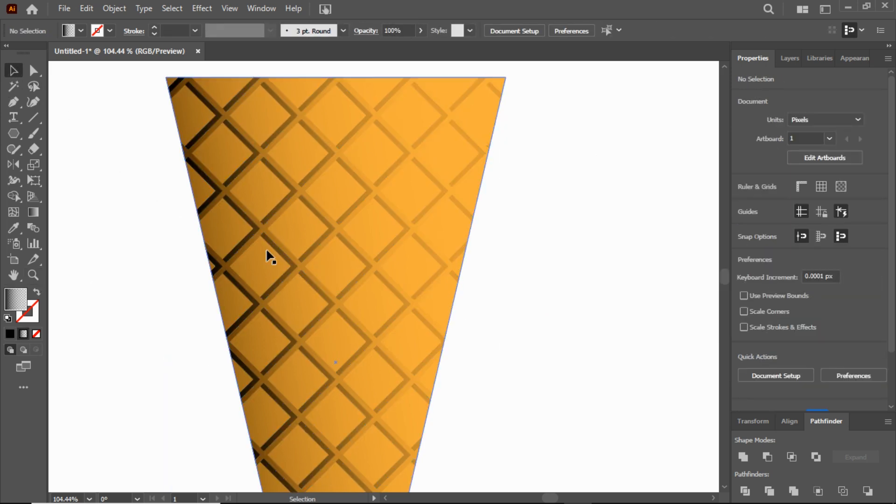
Step: Reduce the opacity of the shadow lattice gradient's starting stop at 0% to 70%
click(241, 248)
click(33, 213)
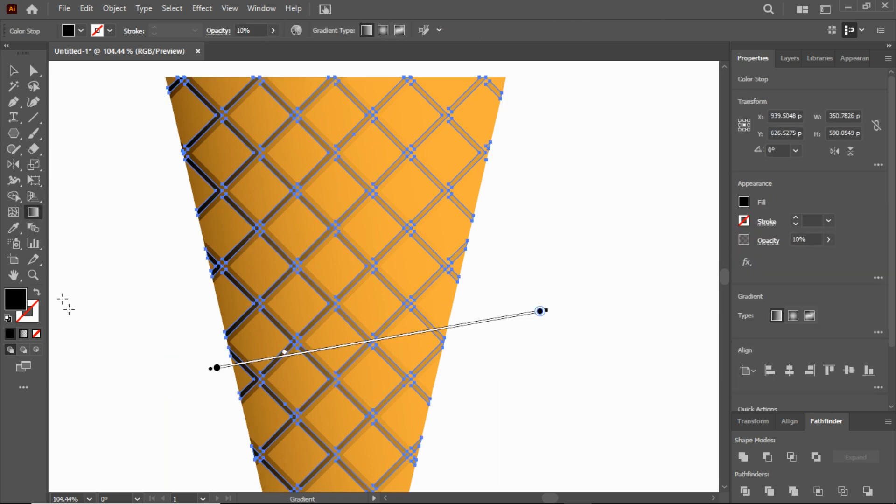
double_click(36, 215)
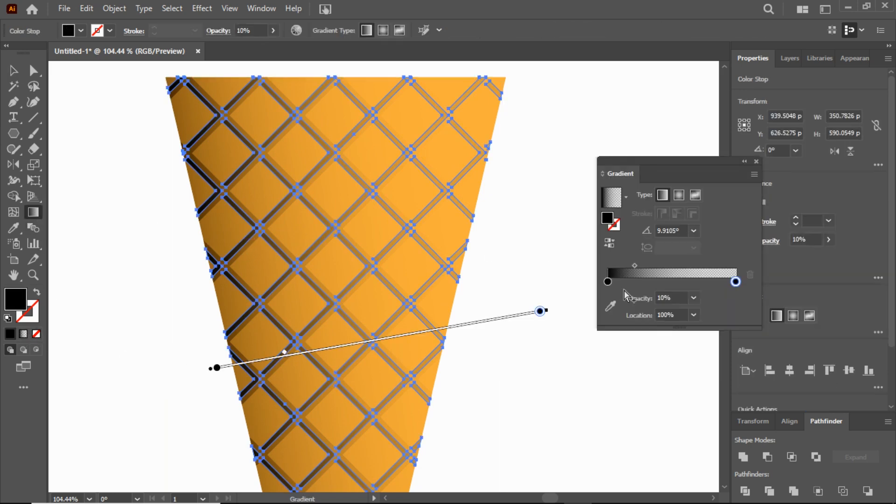
click(693, 298)
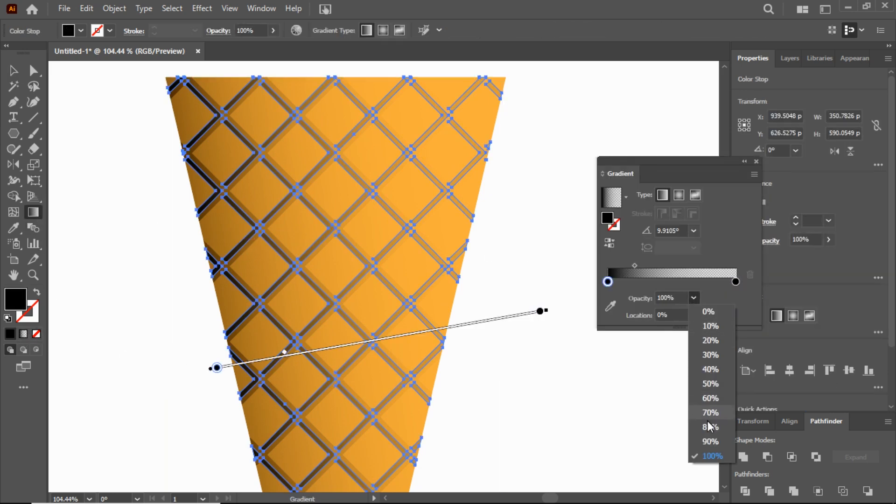
click(709, 426)
click(693, 298)
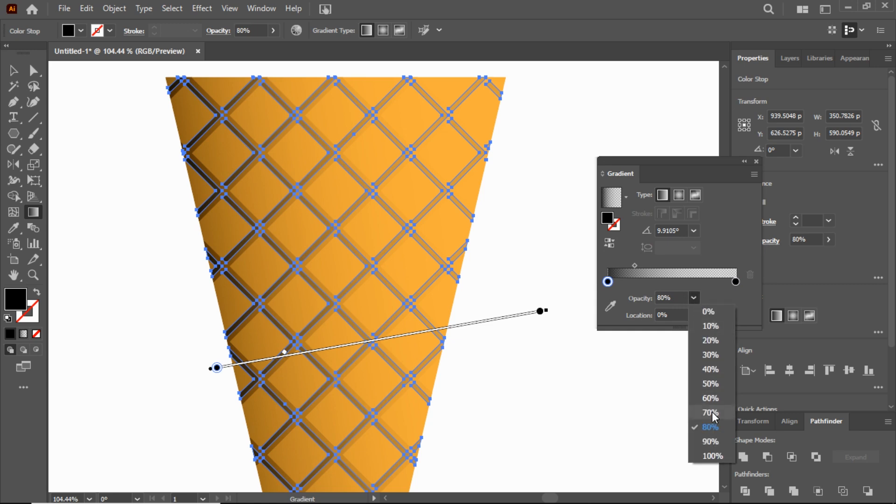
click(709, 412)
click(14, 73)
click(97, 150)
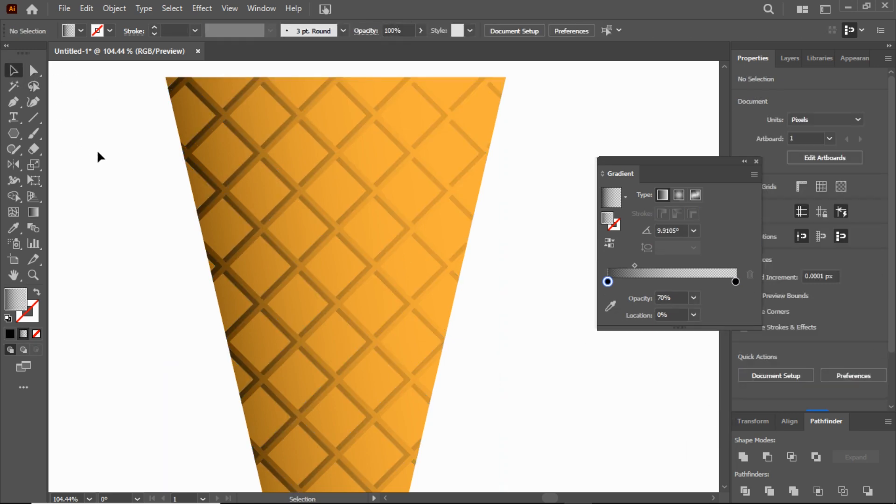
Step: Try filling the brown-to-orange front lattice with solid black and undo the fill
click(440, 266)
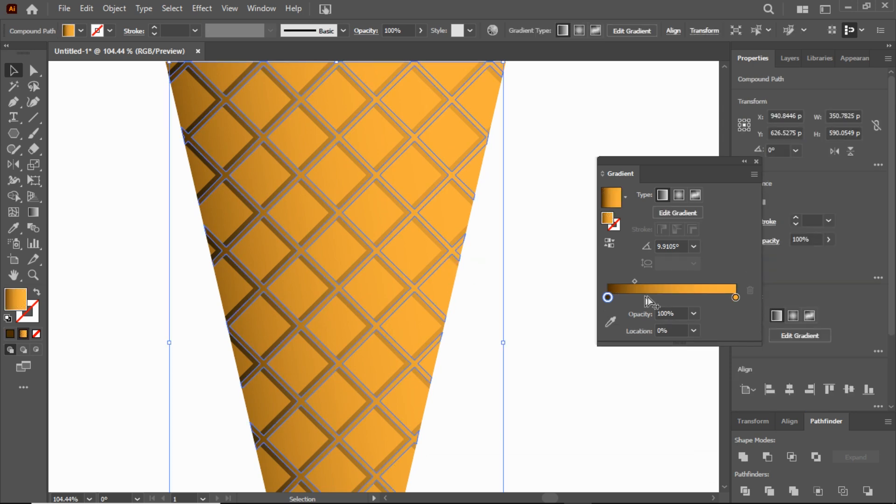
double_click(608, 218)
click(877, 95)
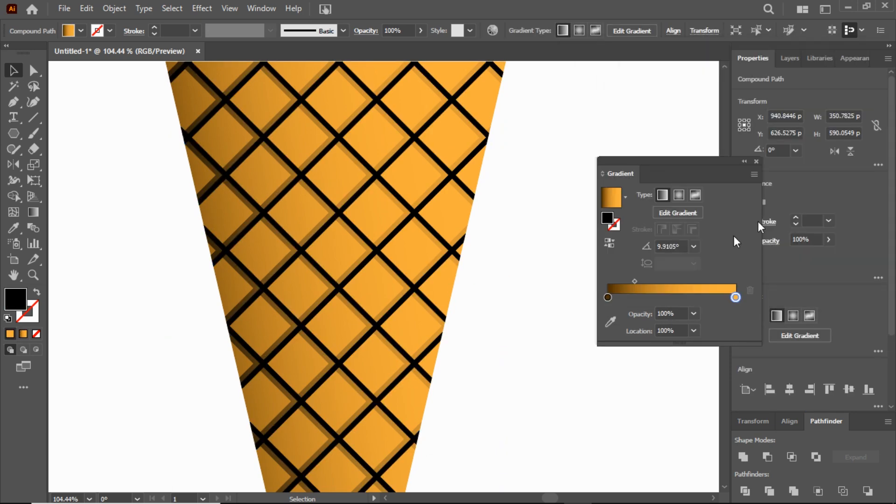
click(500, 231)
key(ctrl+z)
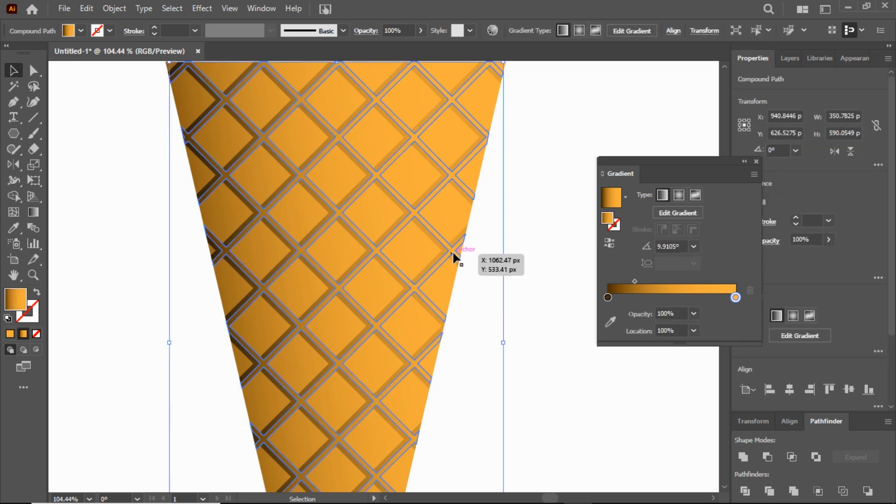
Step: Check the color value of the front lattice gradient's orange end stop
click(34, 213)
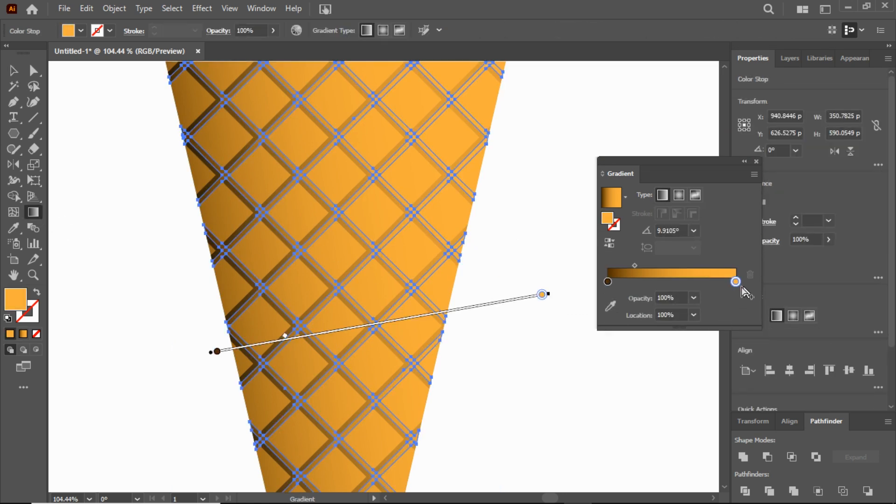
double_click(608, 218)
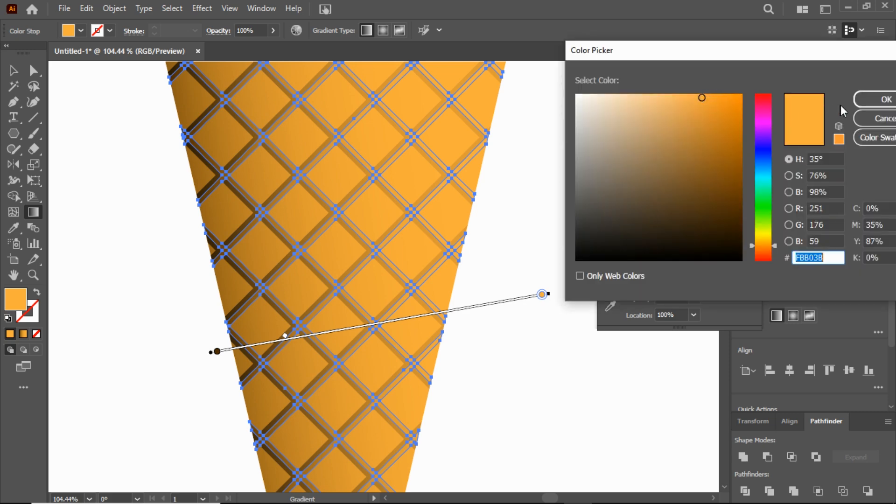
click(876, 99)
click(14, 73)
click(505, 162)
Step: Change the cone body's gradient end stop at 100% to the lighter orange FFBE69
click(476, 167)
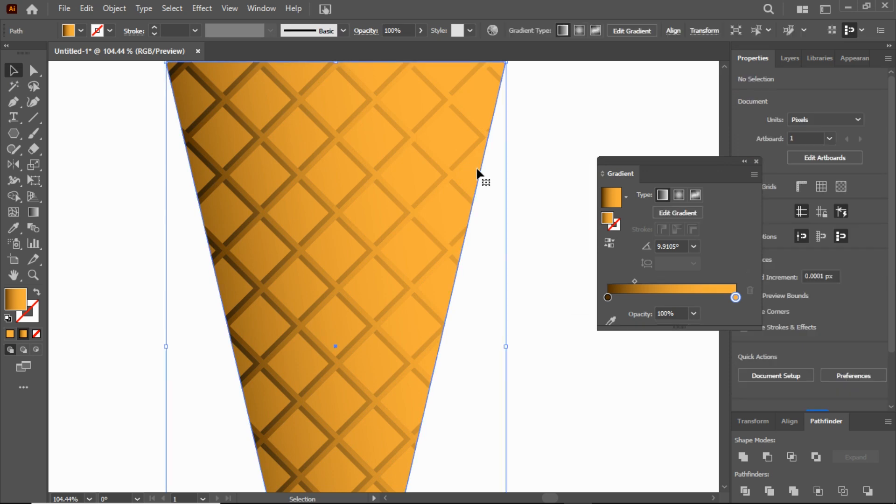
click(33, 213)
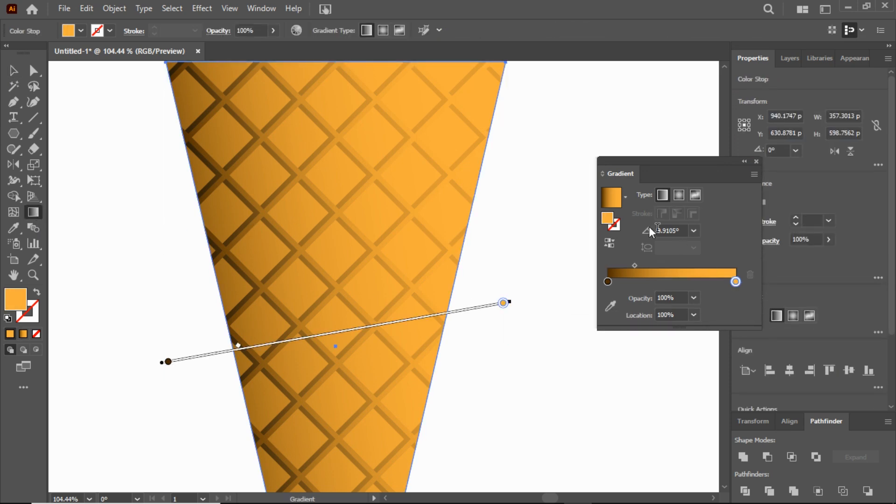
double_click(608, 218)
drag(701, 97, 675, 93)
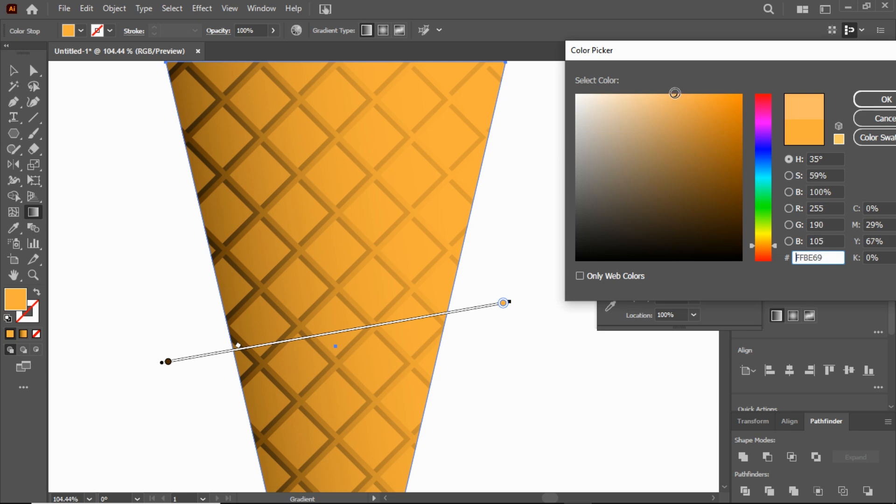
click(873, 100)
click(13, 70)
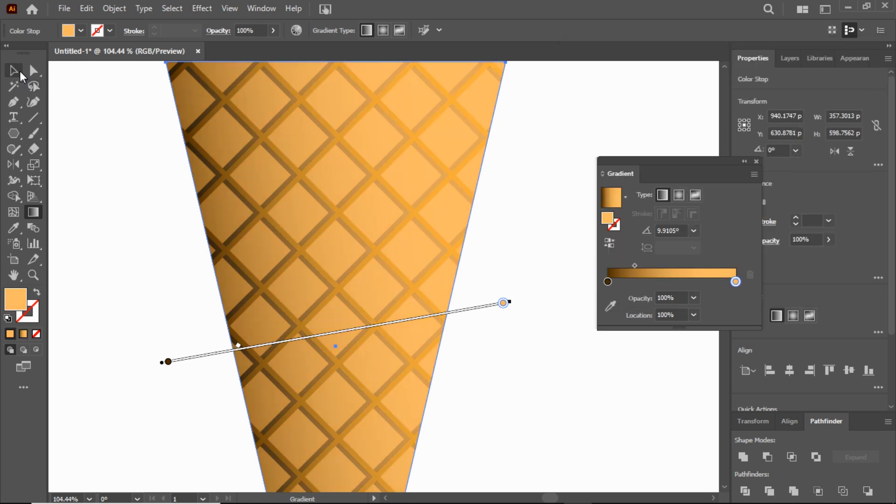
click(95, 127)
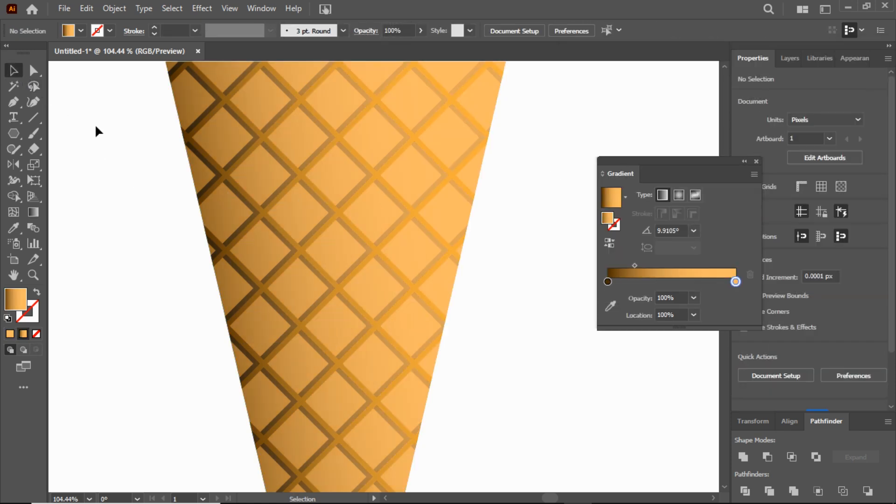
Step: Group the cone body together with its front and shadow lattice shapes
click(33, 275)
drag(327, 299, 216, 294)
scroll(376, 294, down, 3)
drag(320, 244, 401, 257)
scroll(344, 264, up, 3)
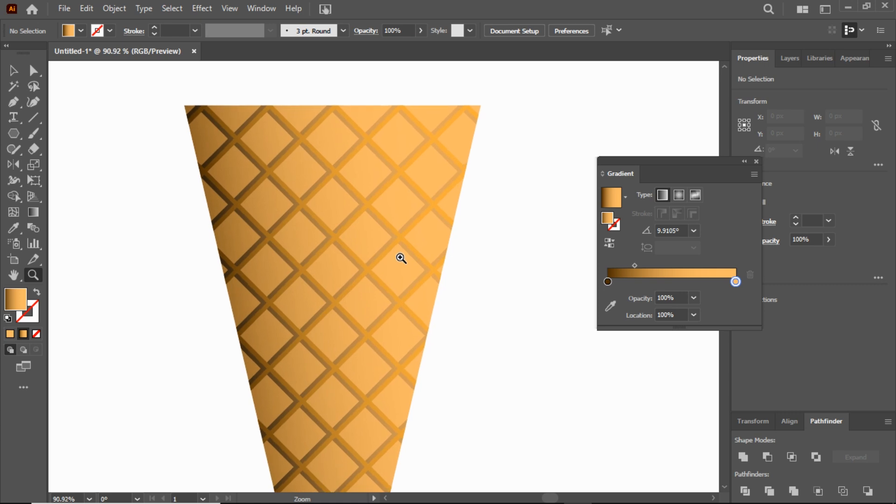
drag(401, 258, 344, 245)
scroll(276, 196, down, 3)
click(14, 71)
drag(167, 101, 436, 352)
click(115, 8)
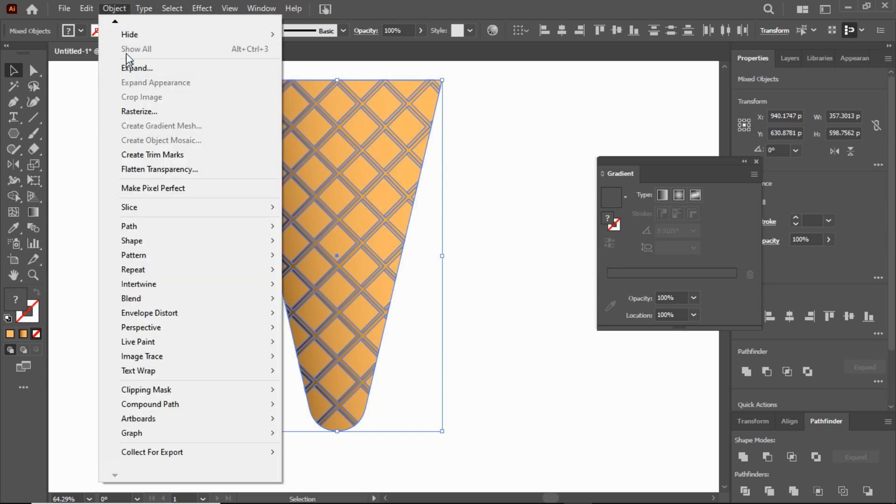
mouse_move(115, 21)
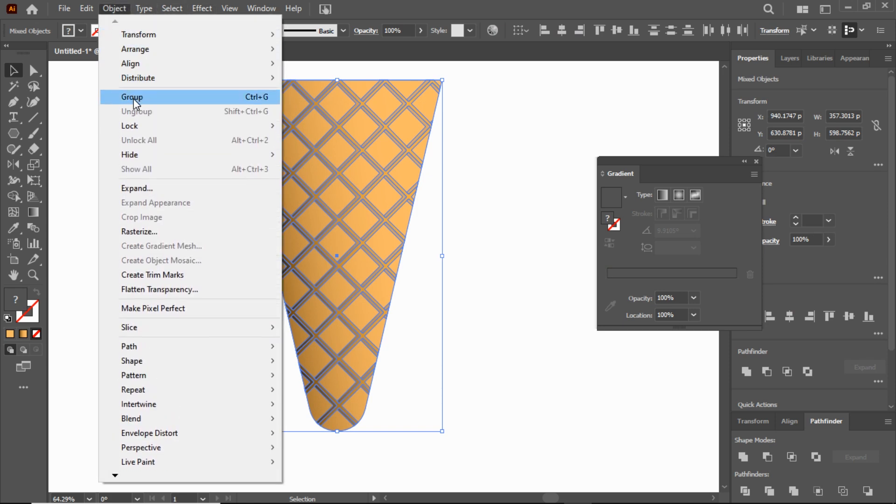
click(132, 97)
Step: Apply an Arch warp effect to the cone group so its upper edge and rounded tip bow slightly downward
click(205, 11)
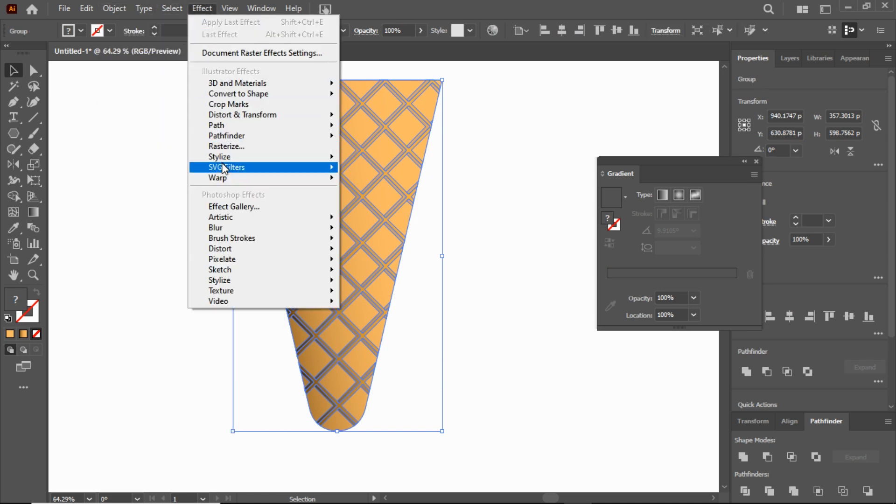
mouse_move(248, 176)
click(369, 223)
click(663, 135)
click(685, 192)
click(701, 172)
drag(676, 183, 672, 183)
click(703, 267)
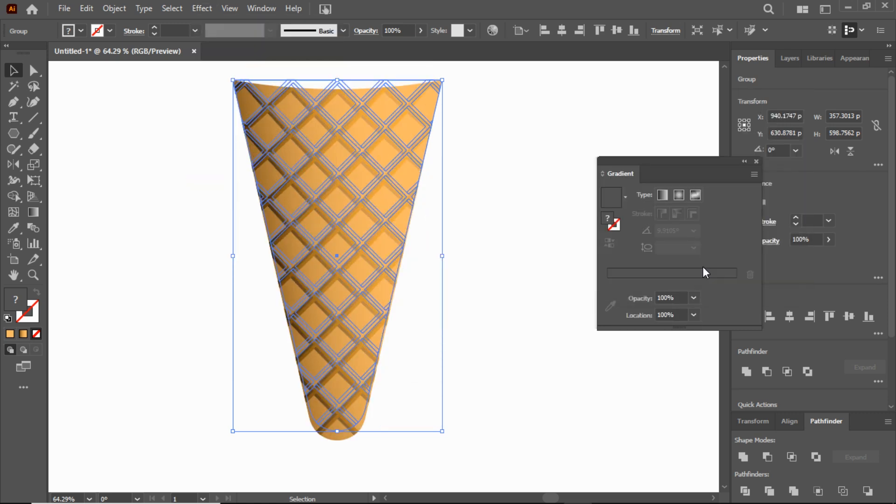
Step: Expand the appearance of the warped cone group into editable shapes and deselect it
click(114, 9)
click(152, 203)
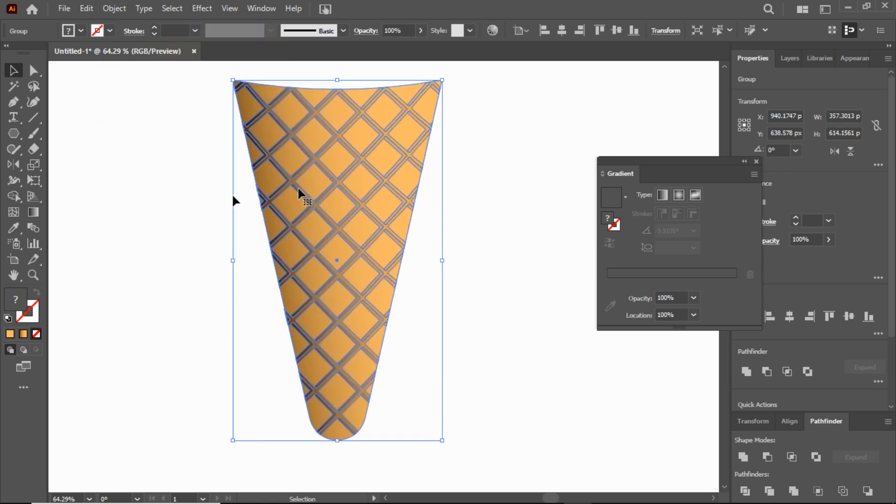
click(472, 183)
scroll(463, 233, up, 3)
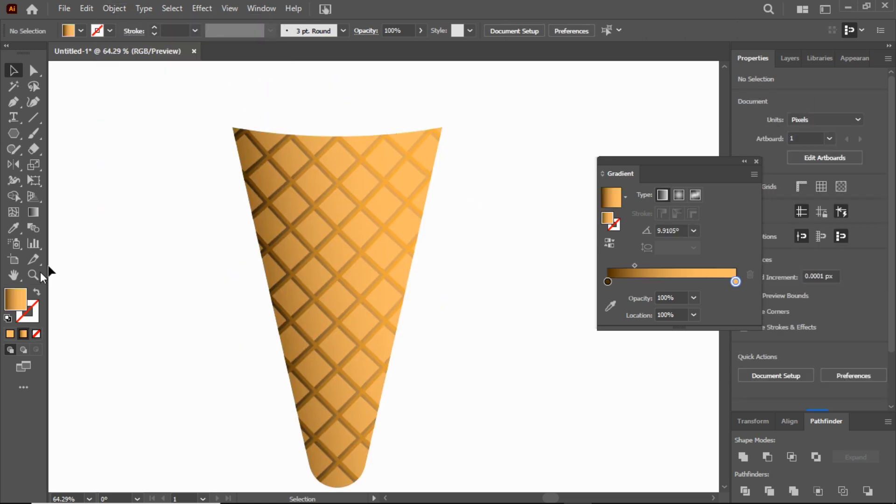
Step: Soften the cone group's outer edges with a Feather effect and close the Gradient panel
drag(121, 105, 444, 283)
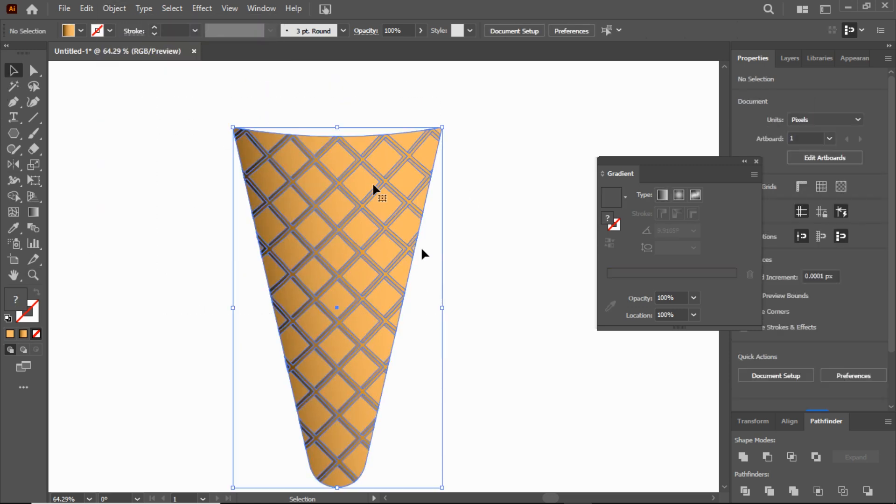
click(202, 8)
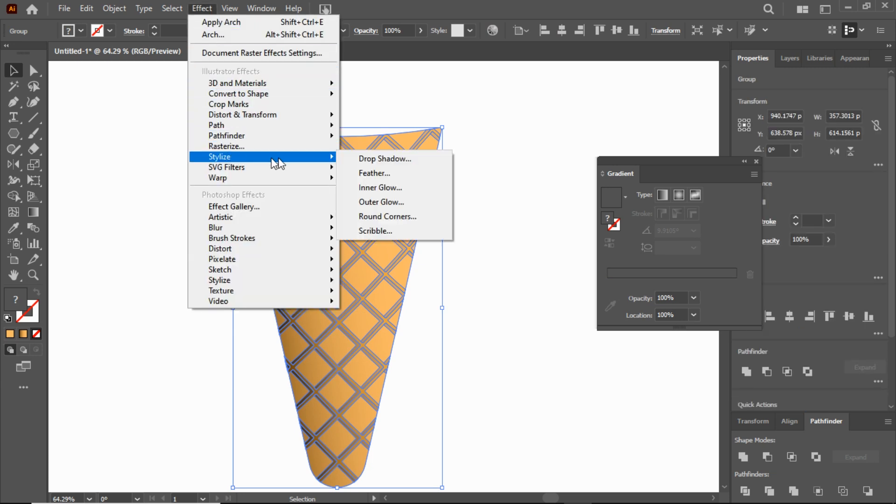
click(371, 175)
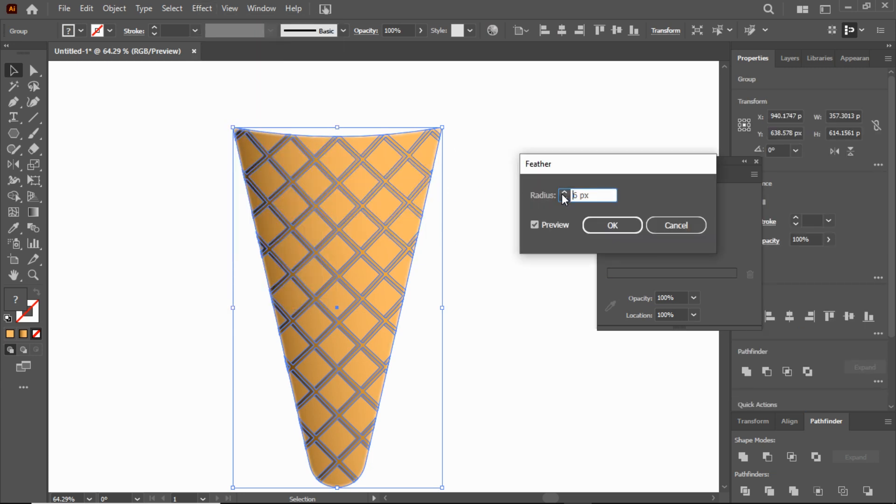
click(616, 225)
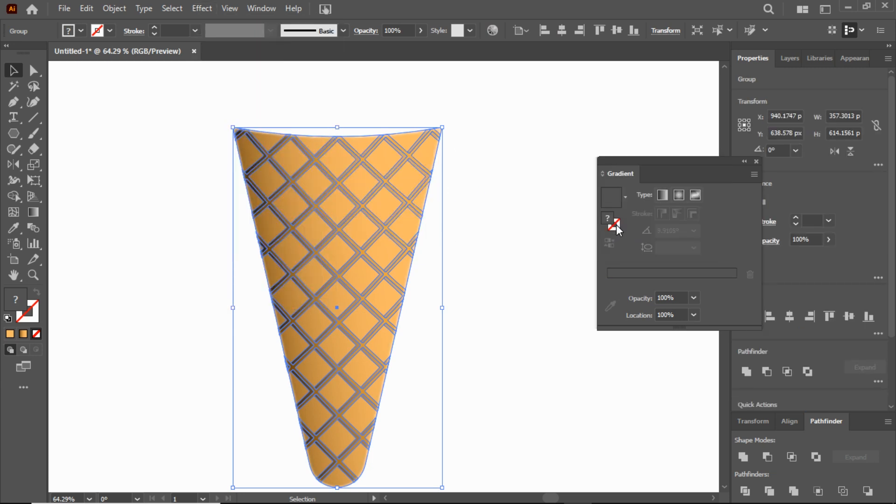
click(541, 187)
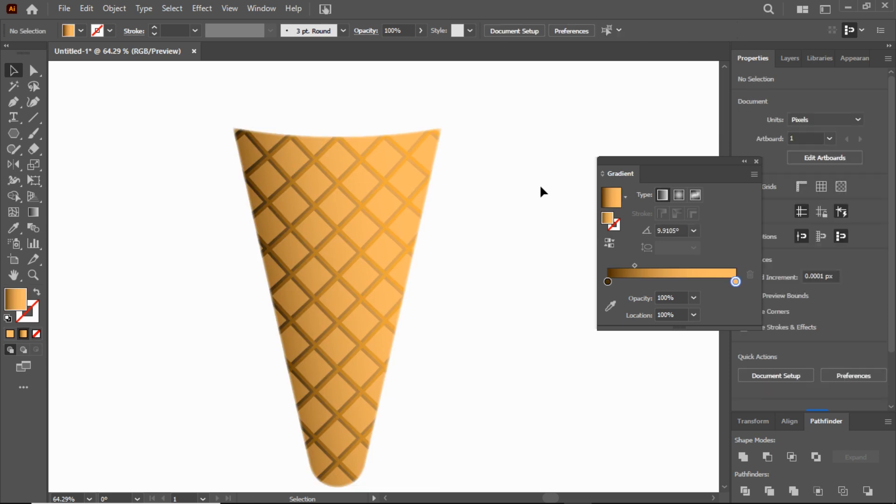
click(757, 161)
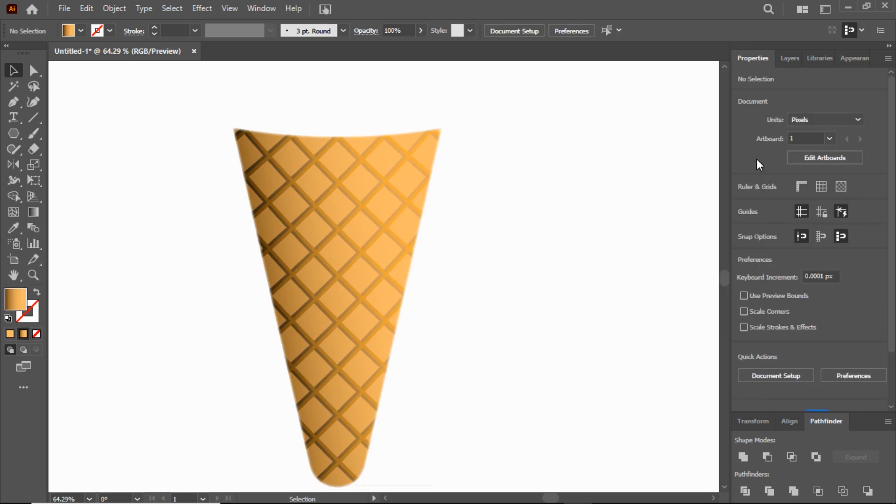
Step: Scale the cone group down to about 217 by 373 px and place it horizontally centred near the artboard's lower edge
double_click(13, 275)
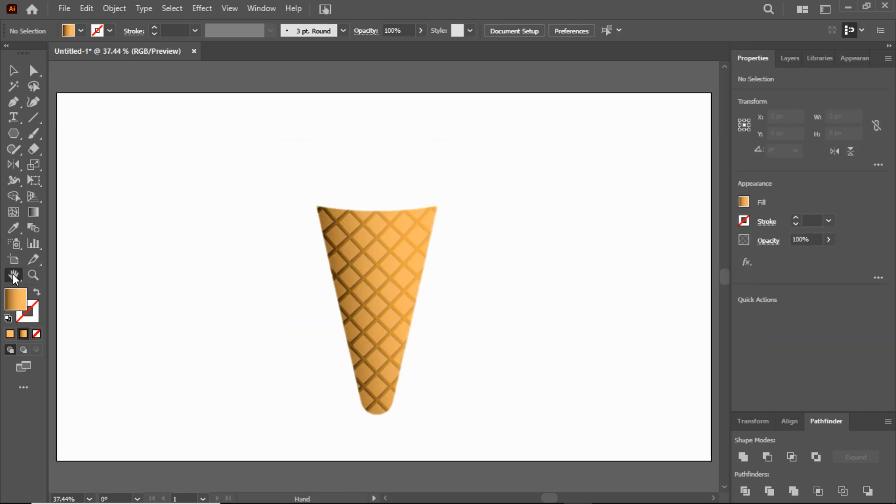
click(380, 268)
drag(439, 206, 415, 244)
drag(394, 282, 382, 351)
click(562, 30)
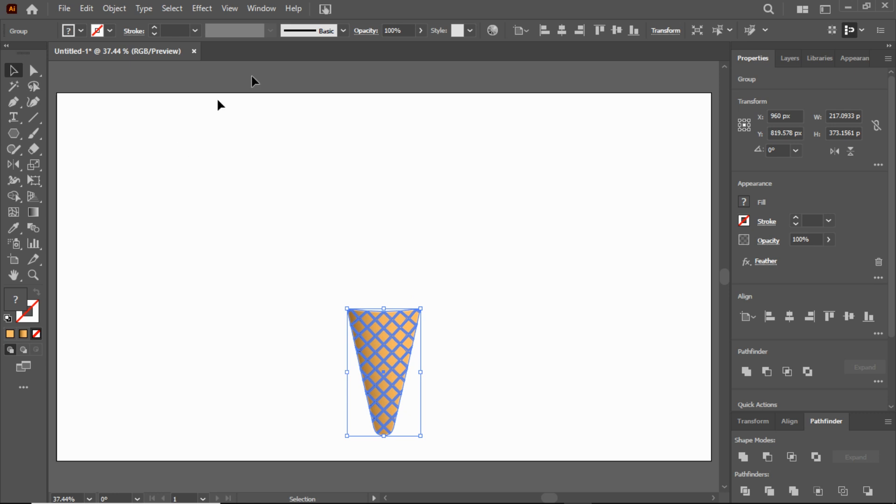
Step: Show the rulers, add a vertical guide and align its centre with the cone's centre
click(240, 10)
mouse_move(231, 471)
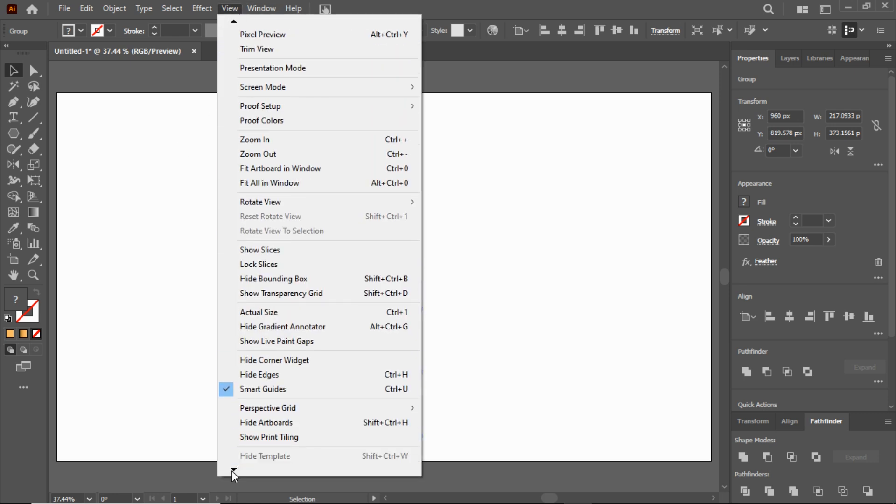
mouse_move(335, 344)
click(465, 337)
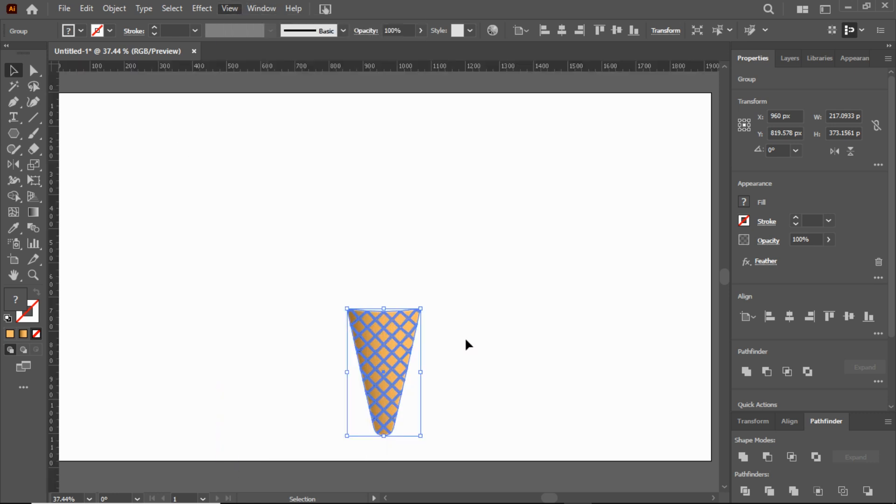
drag(52, 257, 392, 331)
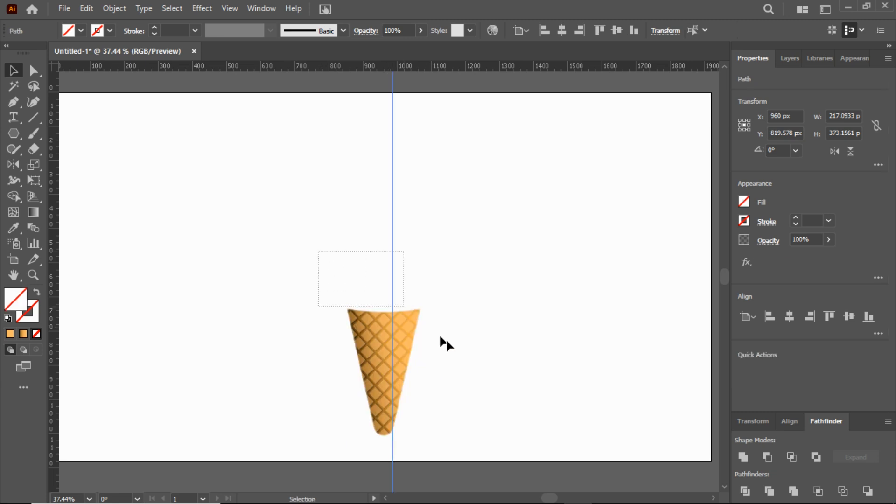
click(562, 30)
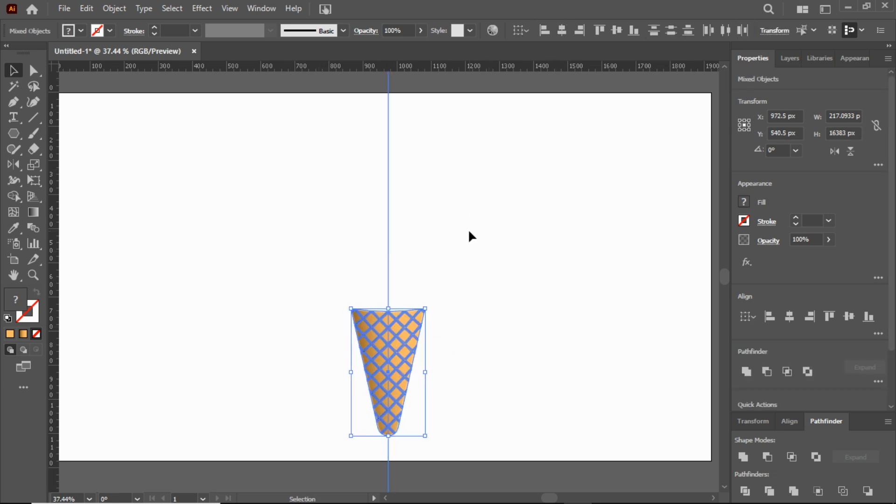
click(469, 232)
Step: Paste a copy of the centre guide in front and align it with the cone's right edge
click(388, 210)
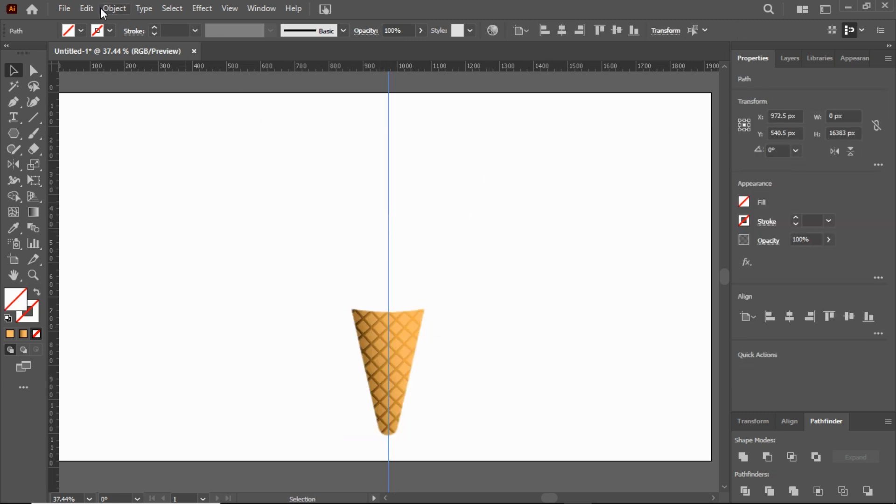
click(89, 7)
click(105, 71)
click(86, 8)
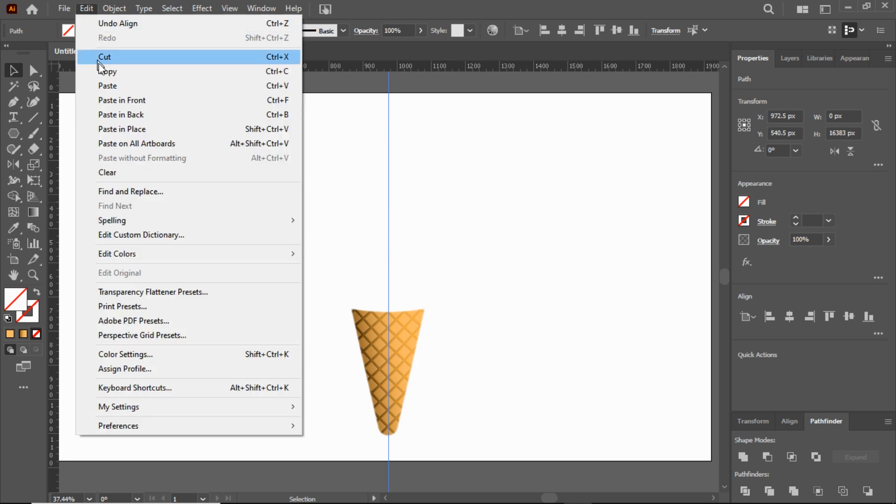
click(119, 101)
click(580, 30)
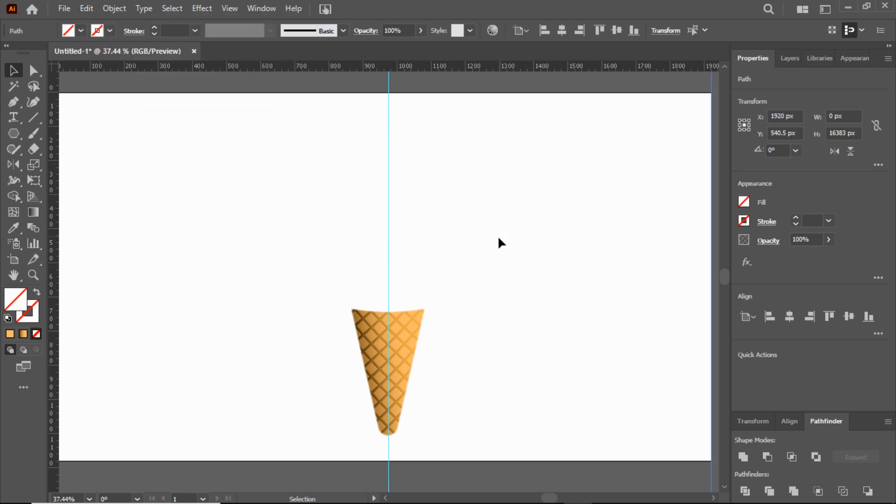
key(ctrl+z)
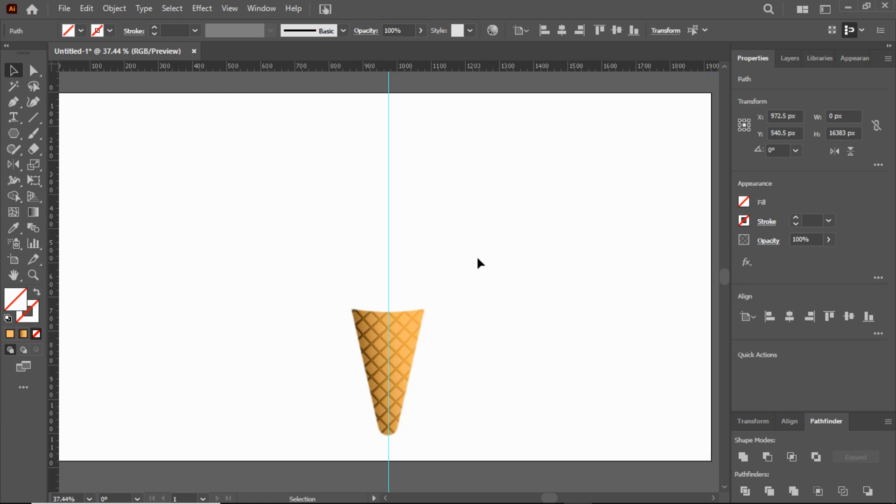
drag(474, 264, 407, 346)
click(581, 37)
click(494, 216)
Step: Draw an unfilled, black-stroked Pen path from the cone's top centre to its right corner, then about 331 px up to the centre guide
click(34, 276)
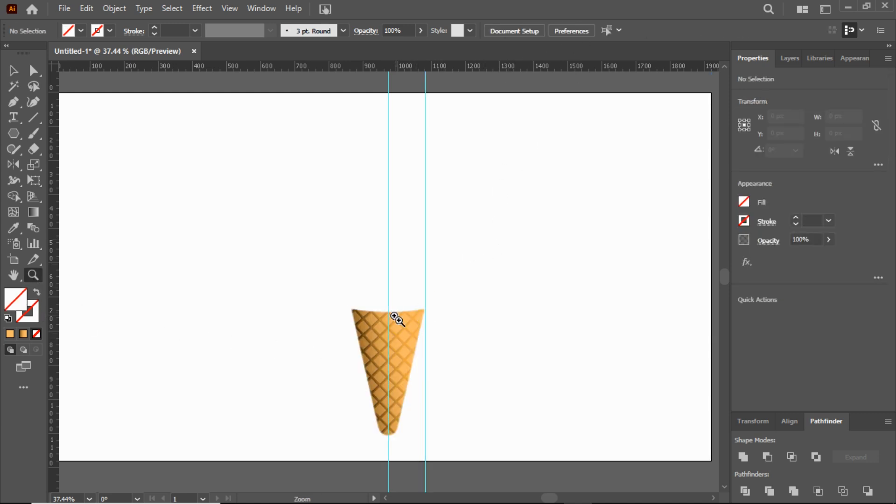
click(395, 316)
scroll(411, 355, up, 2)
click(13, 102)
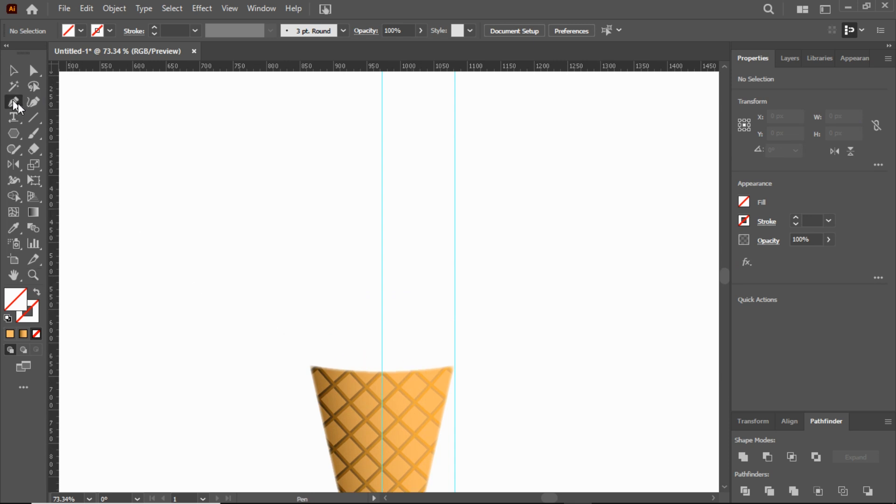
click(97, 32)
click(39, 57)
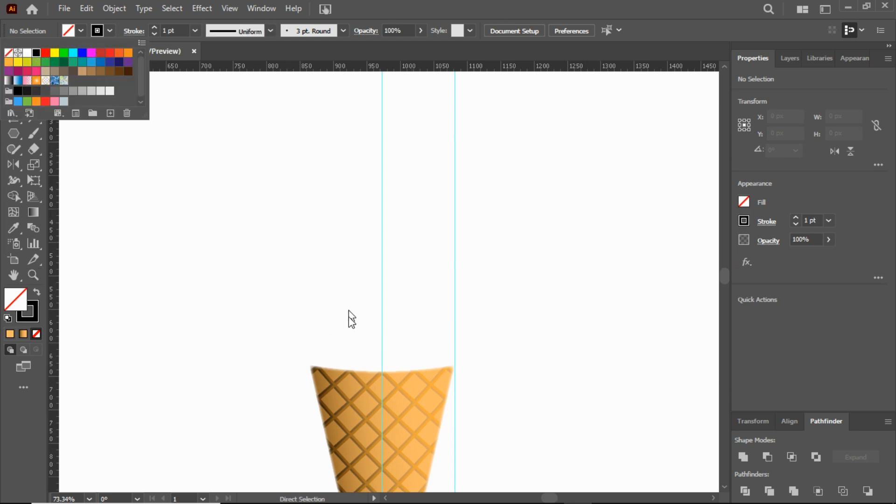
key(Escape)
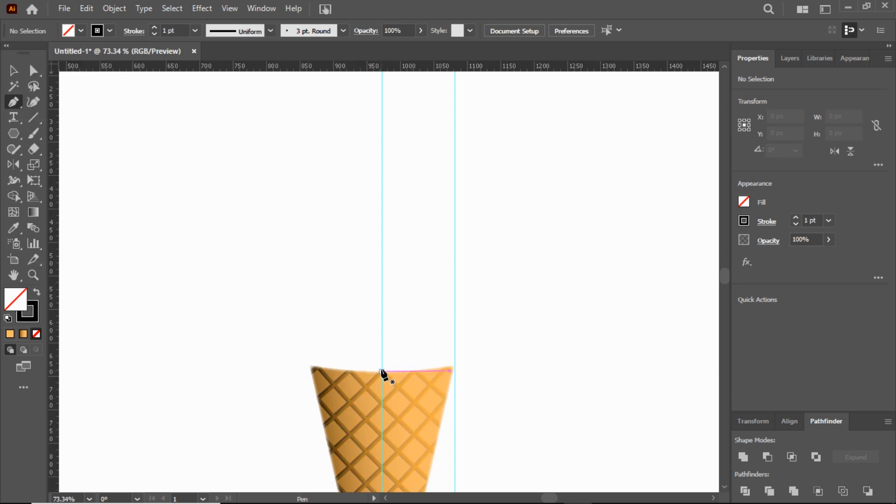
click(381, 371)
click(455, 366)
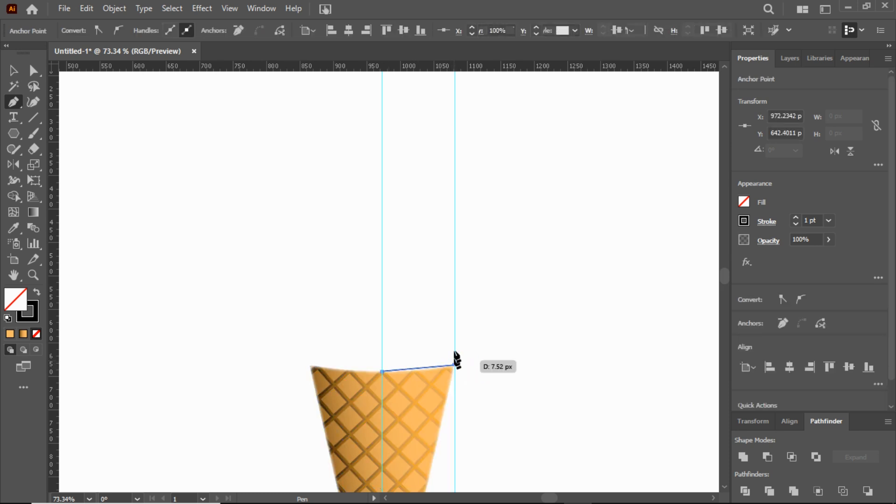
click(382, 143)
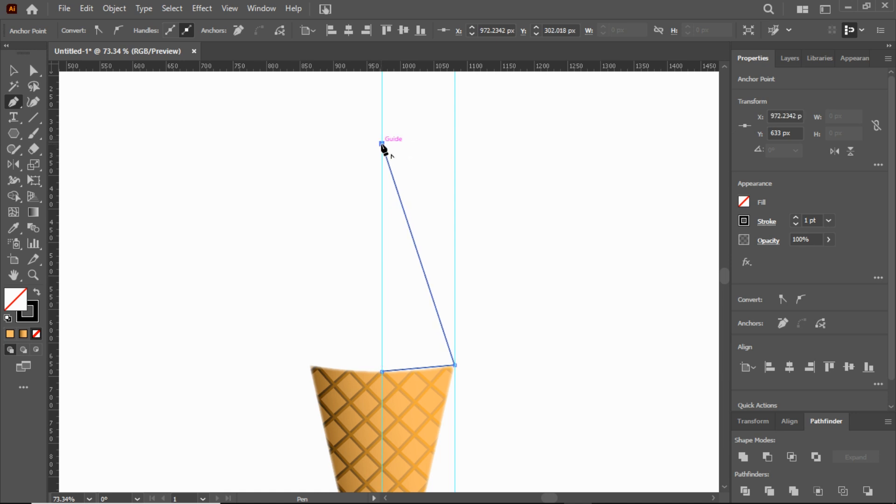
Step: Bend the long slanted segment into an S-shaped ice cream swirl outline with the Anchor Point tool
drag(14, 102, 46, 150)
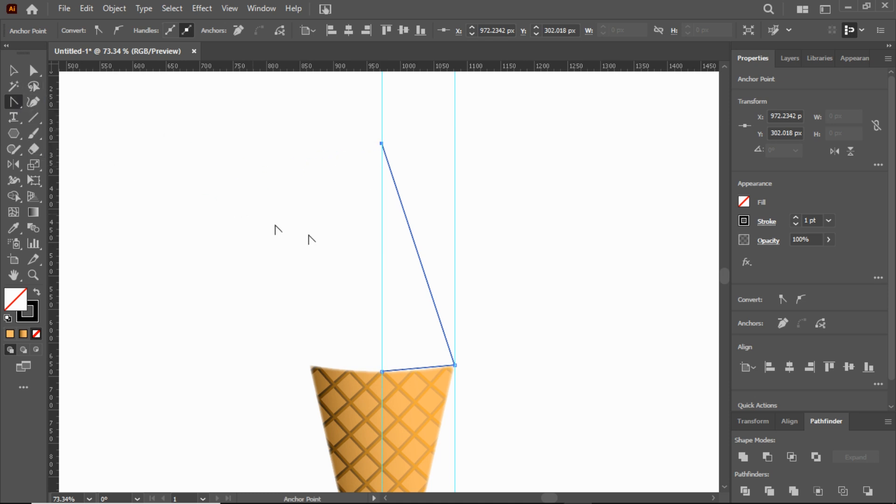
drag(405, 224, 402, 308)
drag(503, 269, 508, 237)
drag(337, 243, 309, 277)
drag(508, 237, 514, 228)
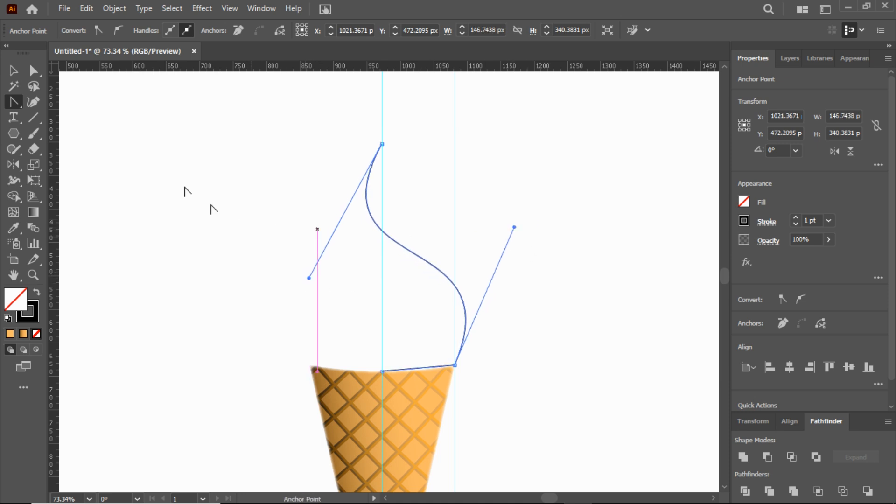
Step: Select both vertical guides and delete them
click(20, 71)
click(311, 115)
drag(350, 96, 474, 125)
key(Delete)
Step: Reflect a copy of the curved ice cream outline across the vertical axis through the cone's centre
drag(316, 160, 371, 220)
drag(13, 164, 39, 180)
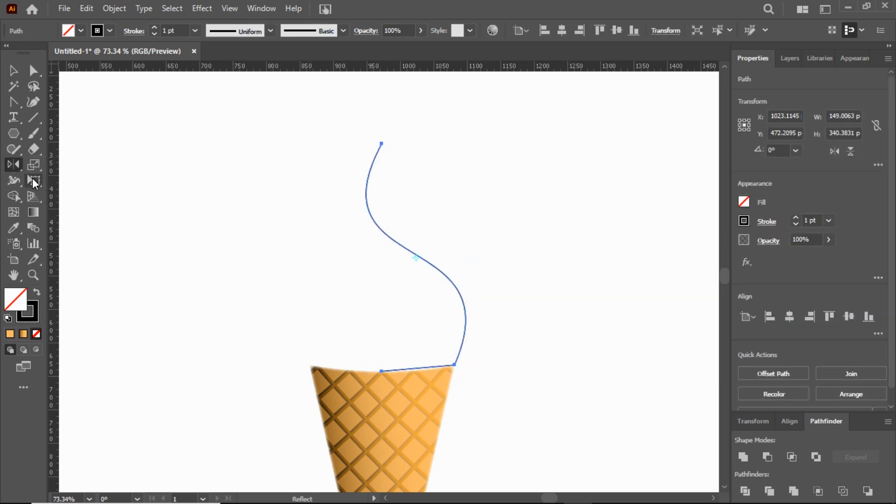
alt+click(381, 371)
click(381, 340)
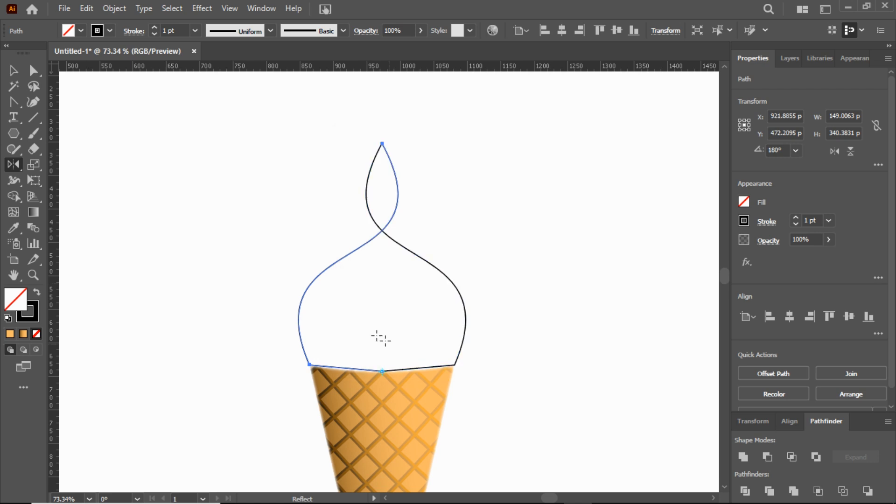
Step: Select both mirrored halves of the ice cream outline and join them into one path
click(10, 70)
drag(286, 111, 437, 201)
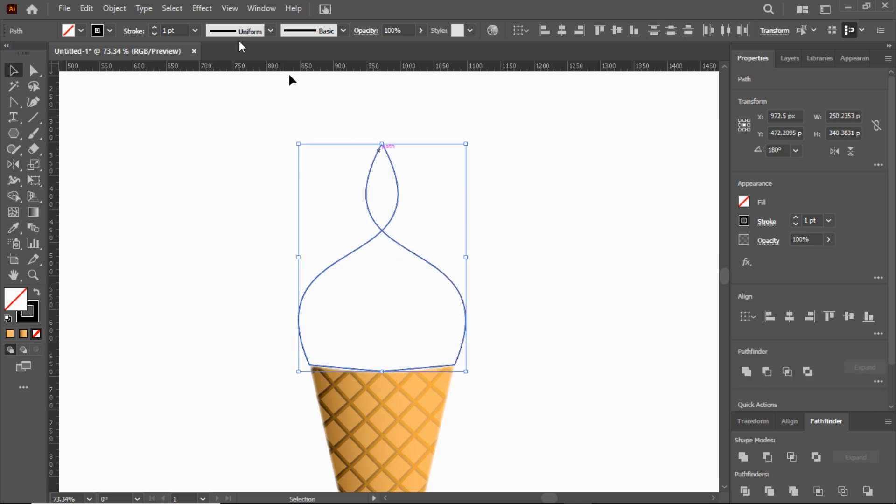
click(114, 8)
mouse_move(260, 345)
click(320, 192)
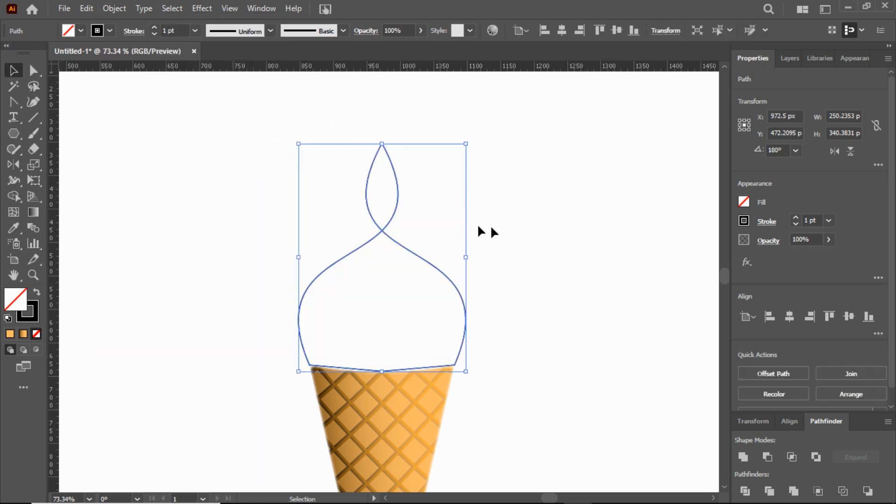
Step: Draw a straight Pen segment from the outline's lower right corner to the left side of its upper loop
click(513, 238)
click(13, 102)
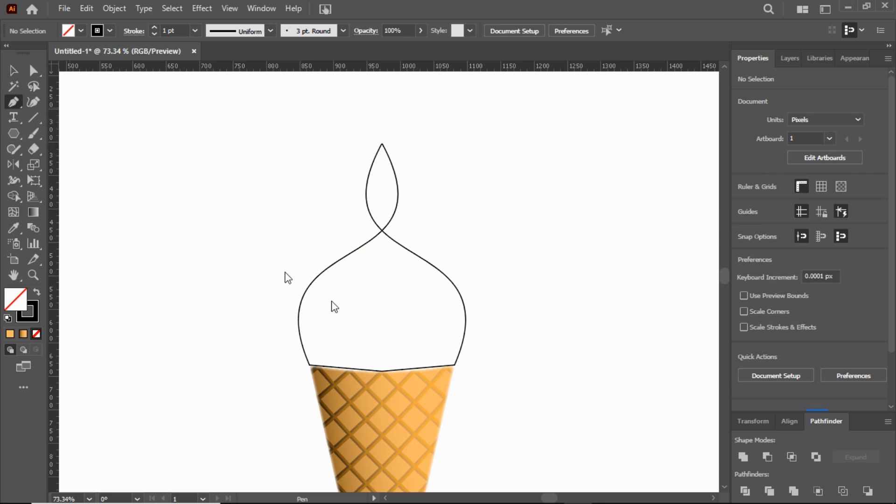
click(454, 365)
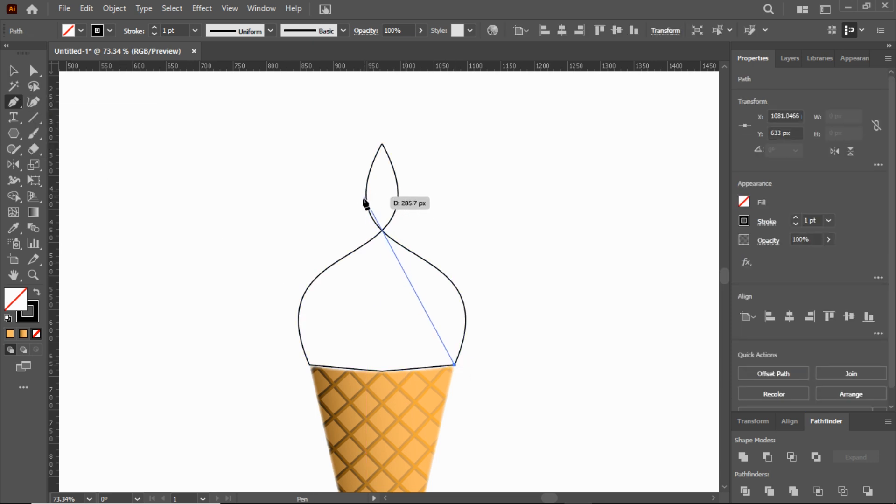
click(366, 190)
Step: Bend the new diagonal segment into an S-curve bulging beyond the outline's upper left side with the Anchor Point tool
drag(13, 106, 75, 146)
drag(406, 263, 321, 291)
drag(326, 331, 432, 297)
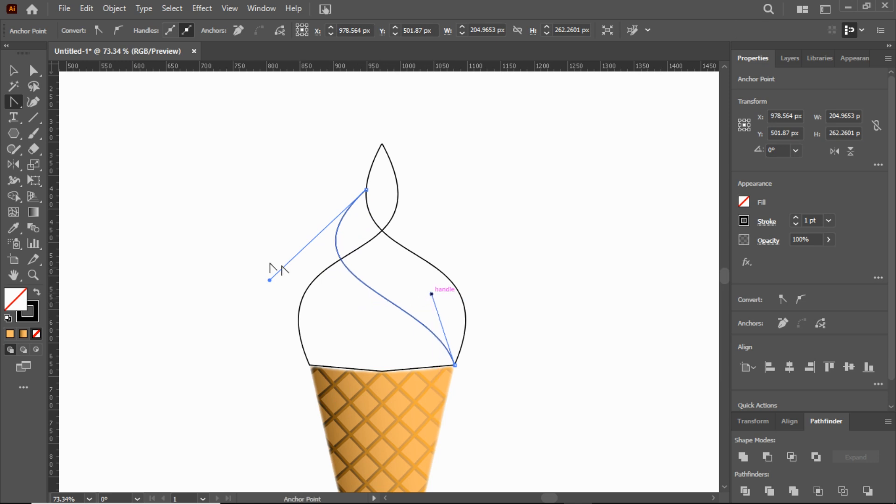
drag(269, 280, 252, 299)
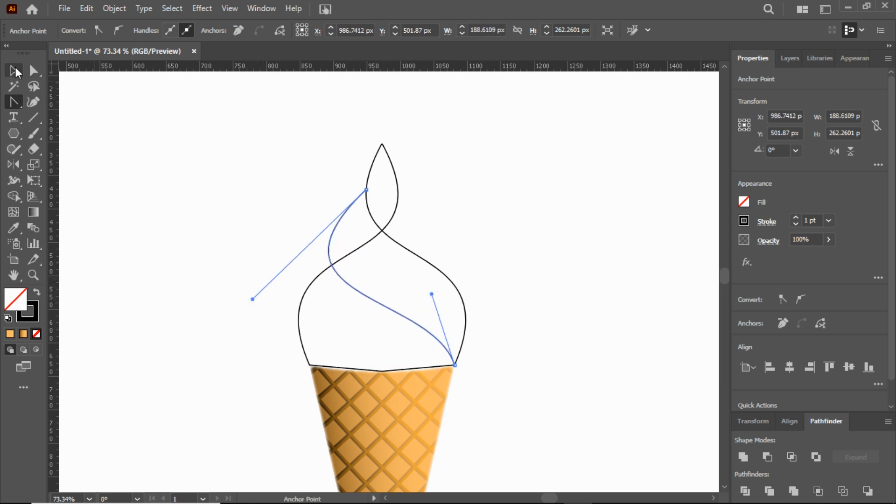
Step: Reflect a copy of the new S-curve across the vertical axis through the outline's bottom centre
click(15, 70)
click(227, 173)
click(374, 302)
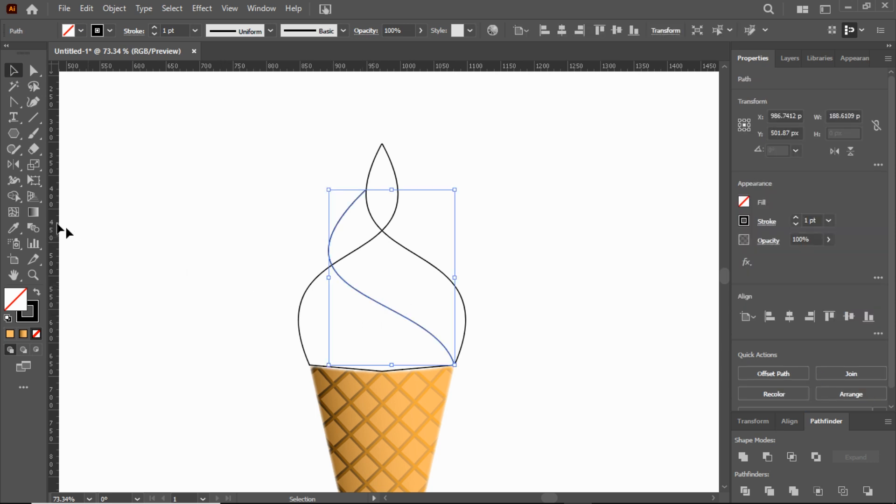
click(14, 165)
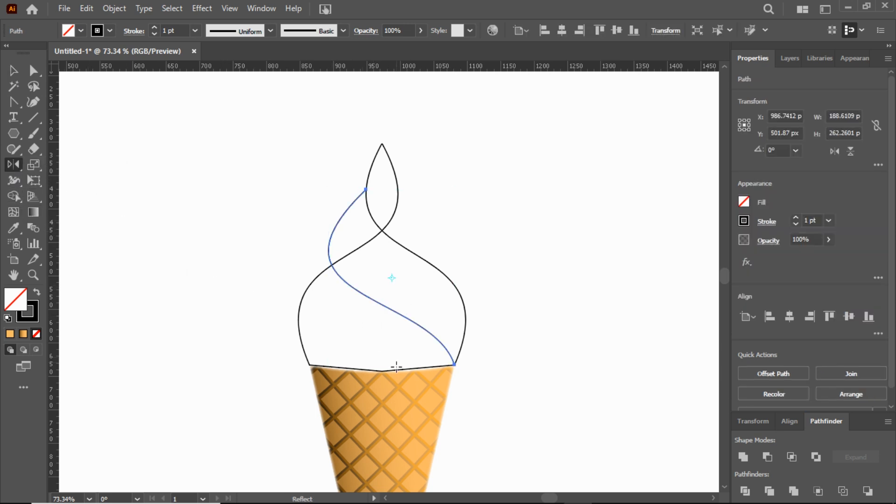
alt+click(382, 372)
click(401, 341)
Step: Extend the mirrored curve with the Pen tool from its upper end on the loop's right side to the tip
click(32, 274)
drag(400, 180, 504, 271)
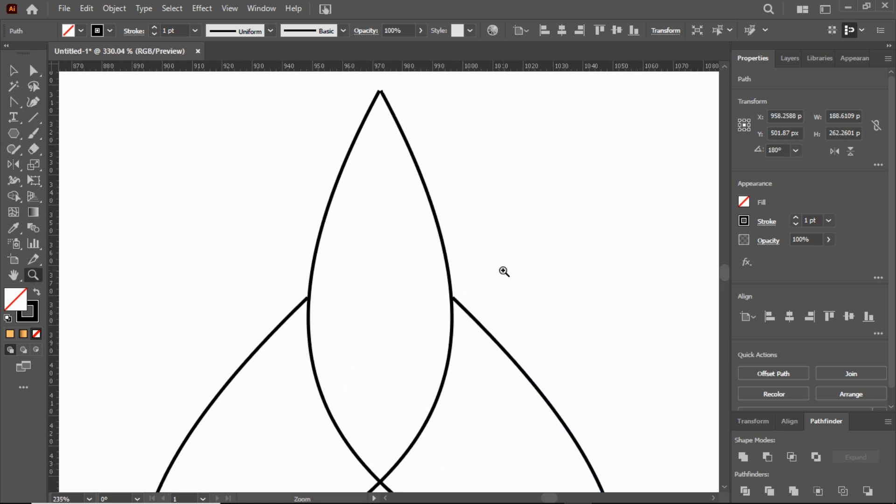
scroll(233, 122, up, 1)
click(16, 69)
click(512, 212)
right_click(12, 101)
click(53, 103)
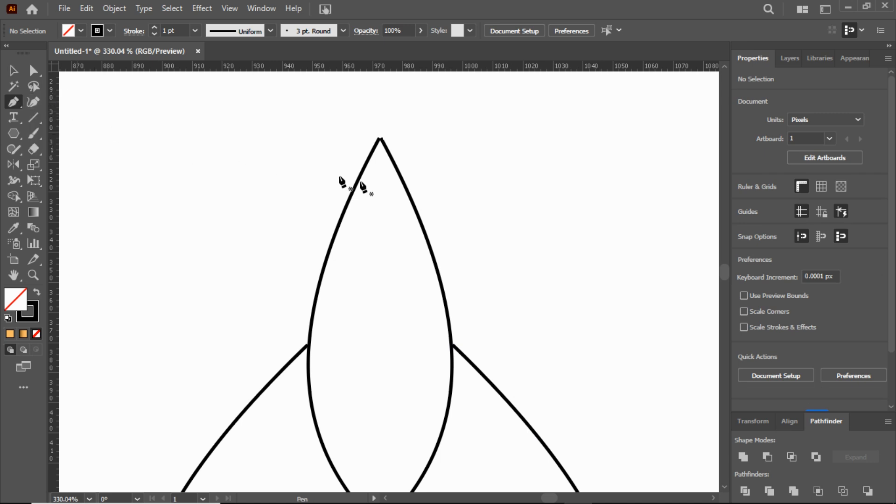
click(453, 346)
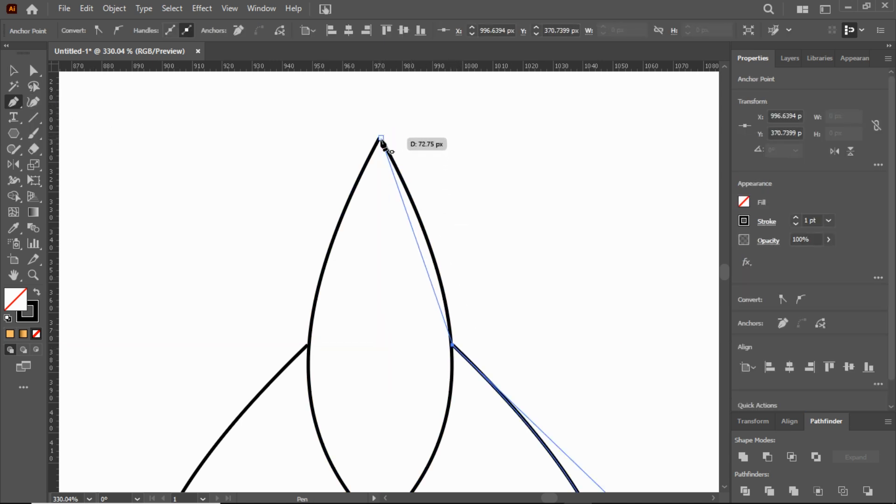
drag(380, 139, 392, 75)
Step: Bend the new tip segment inward with the Anchor Point tool so it curves inside the upper loop
scroll(445, 199, up, 5)
click(33, 73)
click(13, 98)
drag(15, 102, 84, 150)
mouse_move(392, 324)
mouse_down()
mouse_move(396, 350)
mouse_move(389, 313)
mouse_up()
drag(345, 266, 368, 327)
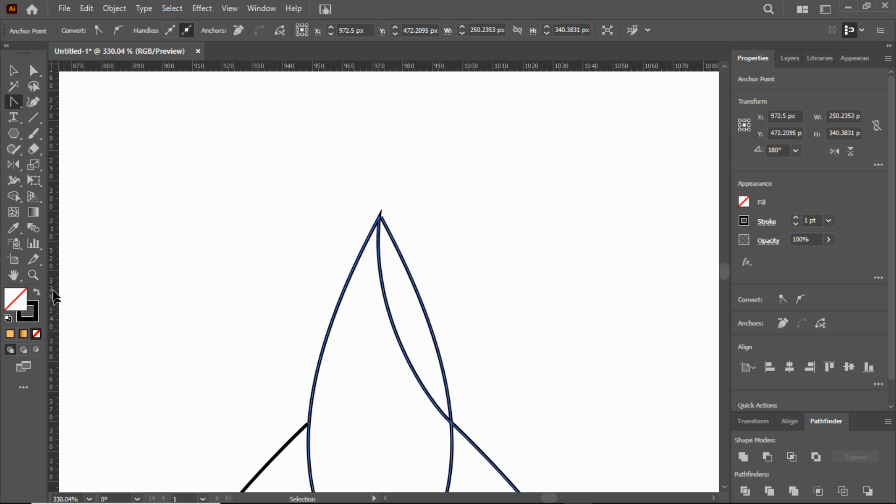
Step: Refine the tip segment's curvature by pulling the handle at its lower anchor further up along the curve
click(34, 275)
drag(396, 381, 320, 366)
drag(443, 318, 516, 364)
click(33, 72)
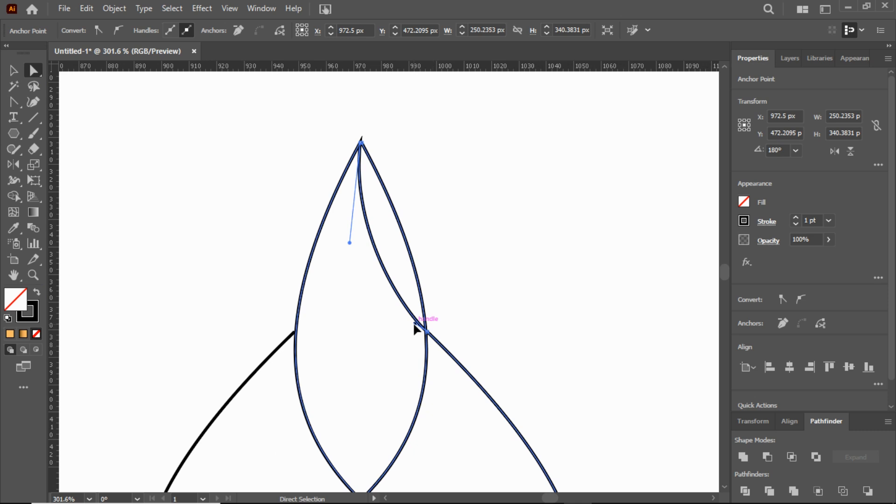
drag(413, 323, 397, 300)
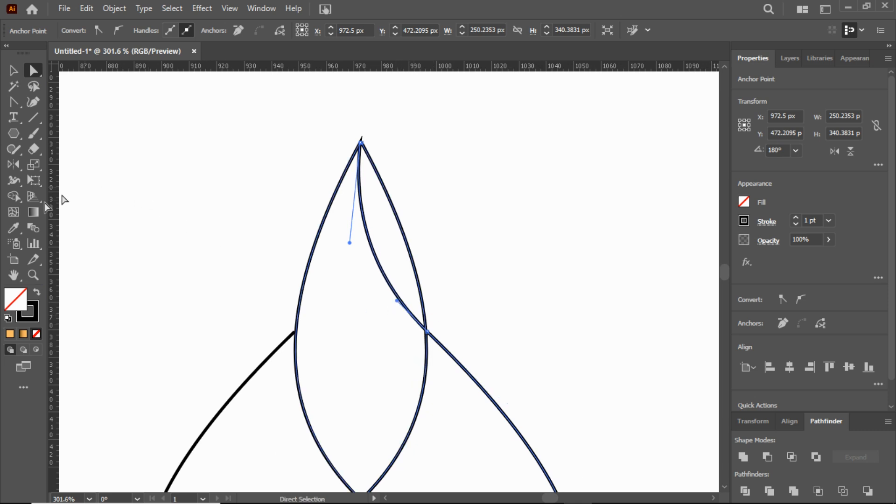
Step: Move the left curve's upper endpoint just inside the loop's outline, to about X 949.5 px, Y 371.5 px
click(34, 276)
drag(424, 327, 289, 314)
scroll(424, 348, down, 3)
drag(358, 167, 574, 275)
click(246, 207)
drag(227, 169, 260, 214)
click(290, 162)
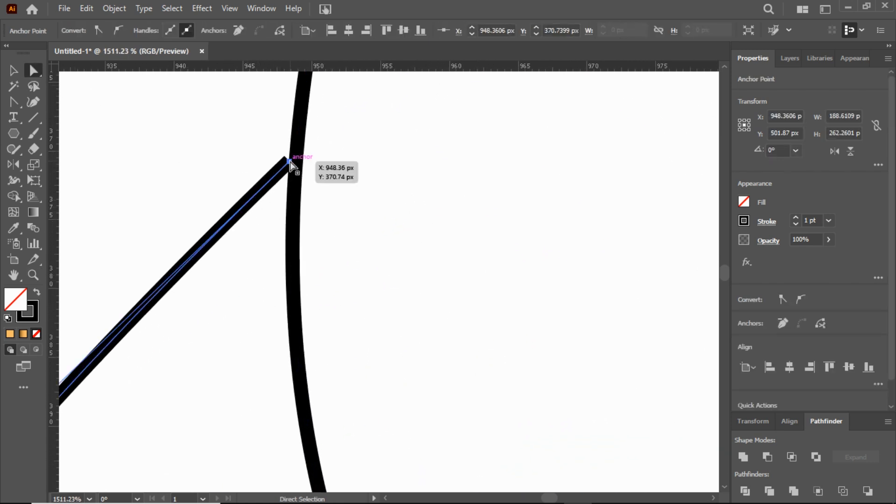
drag(290, 161, 304, 173)
click(33, 275)
drag(467, 299, 319, 314)
drag(556, 337, 464, 265)
drag(443, 310, 406, 326)
scroll(448, 336, down, 8)
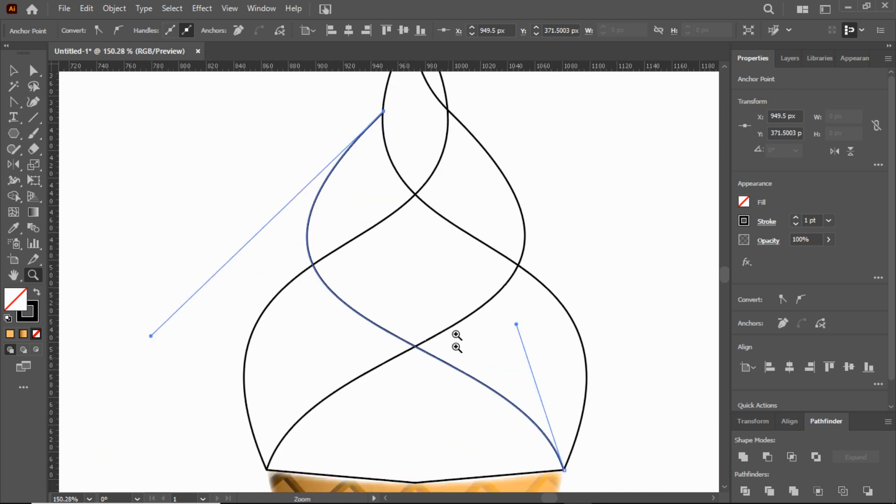
drag(445, 296, 430, 302)
scroll(430, 302, up, 1)
click(15, 71)
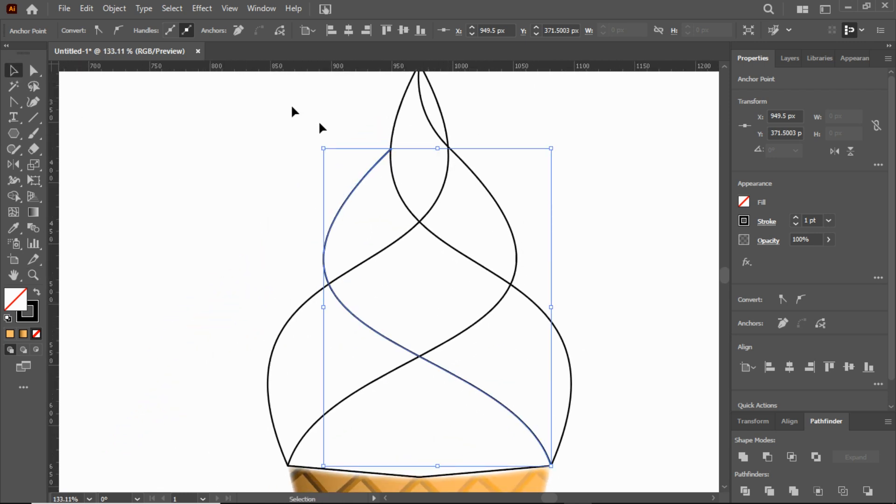
drag(597, 430, 597, 430)
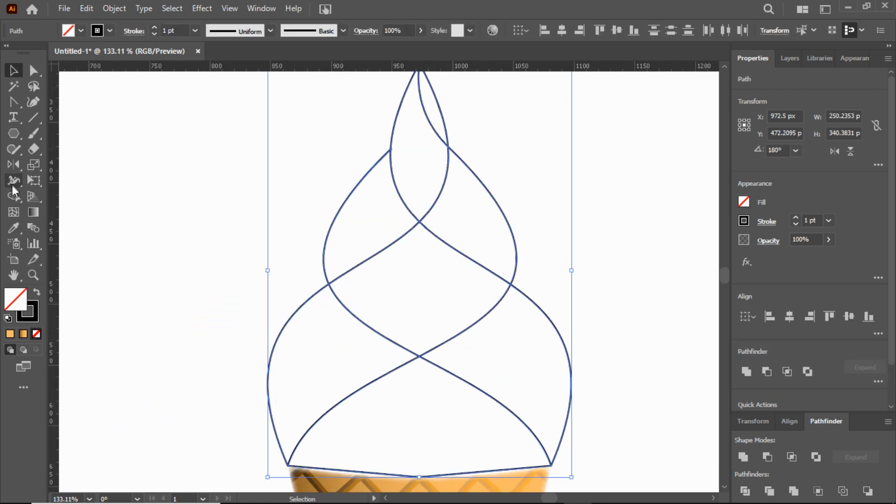
scroll(409, 317, down, 4)
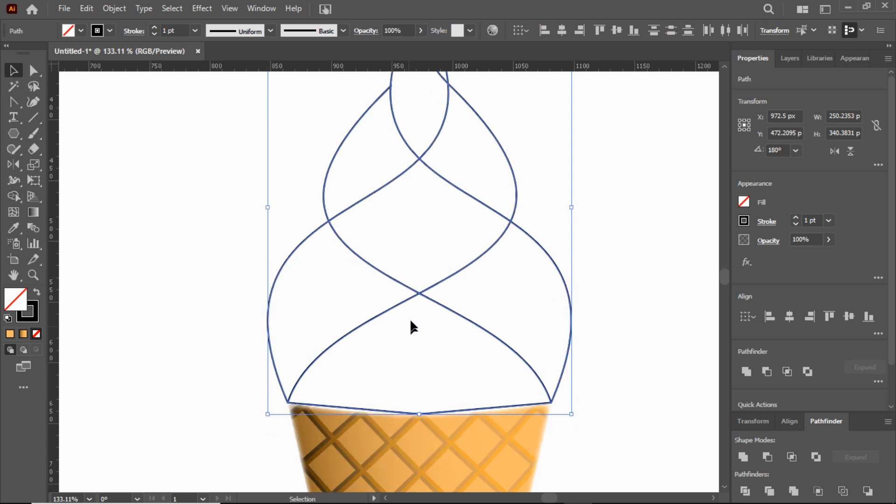
click(197, 317)
Step: Curve both straight bottom edges of the ice cream outline downward to follow the cone's rim
click(14, 101)
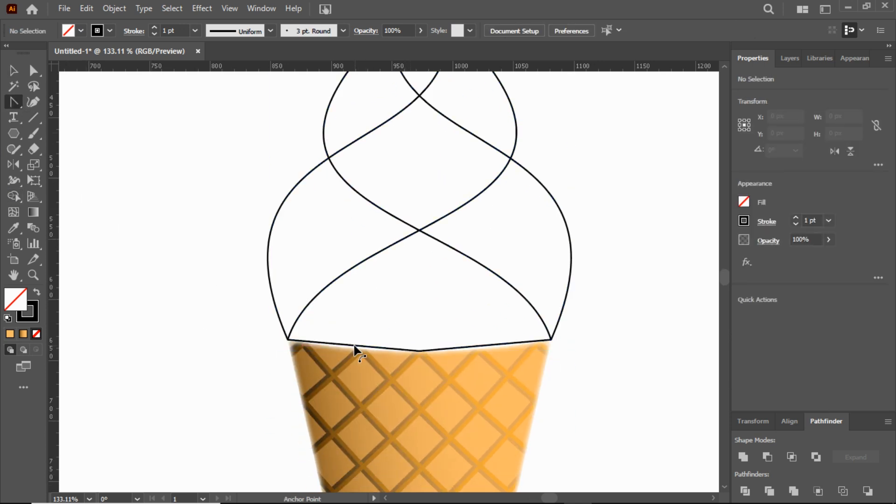
drag(354, 345, 358, 353)
drag(482, 344, 480, 351)
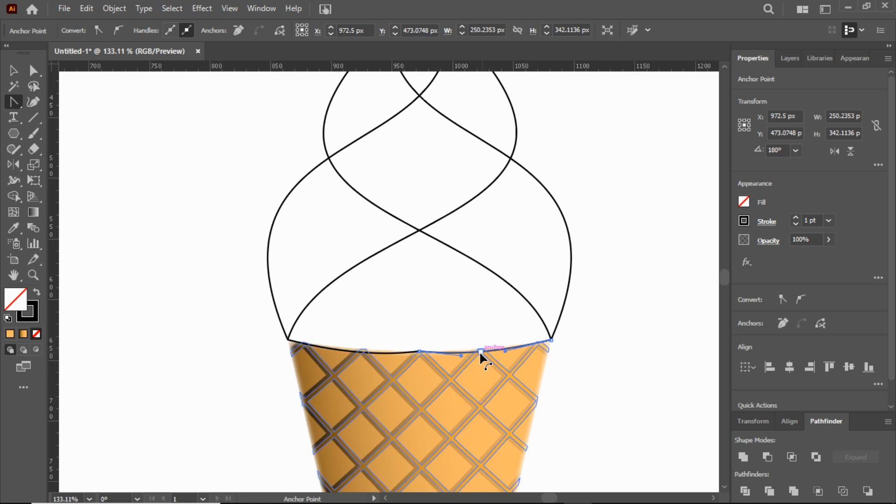
Step: Merge the overlapping regions of the ice cream outlines into lower, middle and upper swirl bands with Shape Builder
click(13, 70)
scroll(219, 155, up, 2)
scroll(220, 159, up, 4)
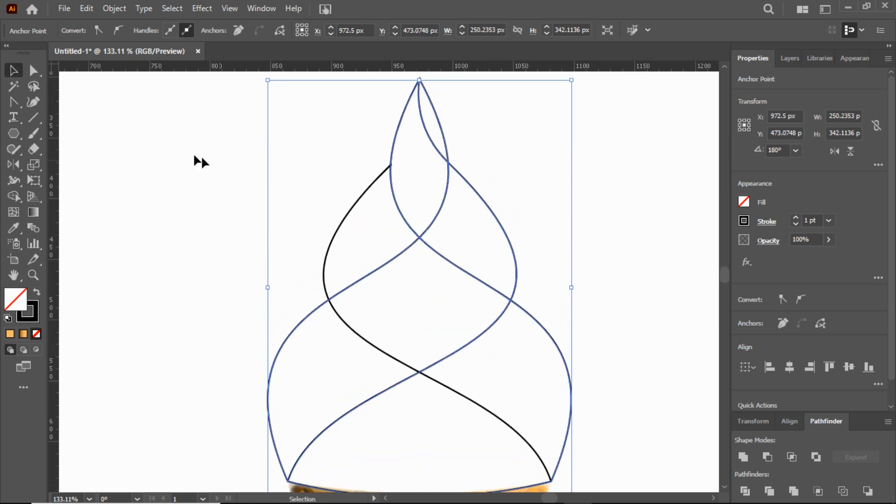
click(13, 196)
drag(412, 441, 336, 370)
mouse_move(542, 383)
mouse_down()
mouse_move(484, 354)
mouse_move(371, 240)
mouse_up()
mouse_move(467, 220)
mouse_down()
mouse_move(432, 186)
mouse_move(432, 138)
mouse_up()
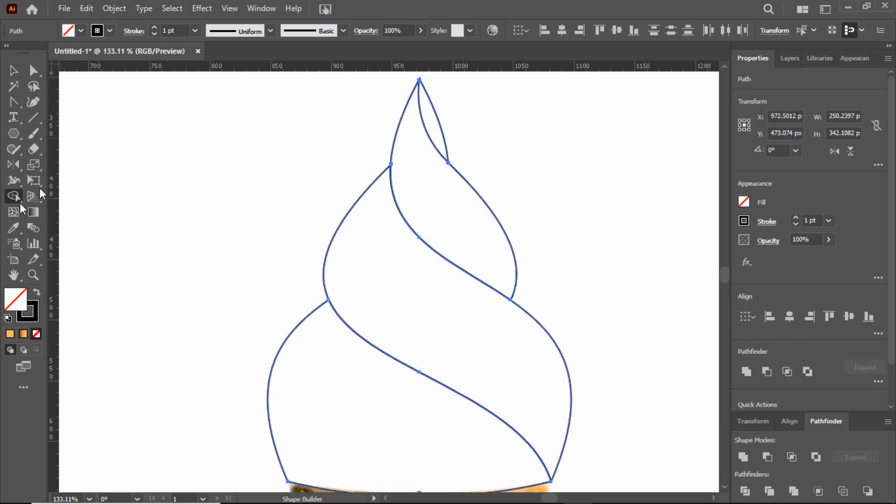
Step: Move the misaligned anchor at the swirl's tip to about X 971.5 px, Y 301.5 px
click(34, 276)
drag(443, 145, 591, 336)
scroll(477, 366, up, 8)
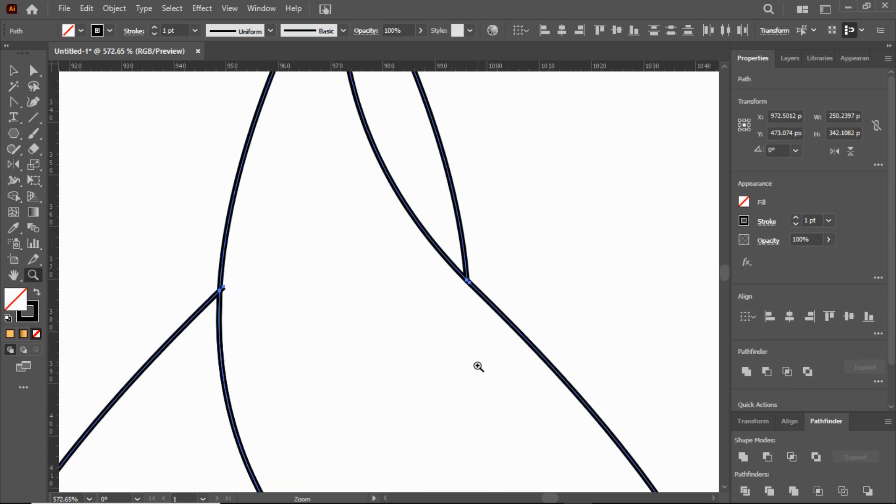
scroll(379, 289, up, 3)
drag(347, 182, 640, 380)
key(a)
mouse_move(338, 158)
mouse_down()
mouse_move(328, 159)
mouse_move(332, 176)
mouse_move(316, 150)
mouse_up()
scroll(462, 356, down, 8)
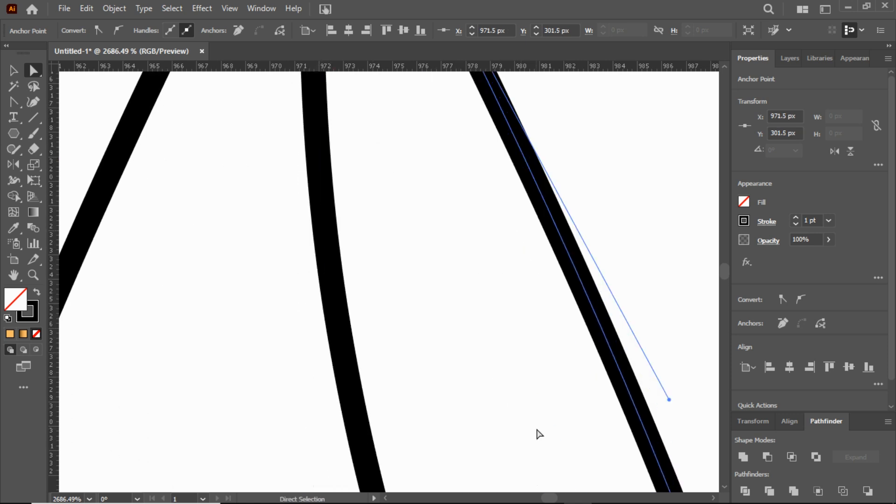
drag(556, 418, 349, 103)
drag(579, 438, 370, 124)
Step: Select the upper swirl band with the narrow sliver at the tip and rebuild the sliver as its own region with Shape Builder
click(33, 276)
drag(395, 343, 368, 379)
scroll(408, 430, down, 5)
drag(447, 349, 330, 369)
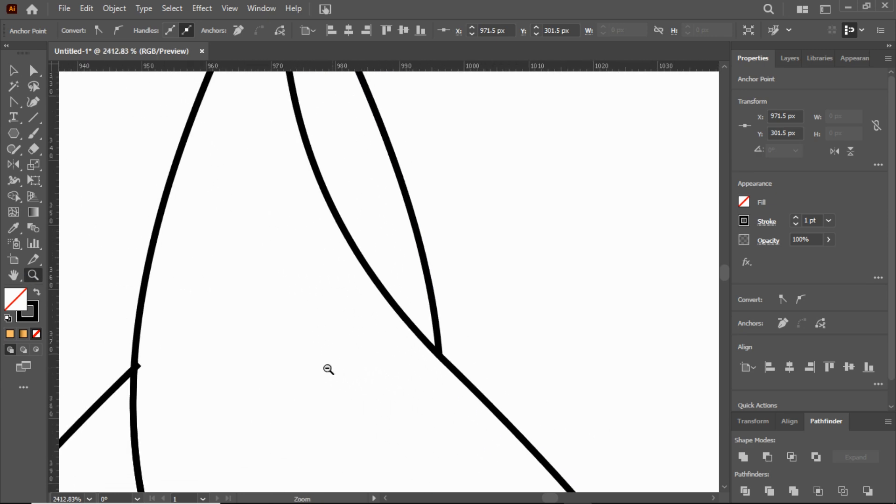
scroll(333, 388, up, 3)
click(19, 71)
mouse_move(132, 104)
mouse_down()
mouse_move(386, 279)
mouse_move(424, 329)
mouse_up()
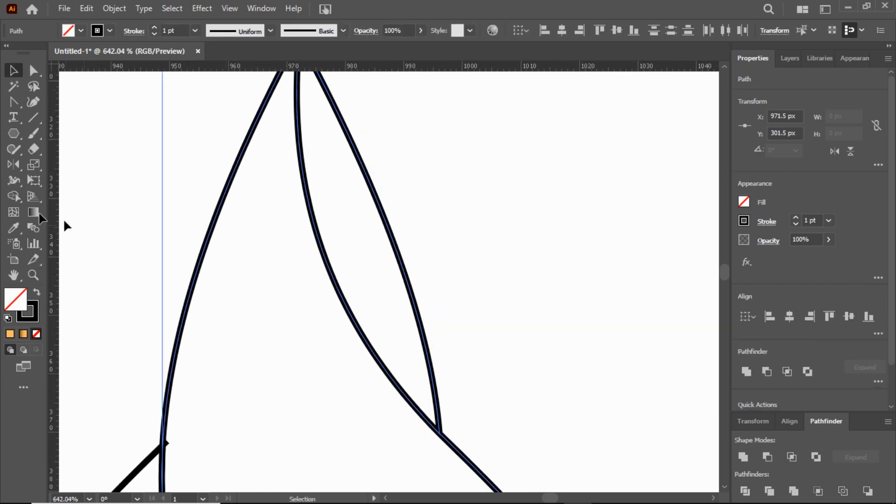
click(14, 196)
click(382, 332)
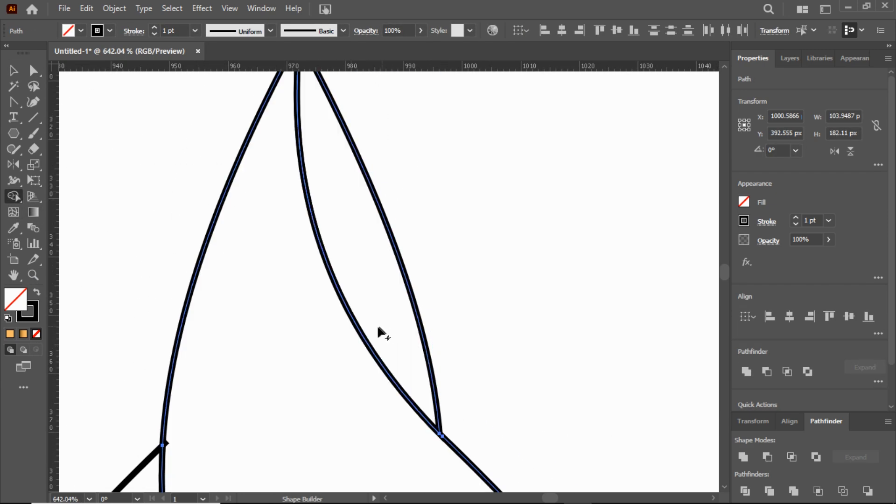
click(33, 275)
drag(332, 357, 340, 376)
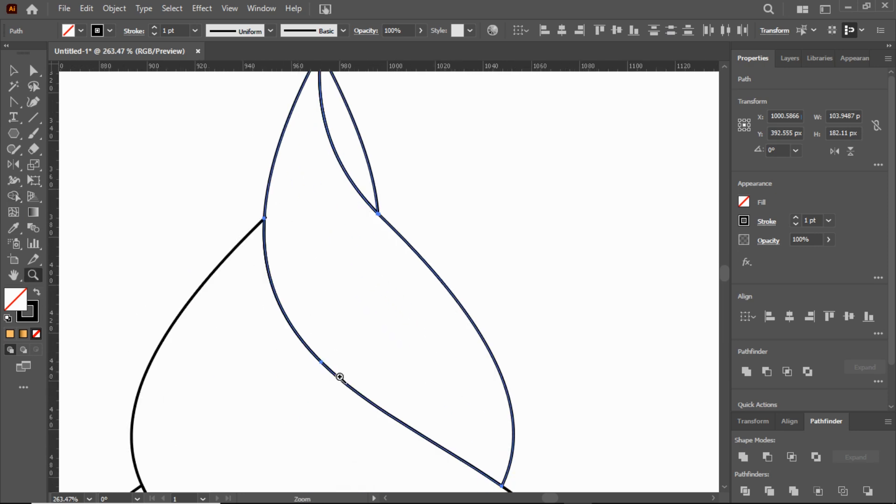
double_click(12, 282)
click(13, 71)
click(488, 250)
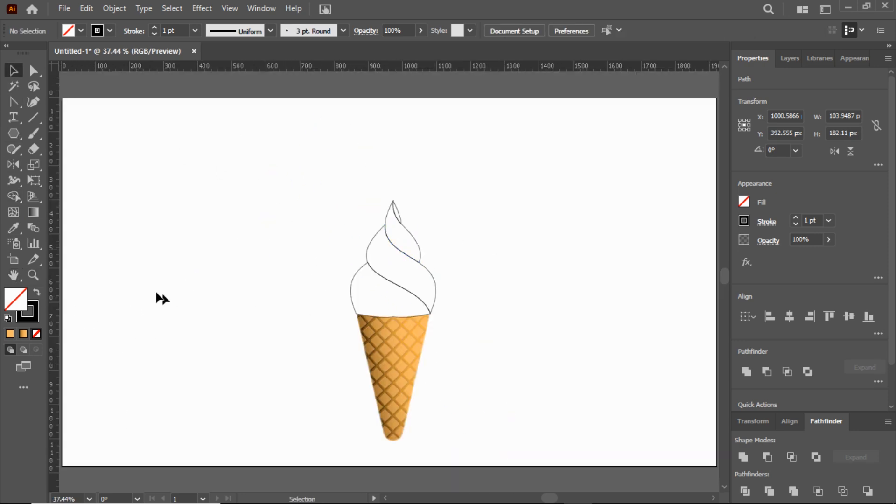
Step: Select all the ice cream swirl paths and set their stroke corners to Round Join
key(z)
drag(471, 287, 582, 337)
scroll(426, 305, up, 2)
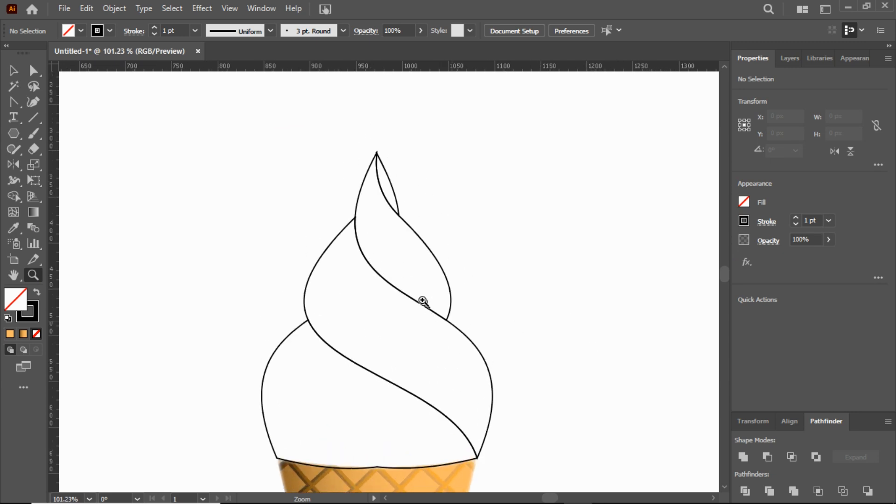
drag(424, 305, 459, 318)
key(v)
drag(219, 131, 508, 448)
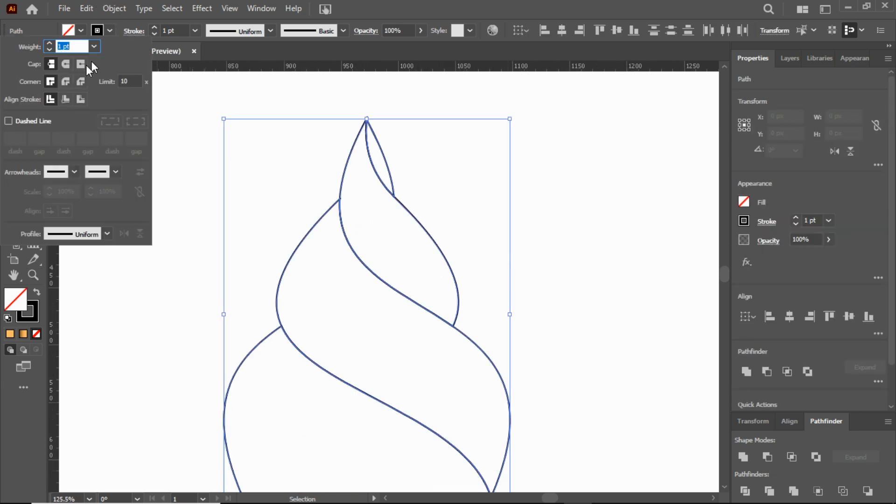
click(68, 78)
click(193, 92)
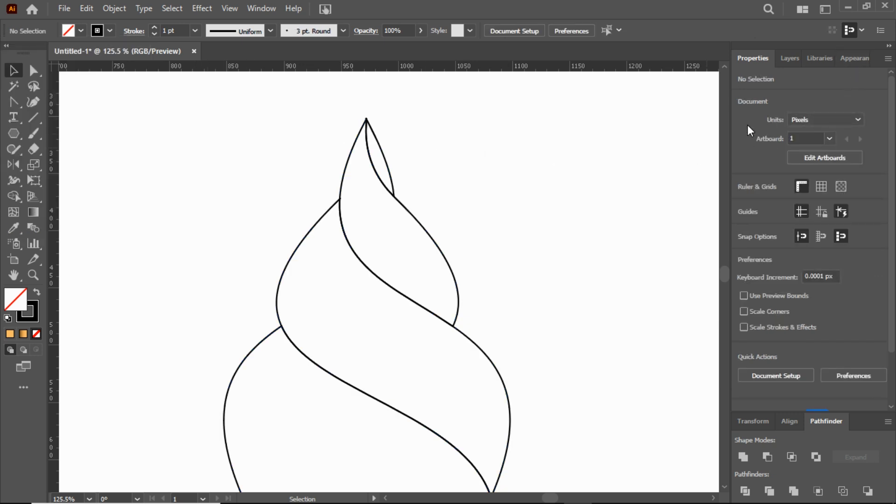
Step: List the individual paths contained in Layer 1
scroll(647, 127, down, 2)
click(783, 58)
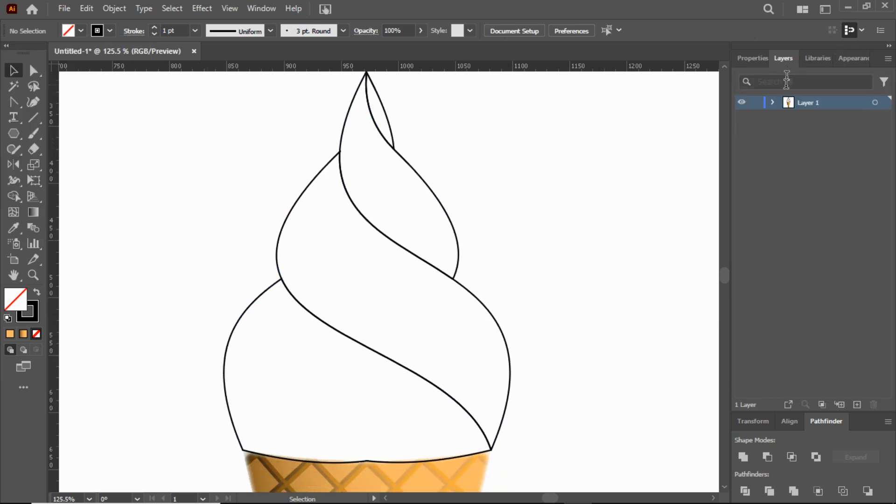
click(774, 102)
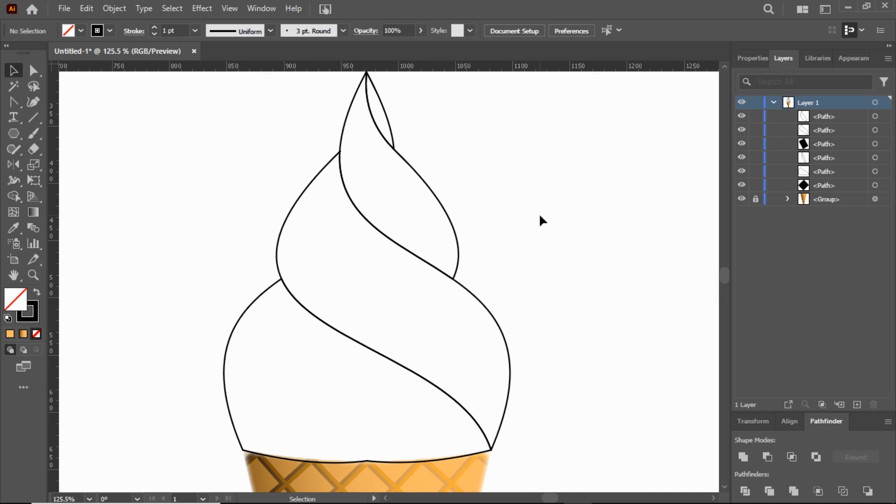
Step: Set the Warp tool's brush width and height both to 20
drag(14, 179, 42, 195)
double_click(15, 185)
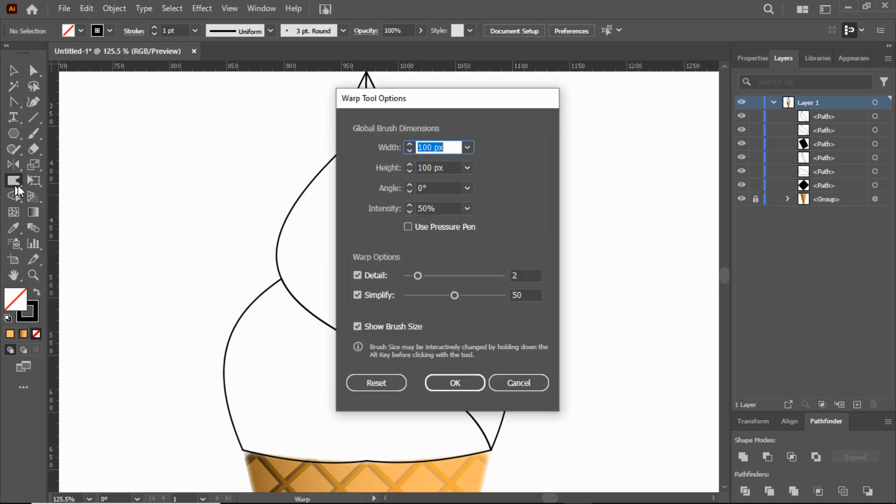
click(467, 147)
click(483, 190)
click(467, 168)
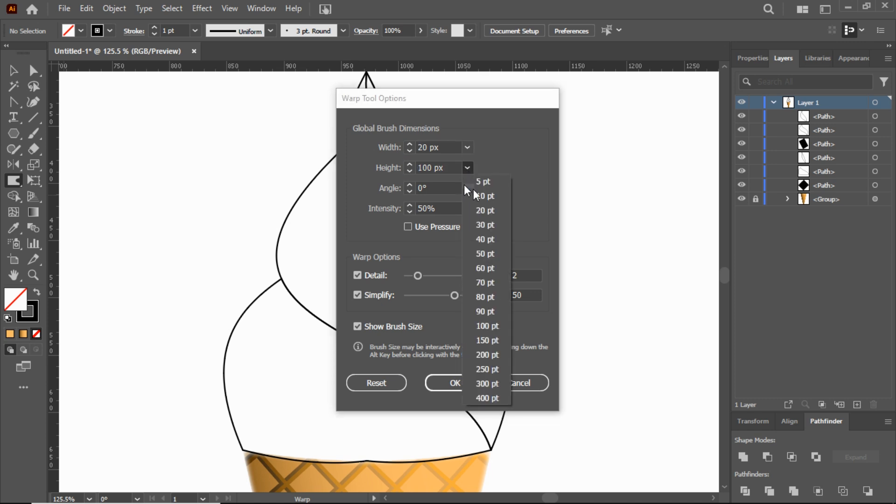
click(485, 210)
click(453, 383)
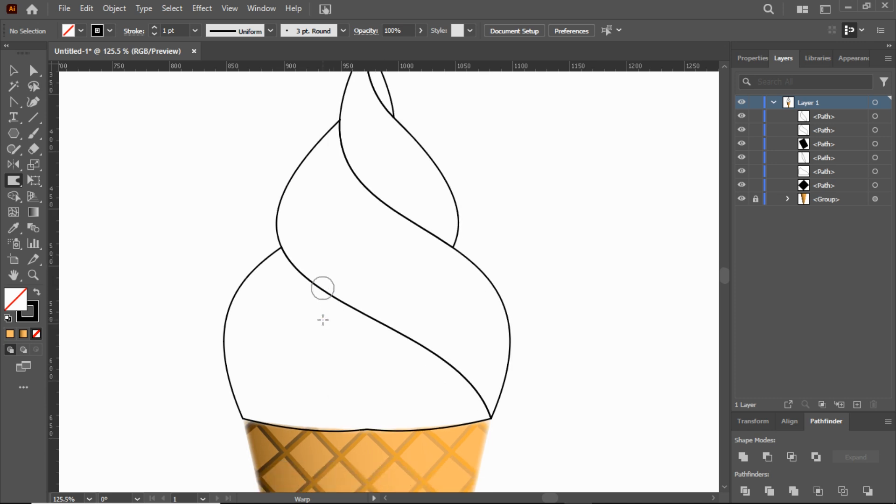
Step: Warp the outer left edge of the lowest ice cream band into an uneven, wavy outline
scroll(323, 320, down, 3)
click(33, 275)
drag(313, 317, 356, 330)
click(14, 180)
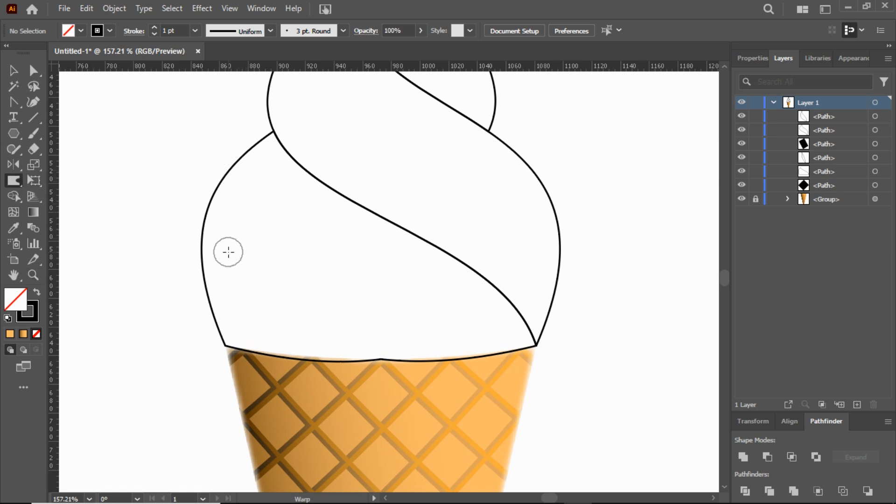
mouse_move(228, 331)
mouse_down()
mouse_move(229, 343)
mouse_move(196, 268)
mouse_move(214, 334)
mouse_up()
drag(220, 198, 209, 202)
drag(249, 149, 243, 142)
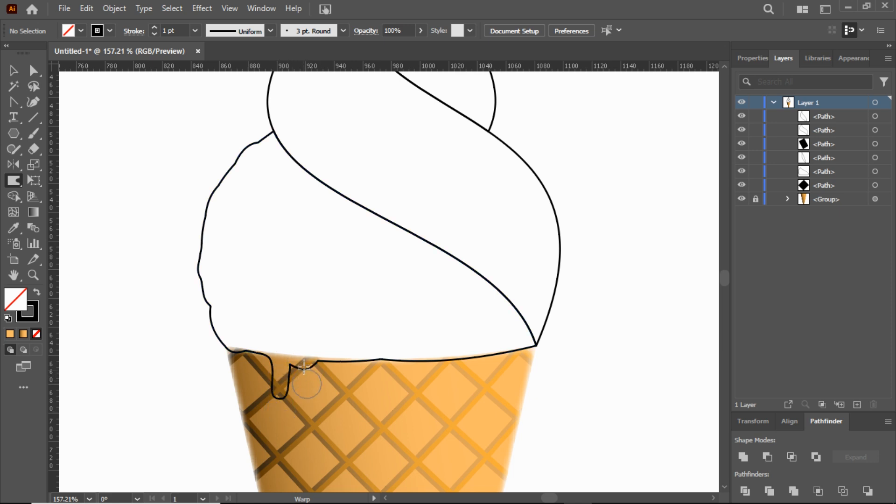
Step: Warp the bottom edge of the lowest band into small melting drips over the cone, with one long drip near the right side
drag(380, 361, 382, 372)
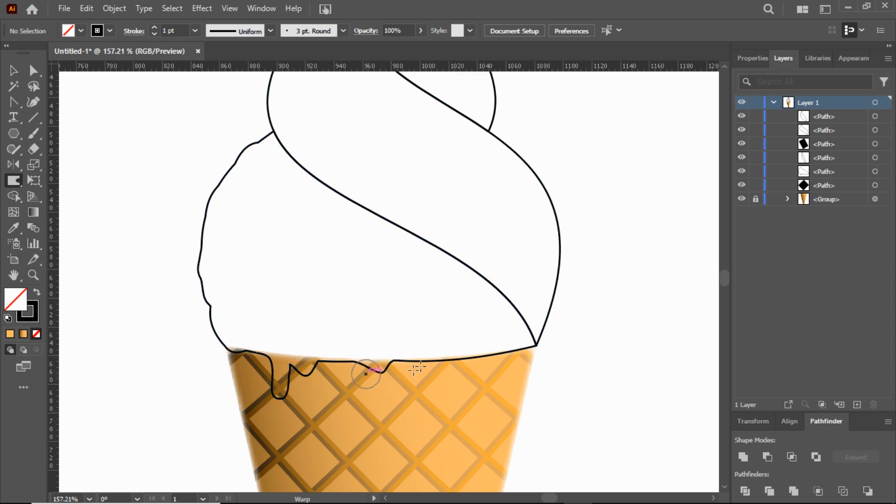
drag(474, 358, 485, 379)
drag(507, 353, 517, 388)
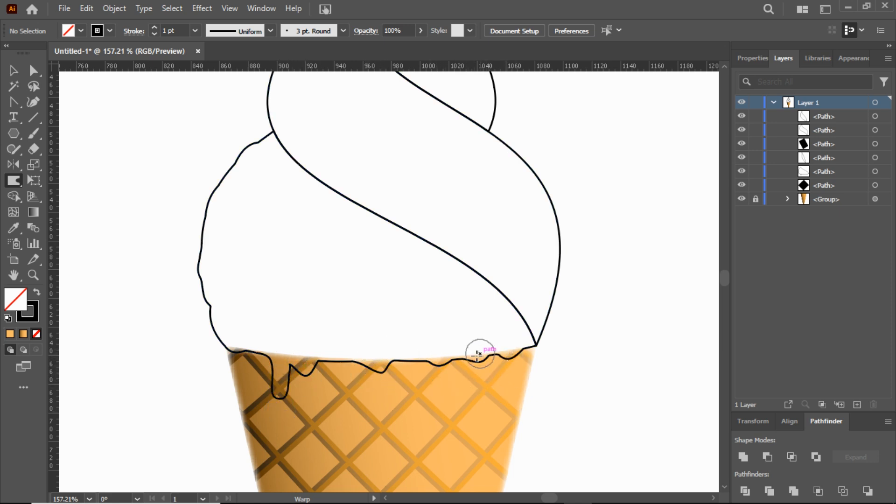
mouse_move(463, 402)
mouse_down()
mouse_move(467, 427)
mouse_move(457, 415)
mouse_move(451, 432)
mouse_move(474, 422)
mouse_move(463, 432)
mouse_move(449, 403)
mouse_up()
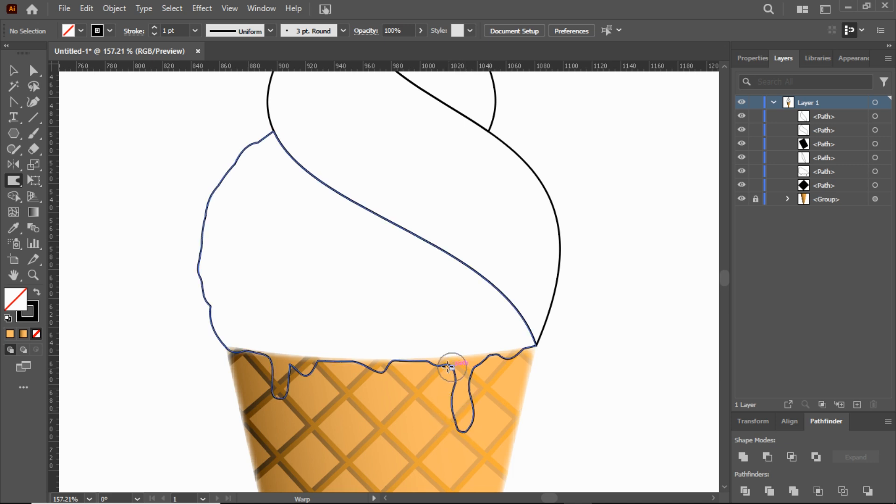
drag(435, 364, 434, 377)
Step: Warp the diagonal boundary between the lowest and middle ice cream bands into a wavy line
scroll(560, 360, up, 4)
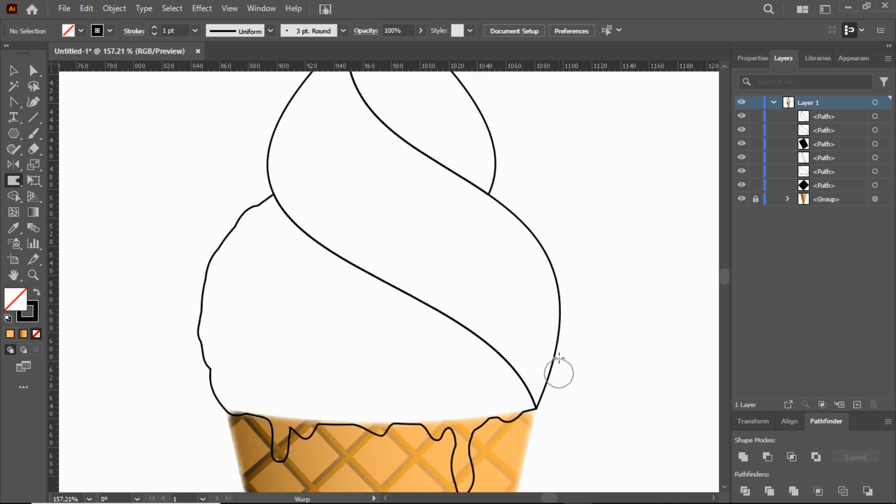
drag(285, 252, 290, 256)
mouse_move(333, 290)
mouse_down()
mouse_move(343, 306)
mouse_move(420, 322)
mouse_move(493, 380)
mouse_up()
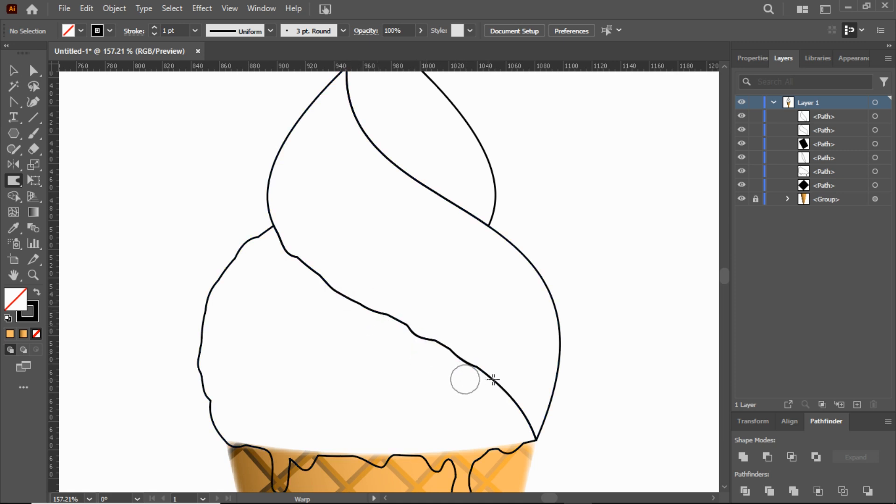
mouse_move(497, 410)
mouse_down()
mouse_move(524, 427)
mouse_move(515, 399)
mouse_move(545, 414)
mouse_move(535, 434)
mouse_up()
Step: Warp the middle band's right outline and its diagonal boundary with the upper band into irregular waves
mouse_move(544, 283)
mouse_down()
mouse_move(575, 334)
mouse_move(570, 347)
mouse_up()
drag(517, 245, 523, 244)
mouse_move(470, 216)
mouse_down()
mouse_move(454, 188)
mouse_move(436, 196)
mouse_up()
drag(391, 157, 379, 154)
drag(357, 113, 350, 114)
Step: Warp the left outlines of the upper and middle ice cream bands into uneven, wavy edges
scroll(354, 115, up, 5)
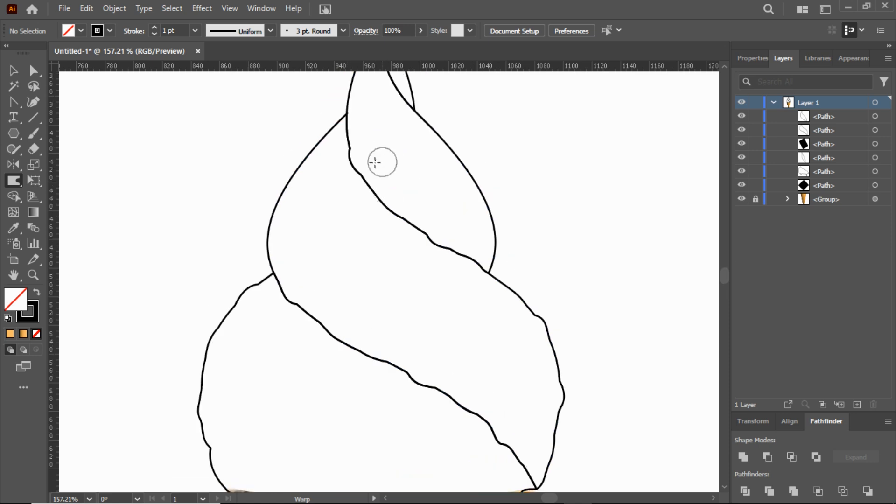
drag(350, 239, 344, 245)
drag(356, 190, 348, 195)
drag(366, 160, 355, 162)
drag(359, 175, 352, 178)
drag(332, 238, 323, 238)
mouse_move(296, 280)
mouse_down()
mouse_move(289, 304)
mouse_move(266, 321)
mouse_up()
drag(268, 357, 263, 360)
Step: Warp the edges of the sliver at the tip and the right outline of the upper band into waves
drag(386, 161, 380, 172)
drag(383, 140, 378, 142)
mouse_move(401, 205)
mouse_down()
mouse_move(418, 240)
mouse_move(411, 217)
mouse_move(413, 230)
mouse_move(460, 286)
mouse_up()
drag(489, 312, 487, 326)
drag(490, 365, 496, 373)
mouse_move(392, 134)
mouse_down()
mouse_move(410, 204)
mouse_move(409, 189)
mouse_up()
Step: Select the lowest ice cream band and fill it with the current linear gradient
drag(383, 336, 330, 330)
scroll(437, 307, down, 3)
mouse_move(430, 306)
mouse_down()
mouse_move(386, 307)
mouse_move(402, 313)
mouse_up()
key(v)
scroll(285, 181, up, 2)
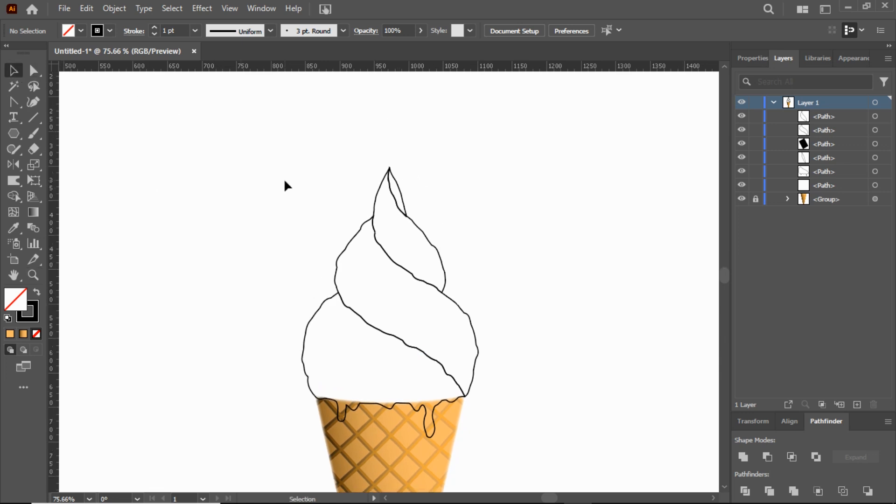
scroll(286, 187, up, 1)
click(316, 349)
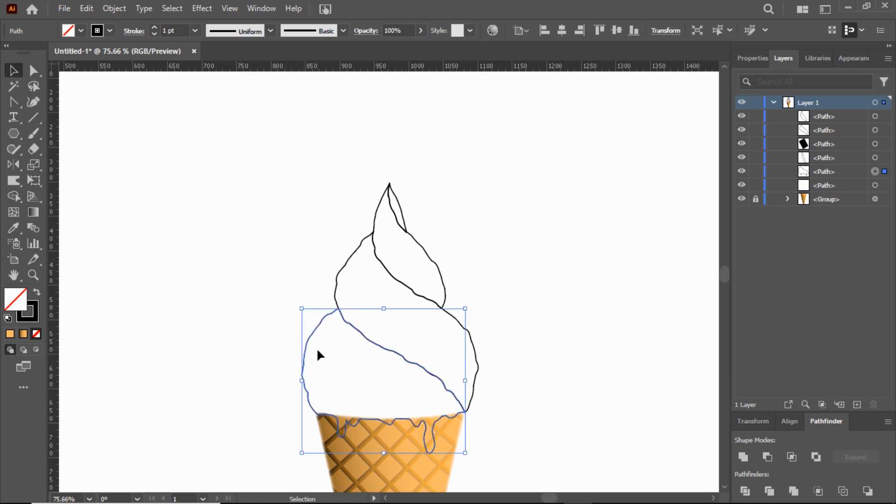
scroll(316, 349, down, 3)
click(33, 280)
drag(350, 335, 458, 373)
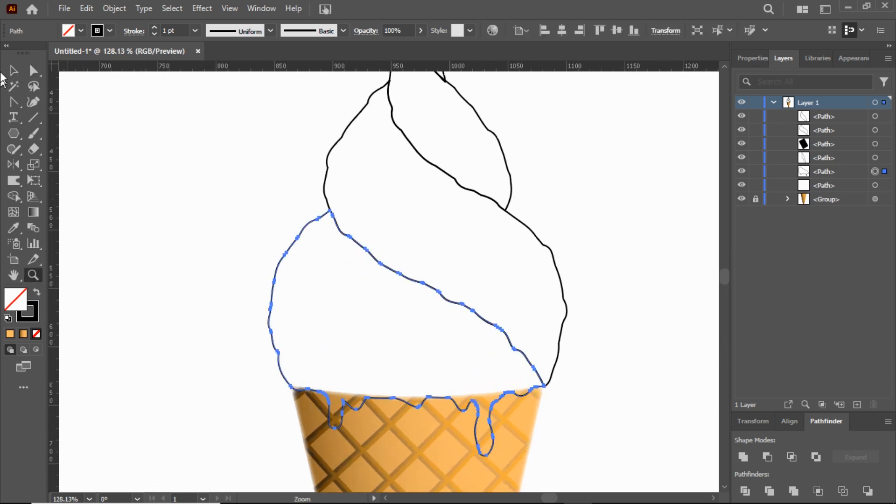
click(14, 74)
click(33, 212)
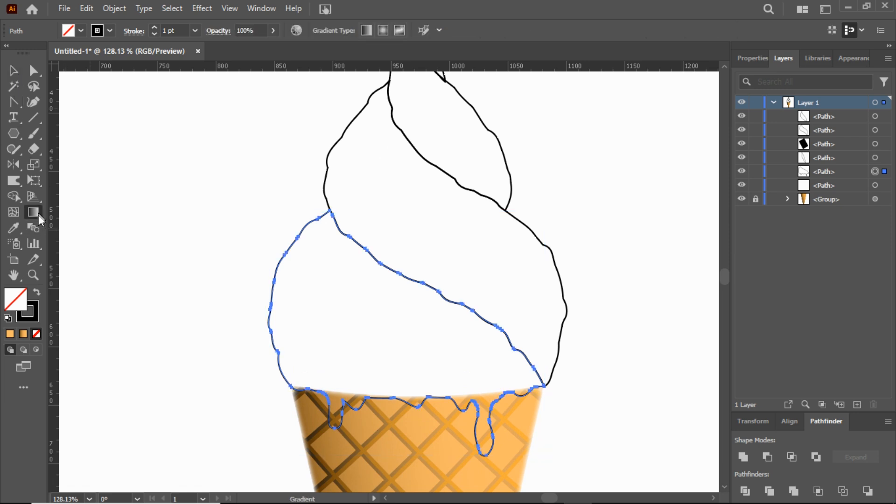
click(23, 333)
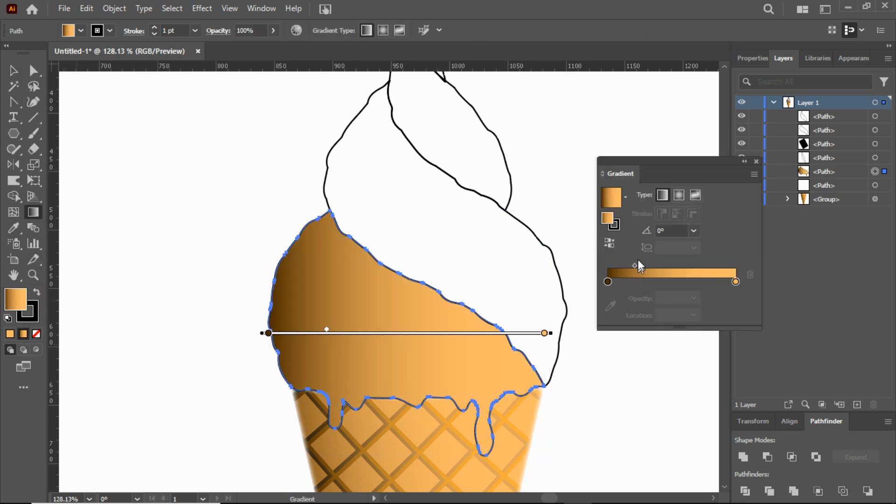
Step: Set the end colour stop of the lowest band's gradient to the magenta swatch
click(736, 282)
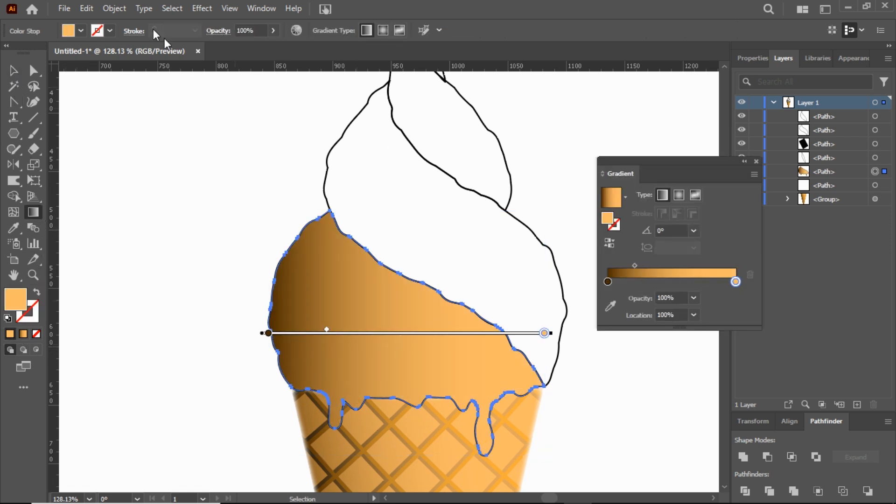
click(81, 30)
click(92, 53)
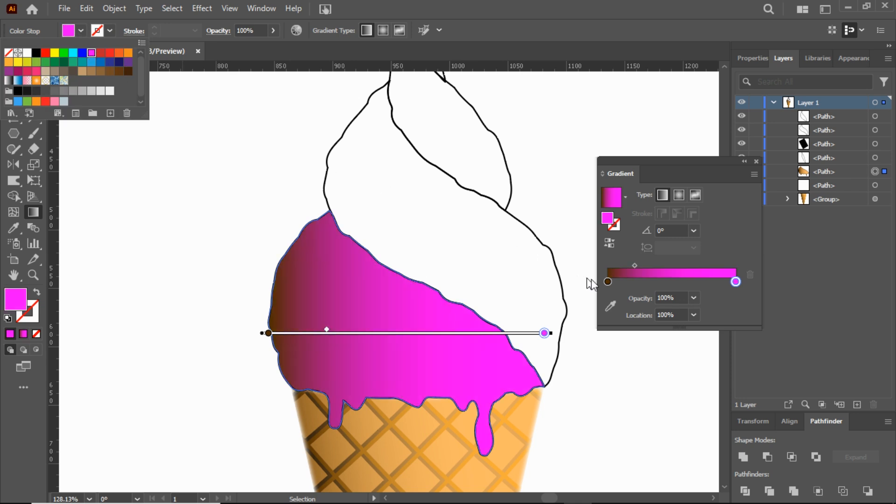
Step: Set the start colour stop of the lowest band's gradient to dark purple 4F0051, a darker shade of the magenta swatch
click(609, 281)
click(608, 281)
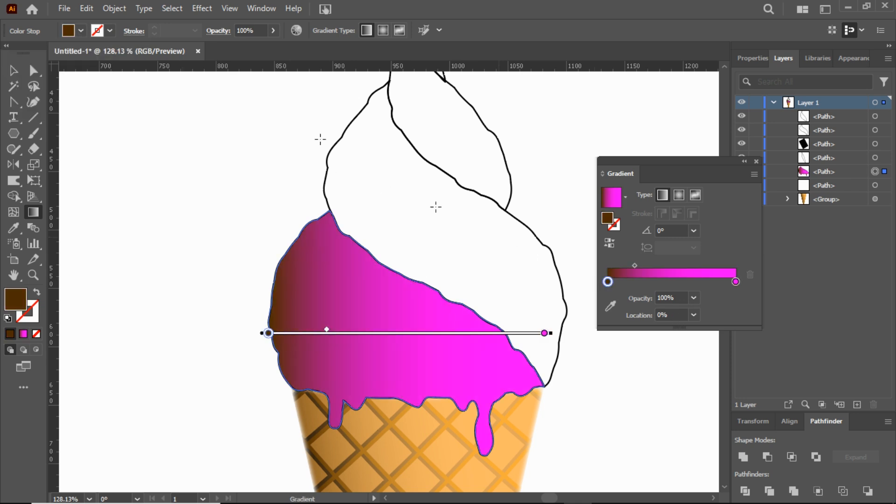
click(81, 33)
click(91, 53)
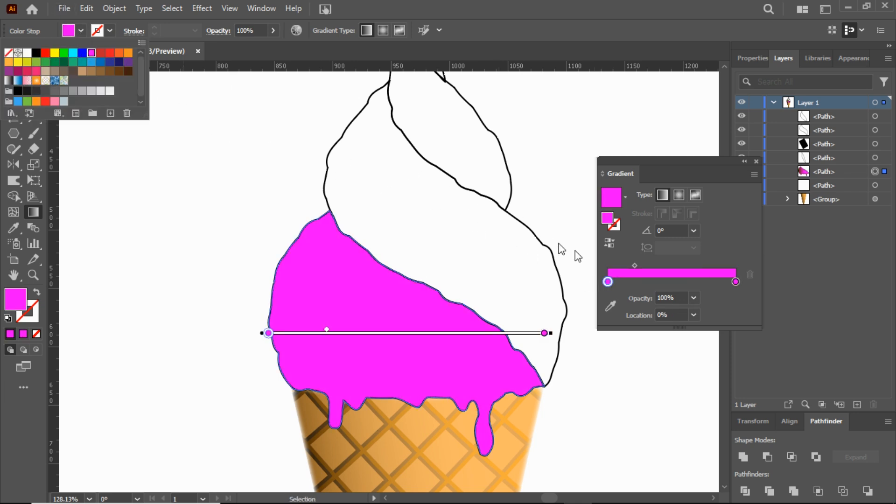
click(607, 282)
double_click(606, 220)
drag(715, 187, 756, 206)
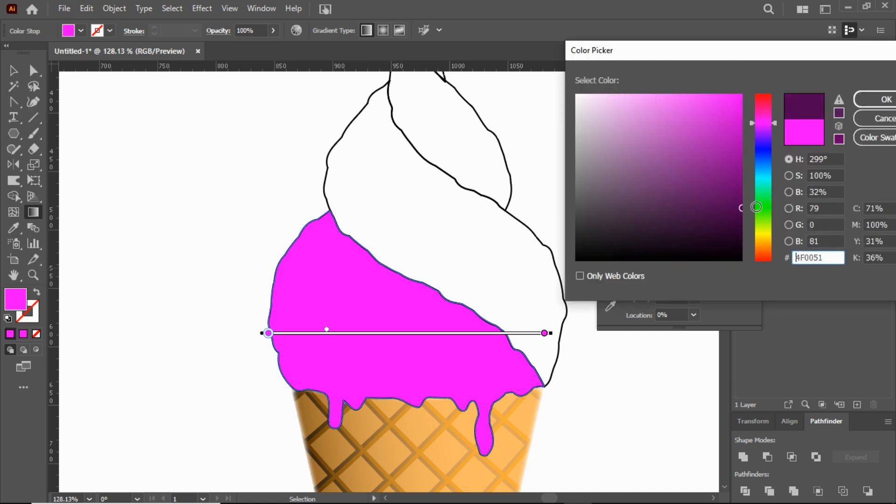
click(868, 103)
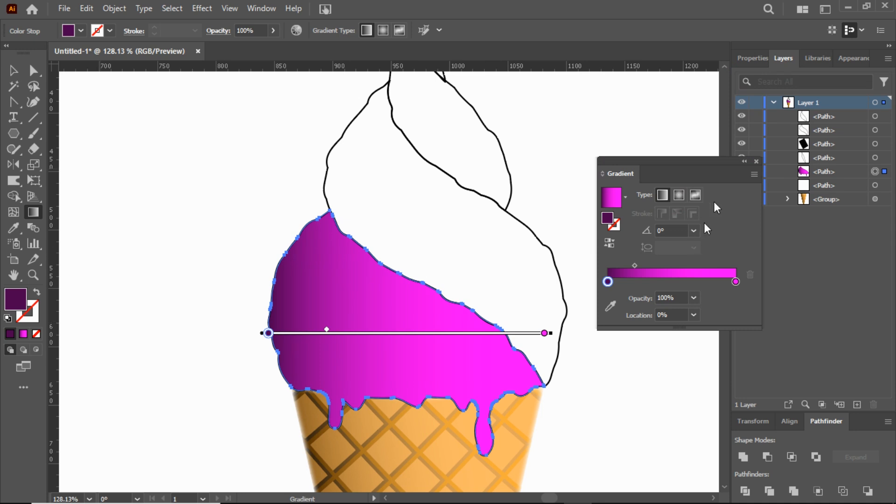
Step: Copy the magenta gradient from the lowest band onto the upper ice cream band with the Eyedropper
click(13, 71)
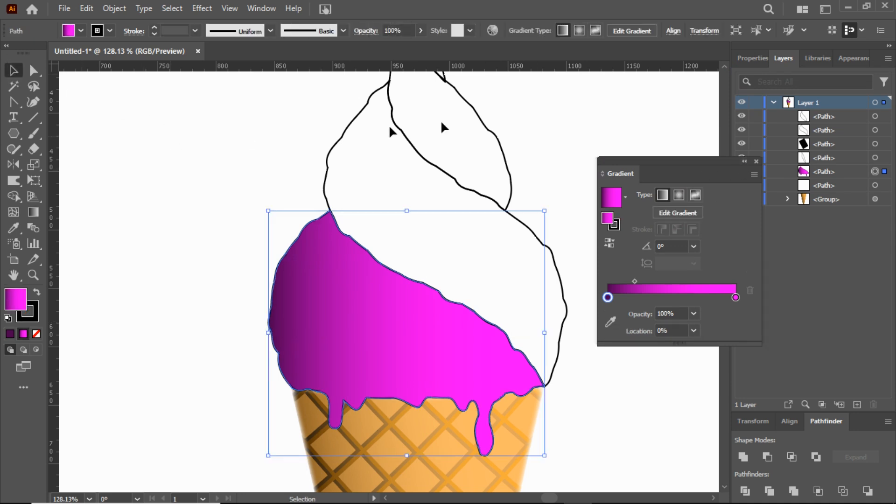
click(507, 114)
click(496, 132)
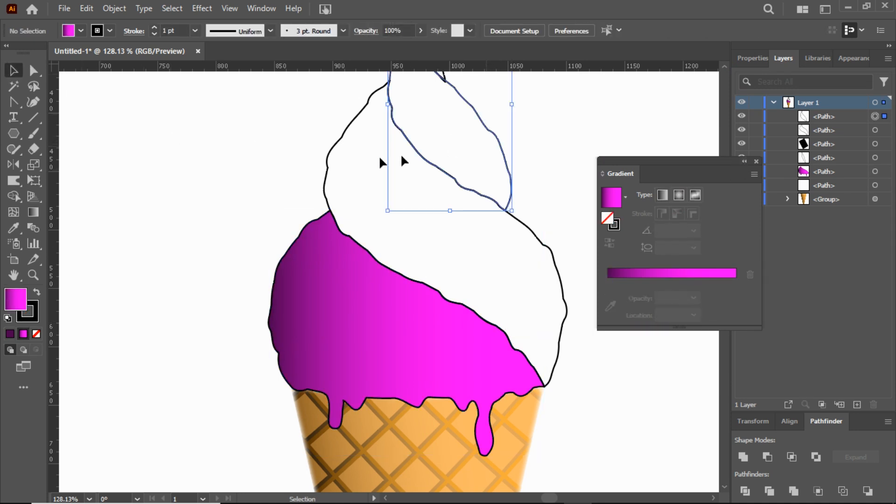
click(13, 228)
click(304, 282)
Step: Fill the middle ice cream band with the linear gradient and set its end colour stop to the green swatch
click(13, 71)
drag(260, 121, 346, 173)
click(33, 212)
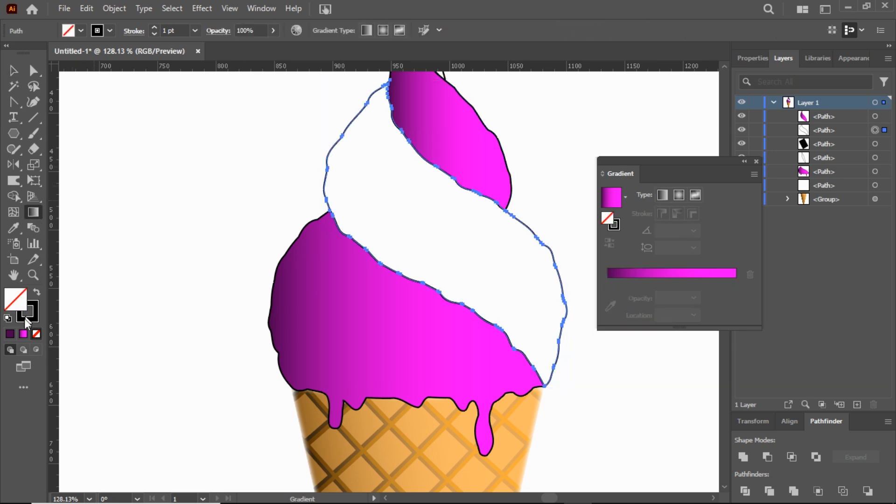
click(24, 334)
click(736, 282)
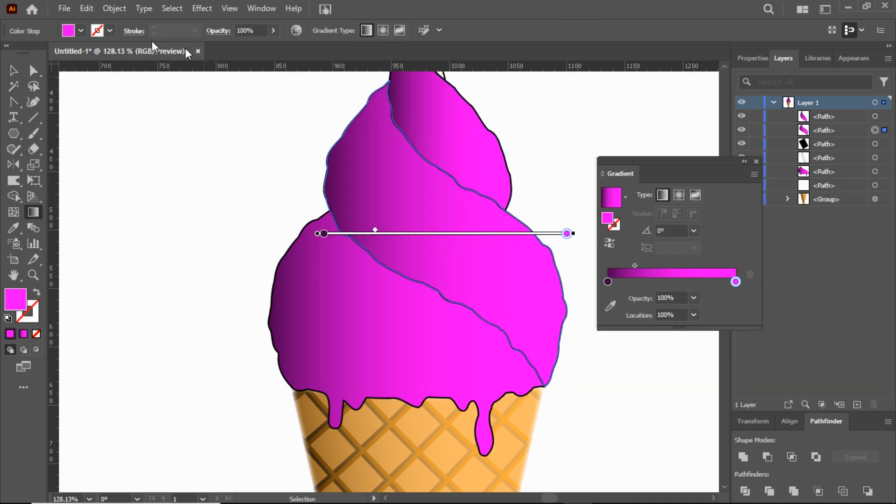
click(80, 31)
click(64, 57)
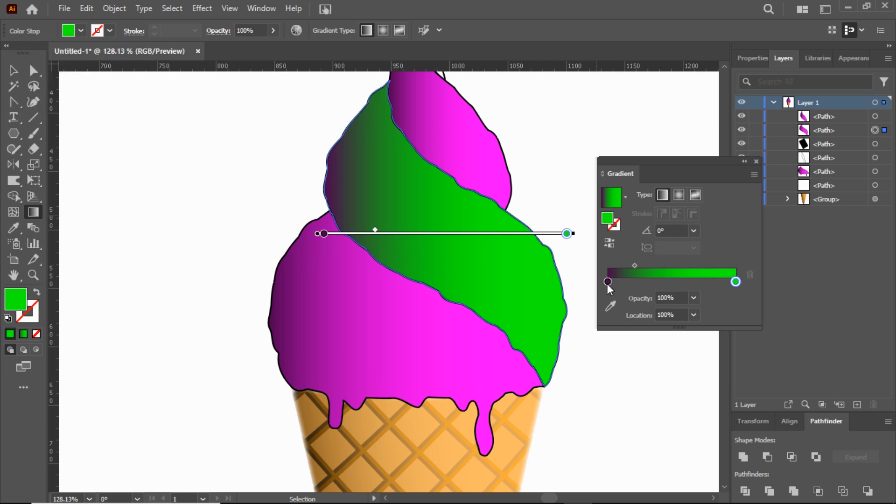
Step: Set the start colour stop of the middle band's gradient to a dark shade of the green swatch
click(608, 281)
click(80, 31)
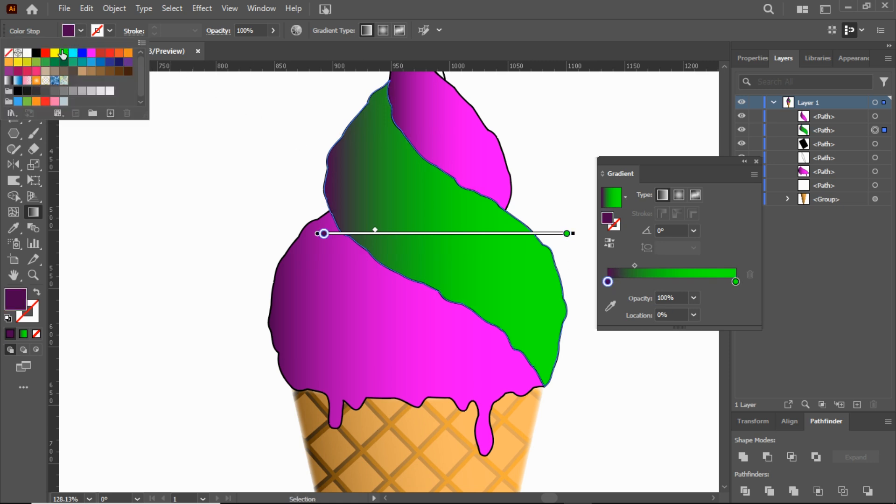
click(64, 53)
double_click(608, 219)
drag(719, 187, 749, 208)
click(881, 99)
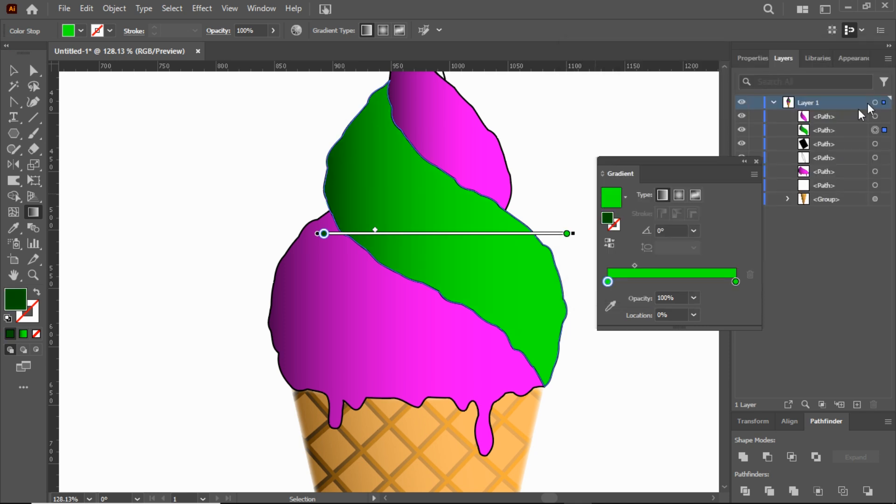
Step: Fill the narrow sliver at the swirl's tip with the solid green swatch
scroll(586, 175, up, 3)
click(14, 70)
drag(460, 153, 423, 170)
click(80, 31)
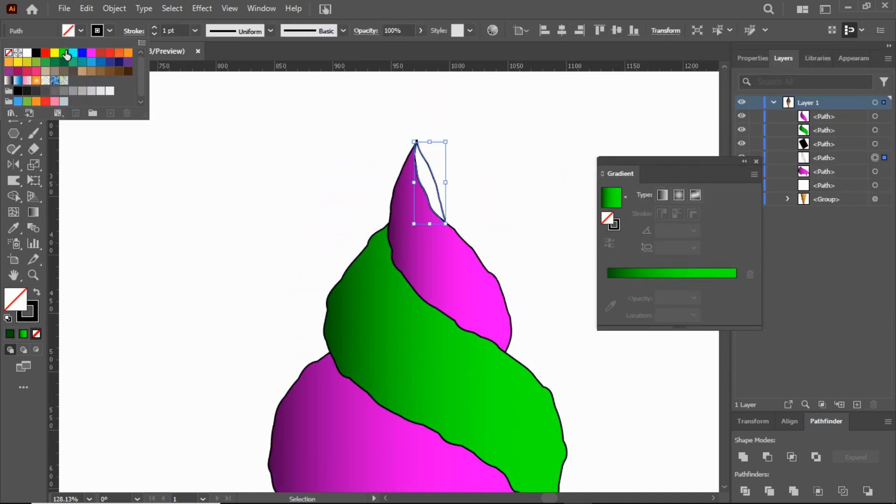
click(64, 50)
click(271, 168)
Step: Select all the ice cream swirl paths and set their stroke to None
scroll(289, 189, down, 2)
key(z)
drag(438, 298, 379, 323)
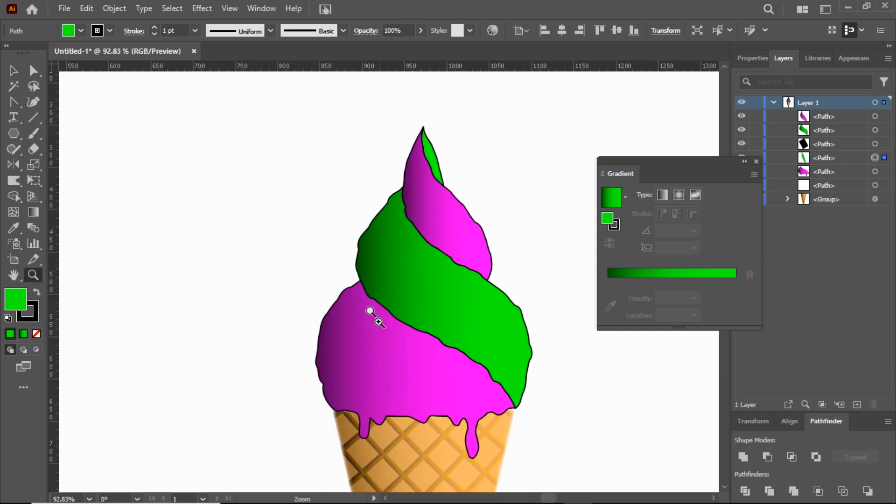
scroll(333, 262, up, 2)
key(v)
drag(285, 136, 492, 396)
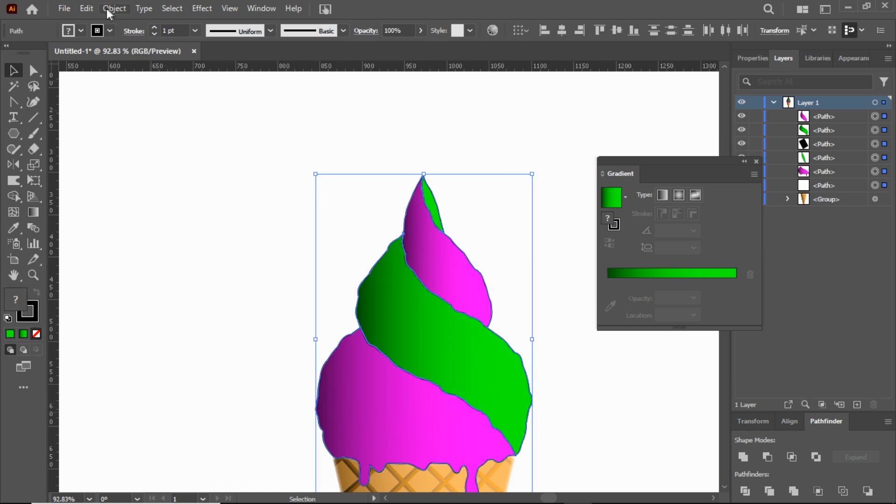
click(112, 31)
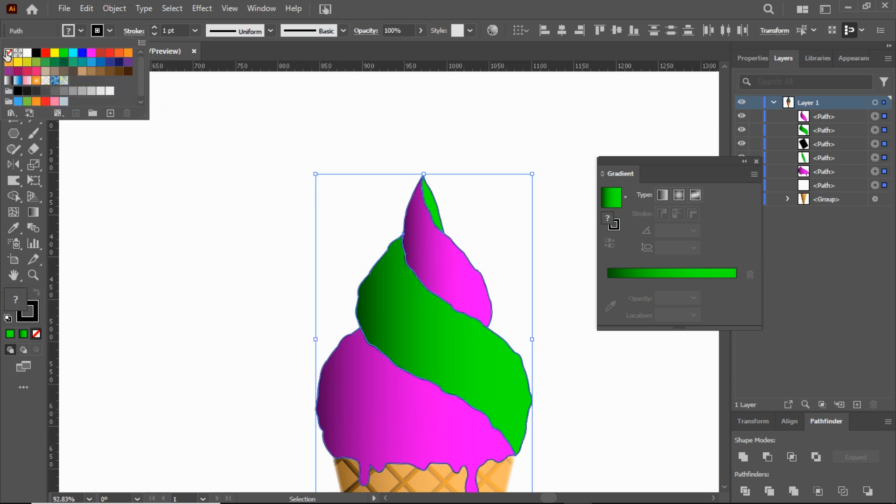
click(9, 53)
click(248, 132)
Step: Select all the ice cream swirl paths and cut them from Layer 1
click(34, 275)
drag(428, 293, 458, 313)
scroll(458, 310, down, 3)
mouse_move(456, 281)
mouse_down()
mouse_move(480, 314)
mouse_move(459, 297)
mouse_up()
click(15, 71)
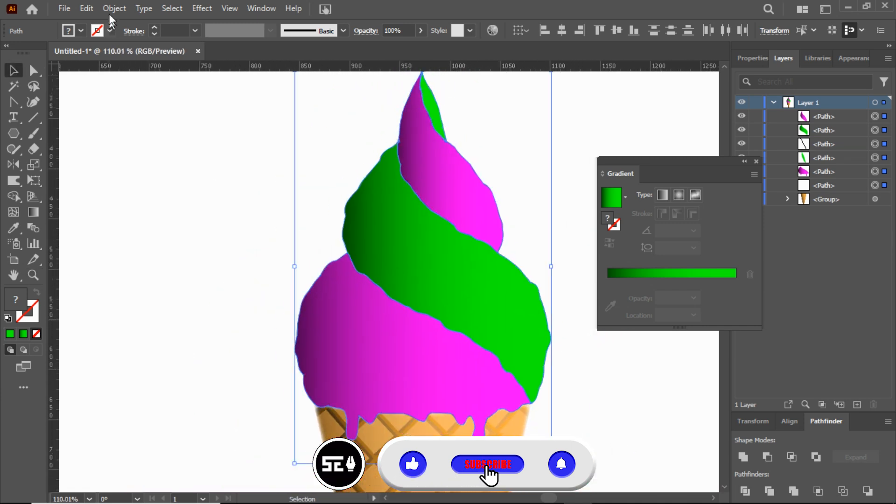
click(86, 8)
click(109, 56)
key(a)
drag(263, 138, 567, 441)
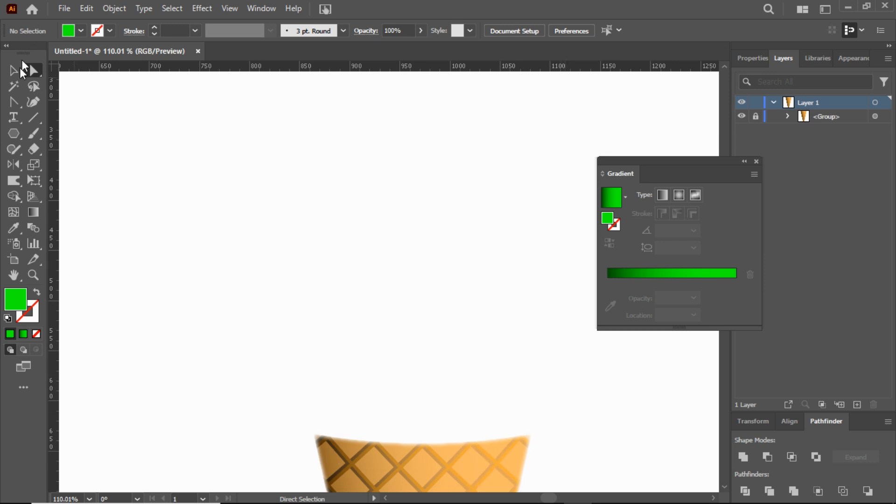
Step: Paste the cut swirl paths back in place above the cone group and dismiss the gradient settings
click(19, 70)
click(87, 9)
click(166, 129)
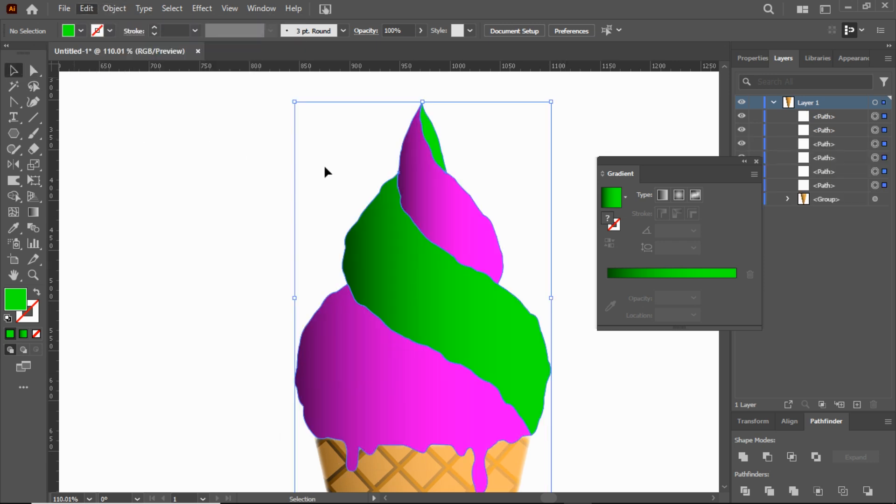
drag(727, 164, 760, 212)
click(796, 212)
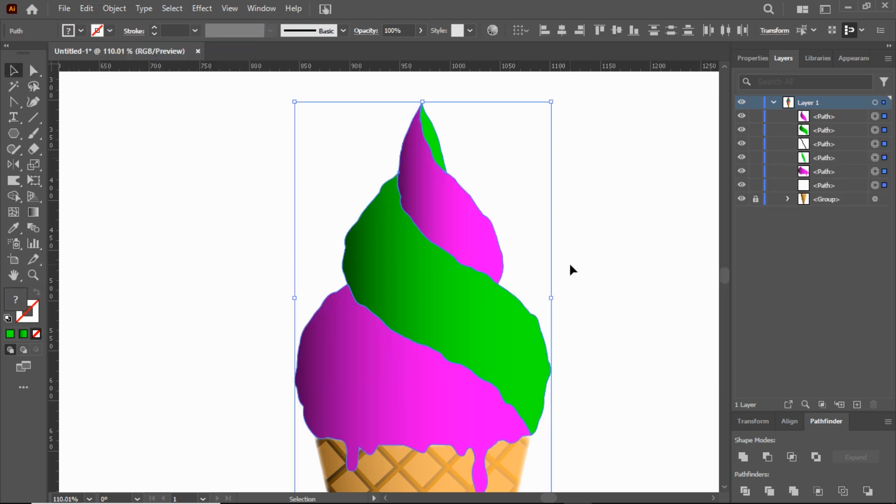
scroll(570, 265, down, 3)
click(587, 255)
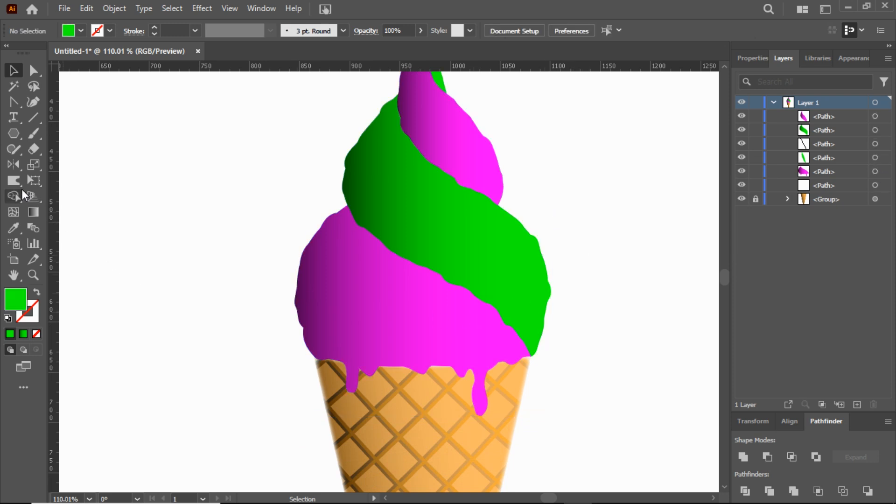
Step: Draw a closed triangle with a white fill and no stroke on the lower magenta band using the Pen tool
right_click(15, 104)
click(48, 104)
click(80, 31)
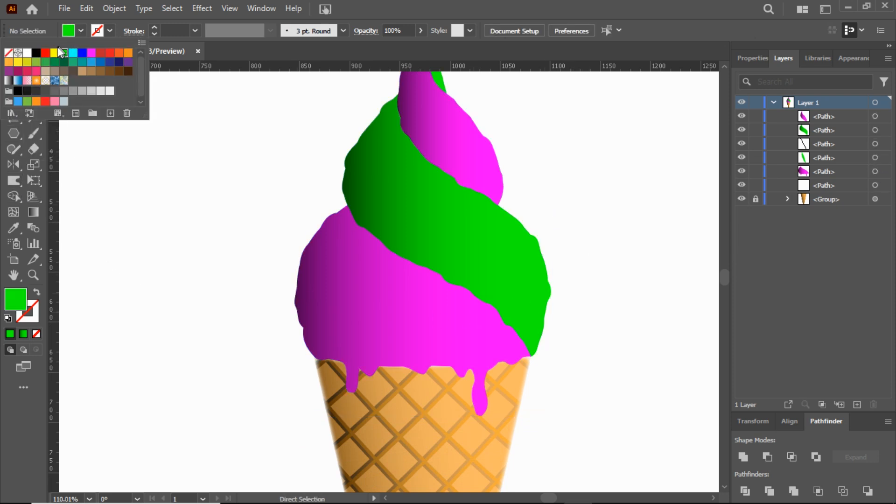
click(27, 53)
click(33, 275)
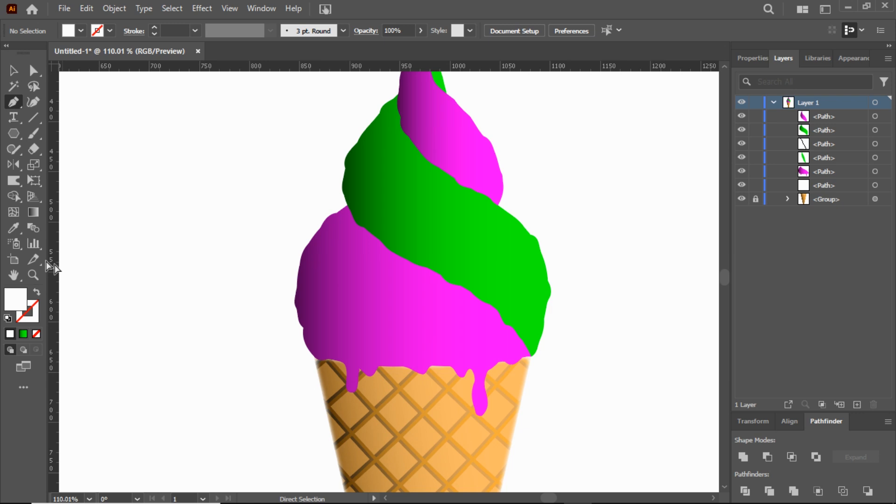
drag(386, 314, 501, 342)
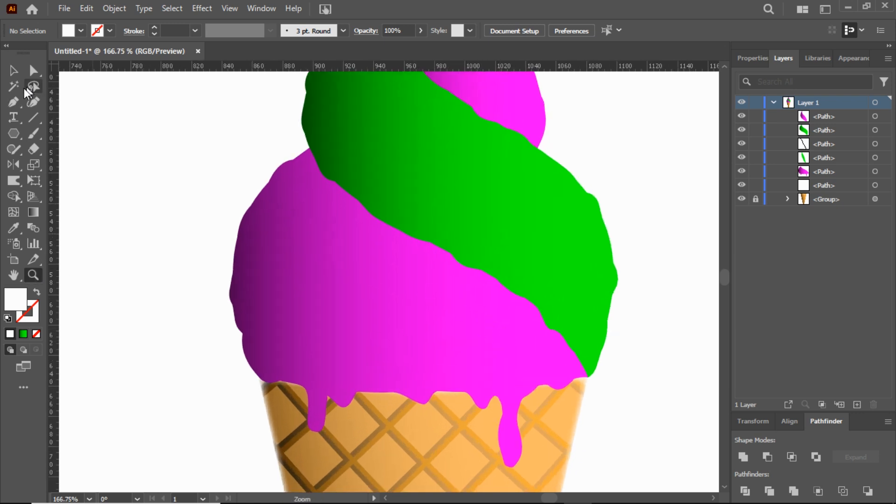
click(12, 103)
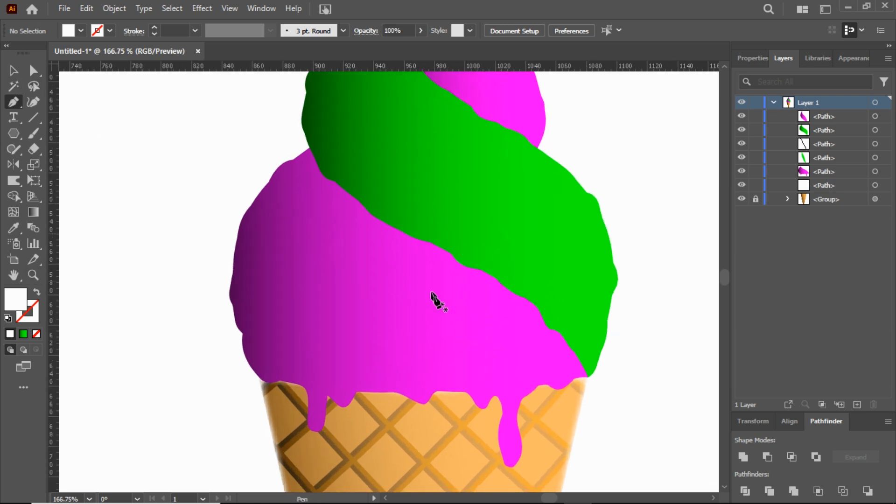
click(556, 363)
click(424, 258)
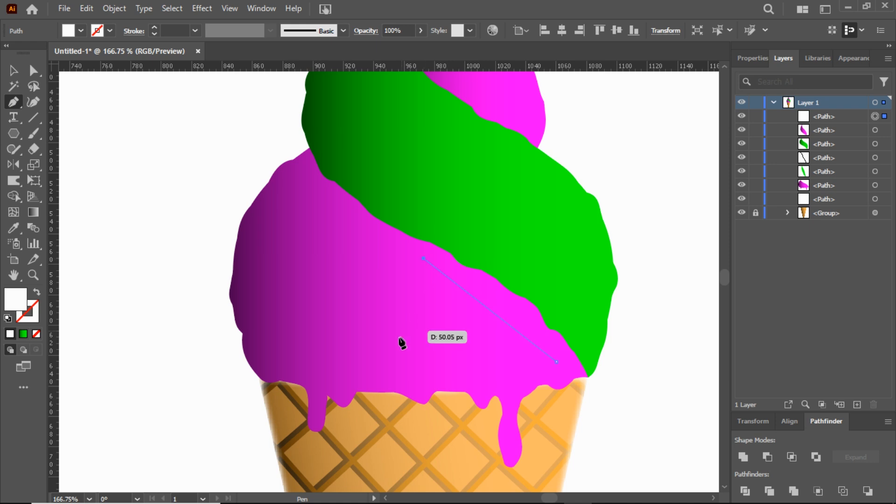
click(394, 370)
click(556, 362)
Step: Convert all three corners of the white triangle to smooth points with the Curvature tool
click(33, 102)
double_click(424, 259)
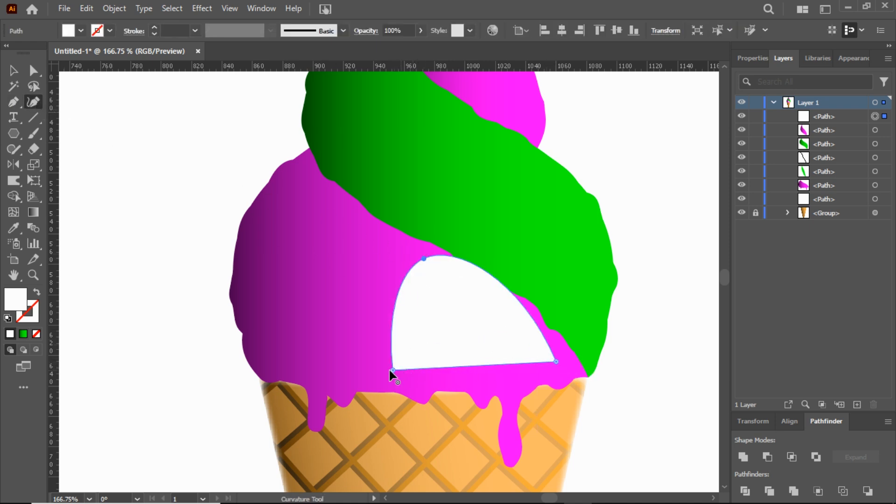
double_click(392, 371)
double_click(556, 361)
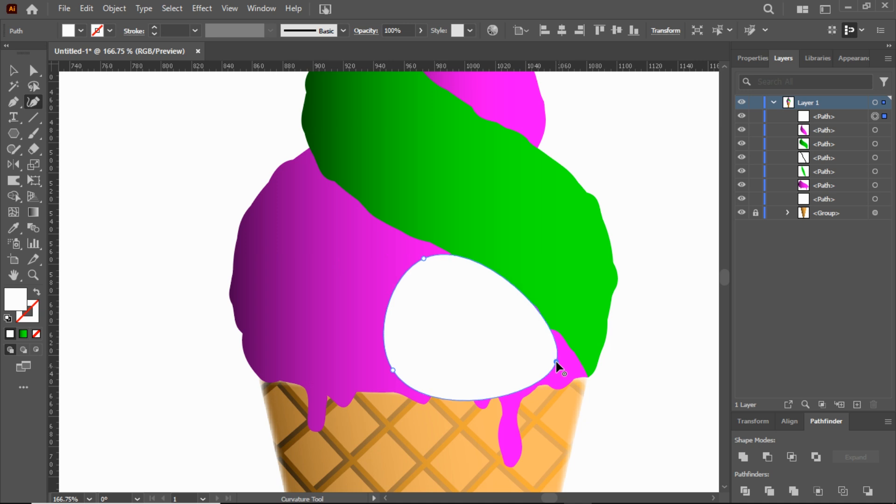
Step: Reshape the rounded white shape into a slanted highlight that fits inside the lower magenta band
drag(510, 281, 506, 296)
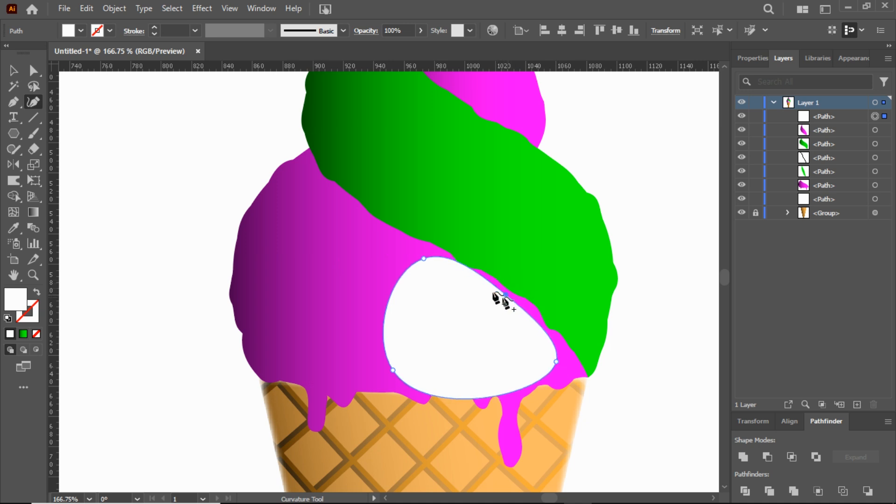
drag(420, 260, 391, 287)
drag(392, 372, 407, 333)
drag(505, 296, 470, 319)
drag(392, 285, 409, 253)
drag(472, 320, 486, 299)
drag(555, 361, 562, 358)
drag(488, 298, 512, 329)
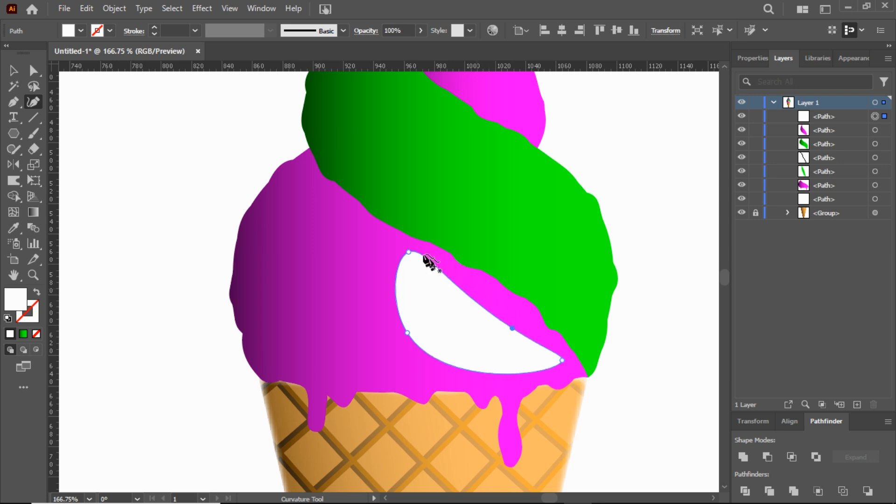
Step: Refine the highlight with extra curve points so its upper edge follows the band's wavy border, about 108 by 73 px overall
drag(420, 253, 417, 256)
drag(511, 327, 495, 302)
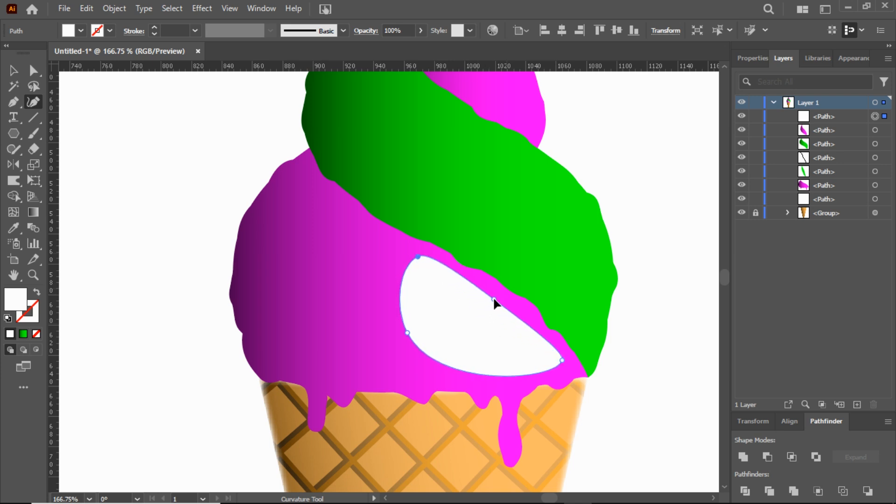
drag(418, 257, 446, 278)
drag(532, 319, 522, 336)
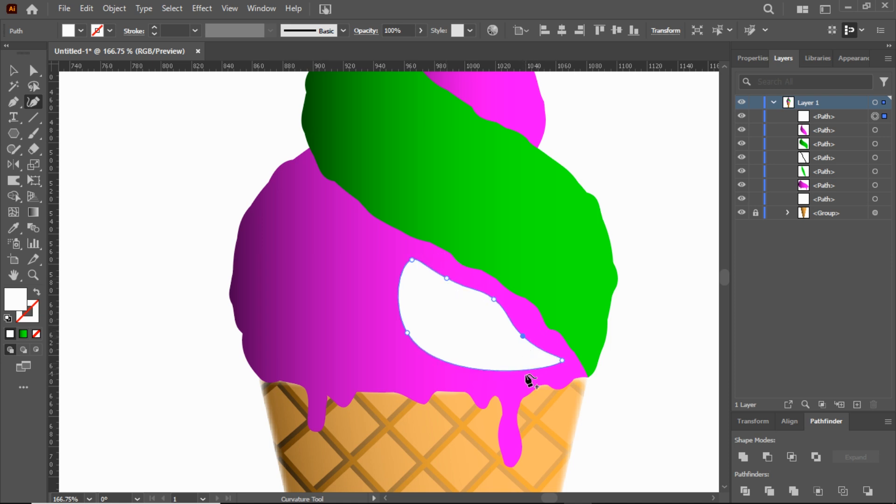
drag(518, 368, 441, 360)
drag(494, 356, 494, 368)
Step: Set the magenta band highlight's opacity to 36%
click(13, 70)
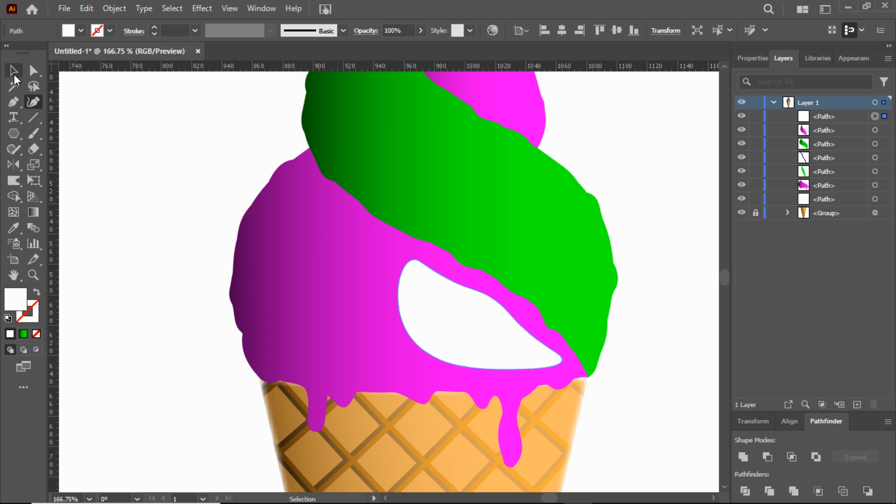
click(752, 58)
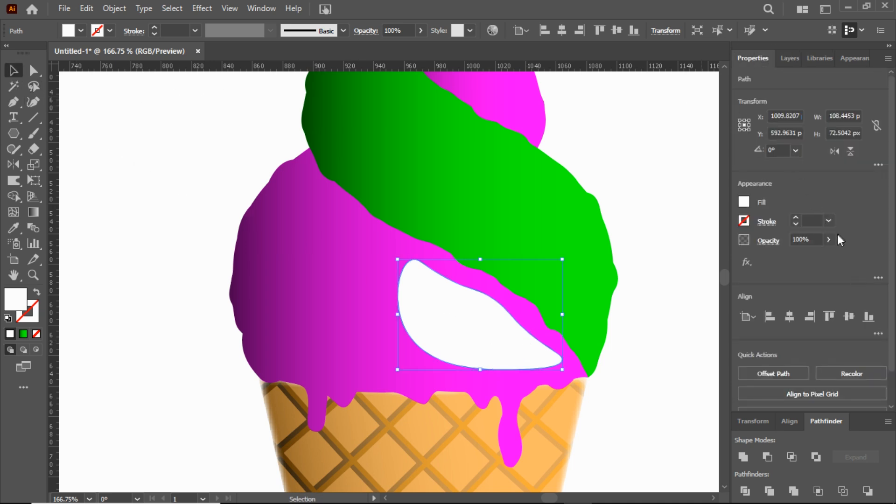
drag(831, 254, 797, 262)
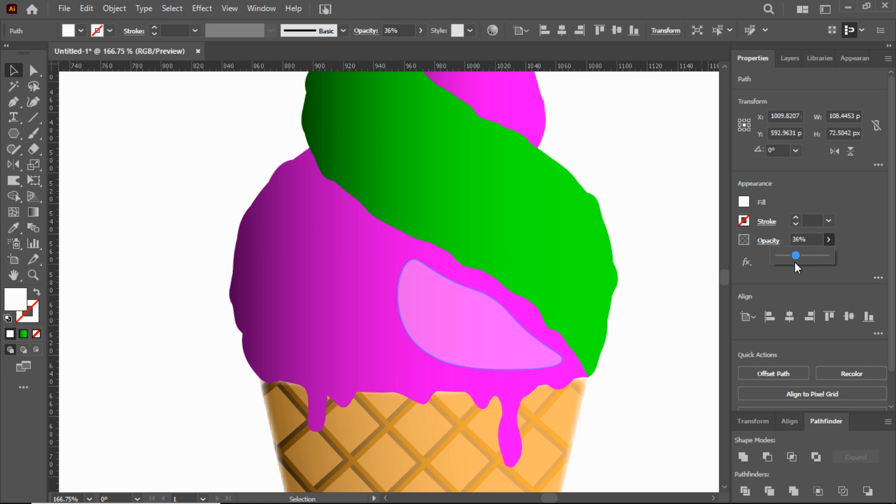
click(644, 287)
Step: Draw a closed four-sided white shape near the outer right edge of the green band using the Pen tool
scroll(634, 289, up, 2)
scroll(633, 292, up, 1)
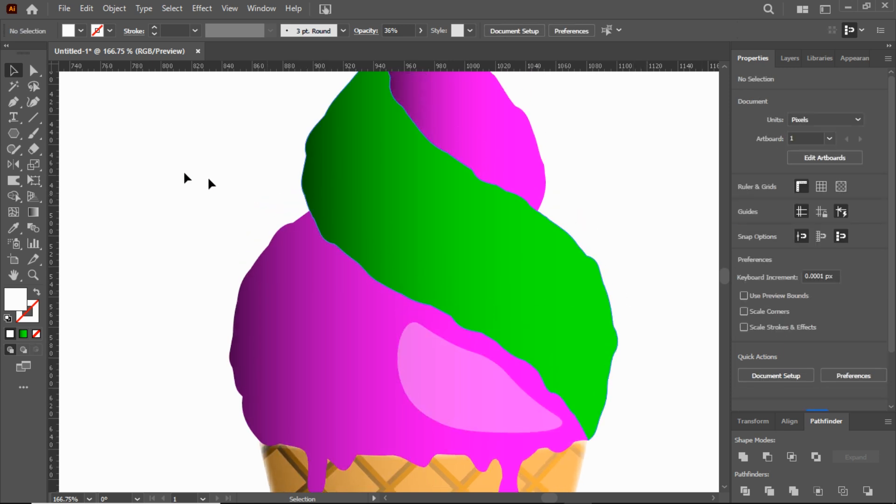
click(14, 102)
click(591, 391)
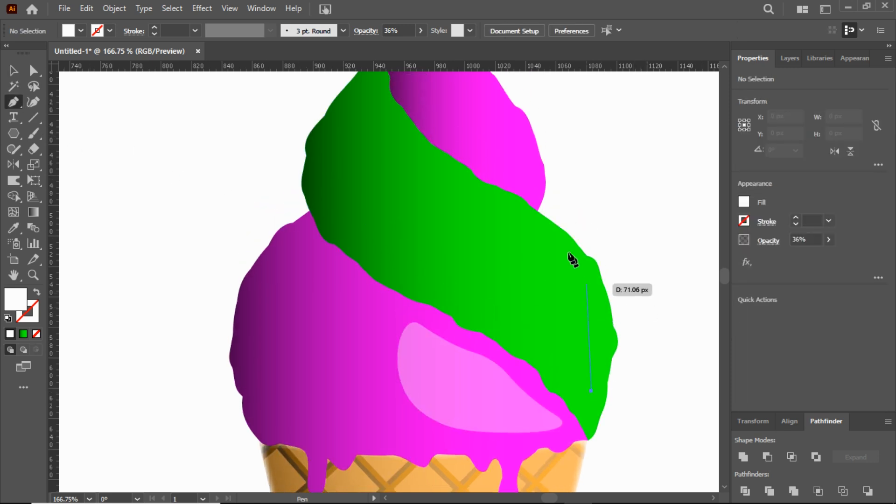
click(588, 293)
click(500, 211)
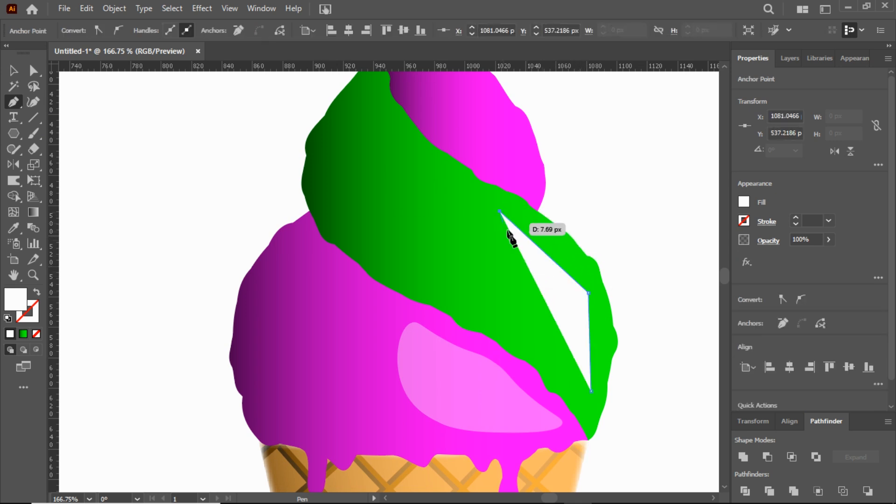
click(524, 301)
click(591, 391)
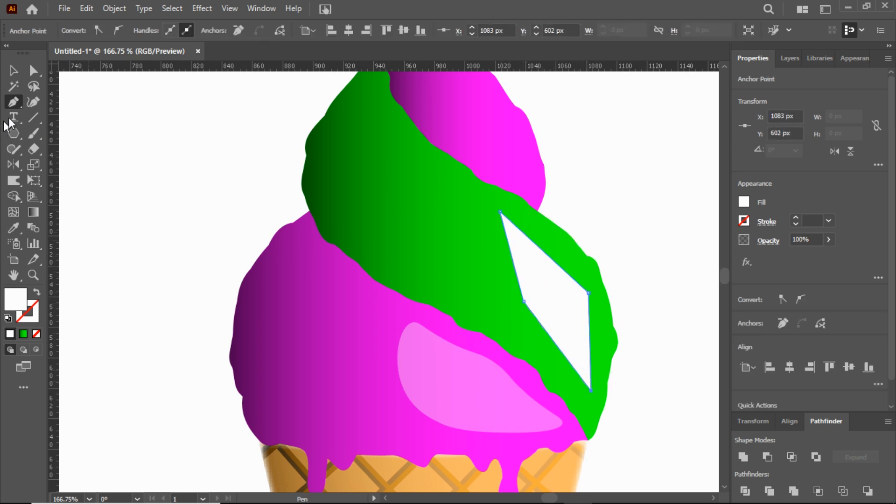
Step: Convert all four corners of the white shape on the green band to smooth points with the Curvature tool
click(33, 101)
double_click(524, 301)
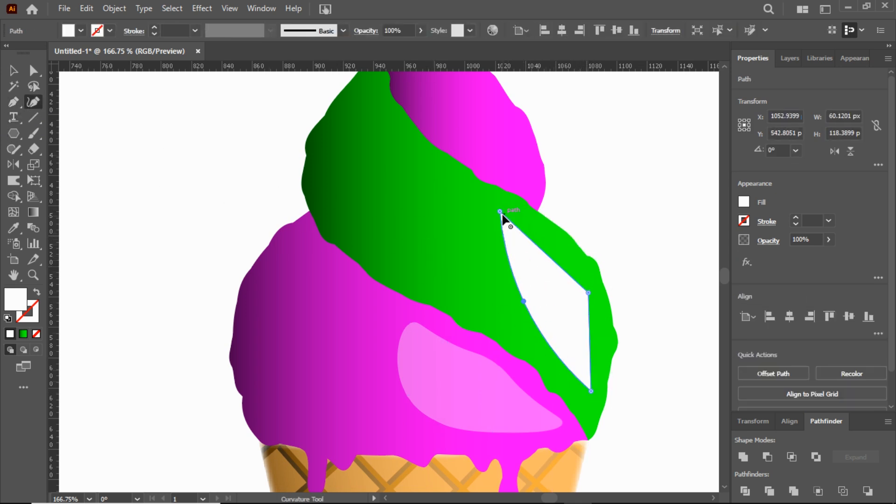
double_click(500, 211)
double_click(588, 293)
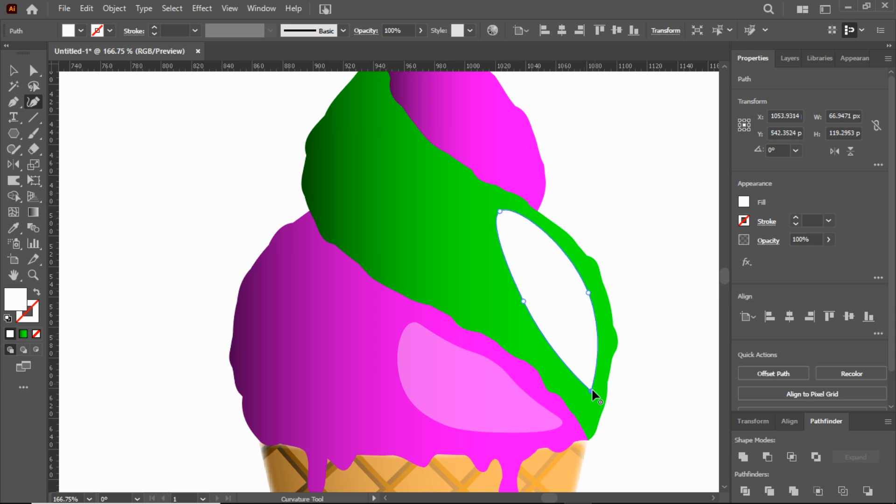
double_click(592, 392)
Step: Reshape the white shape on the green band into a slim crescent highlight about 58 by 116 px
drag(588, 291, 576, 262)
drag(524, 301, 550, 282)
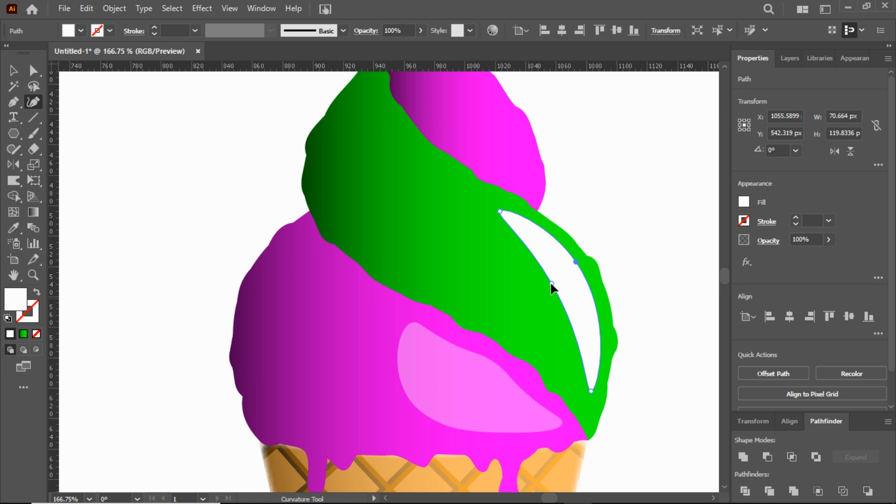
drag(591, 390, 583, 394)
drag(513, 219, 516, 223)
drag(576, 262, 586, 270)
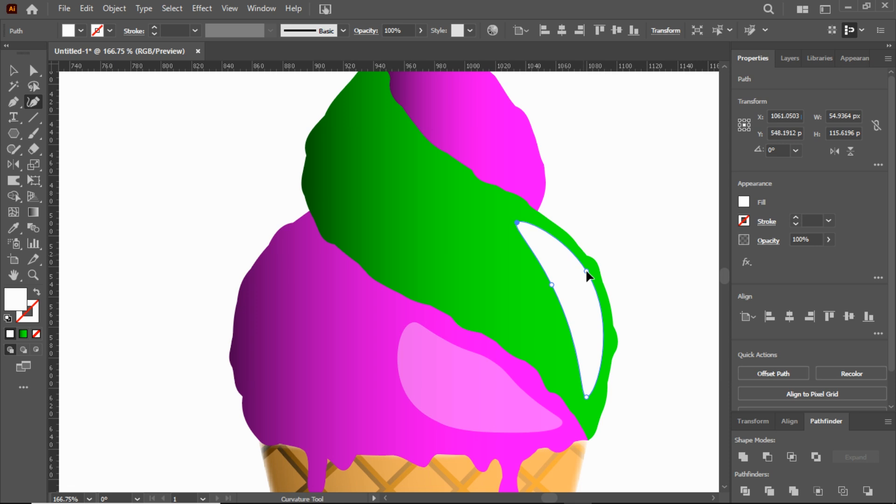
Step: Set the green band highlight's opacity to 36%
key(v)
drag(826, 255, 799, 259)
double_click(794, 240)
text(36)
click(673, 278)
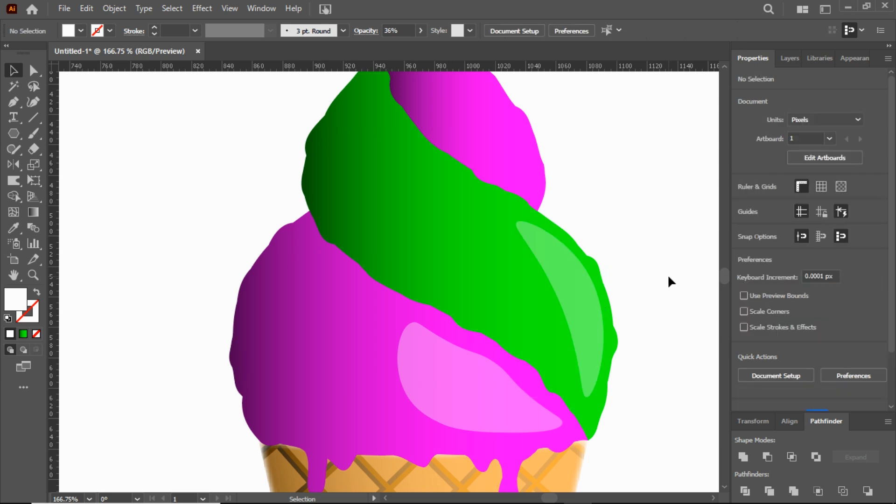
Step: Raise the opacity of the crescent highlight on the green band to 50%
click(36, 278)
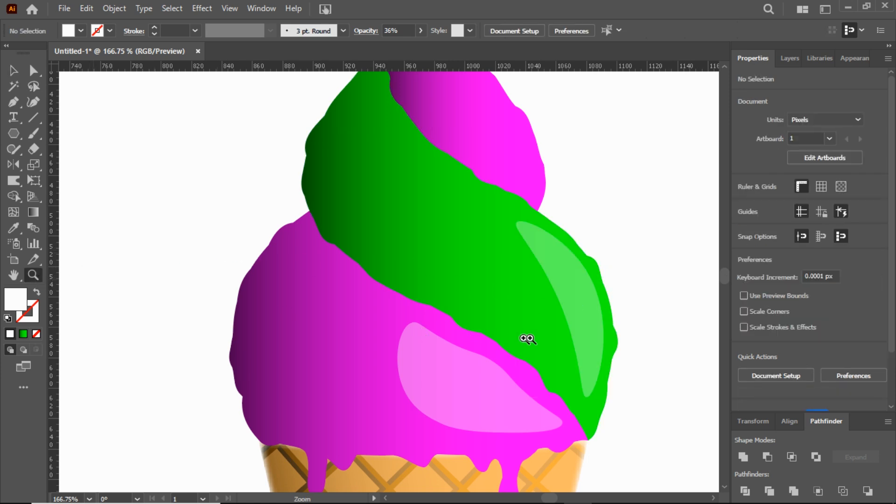
drag(524, 340, 402, 338)
drag(494, 360, 615, 380)
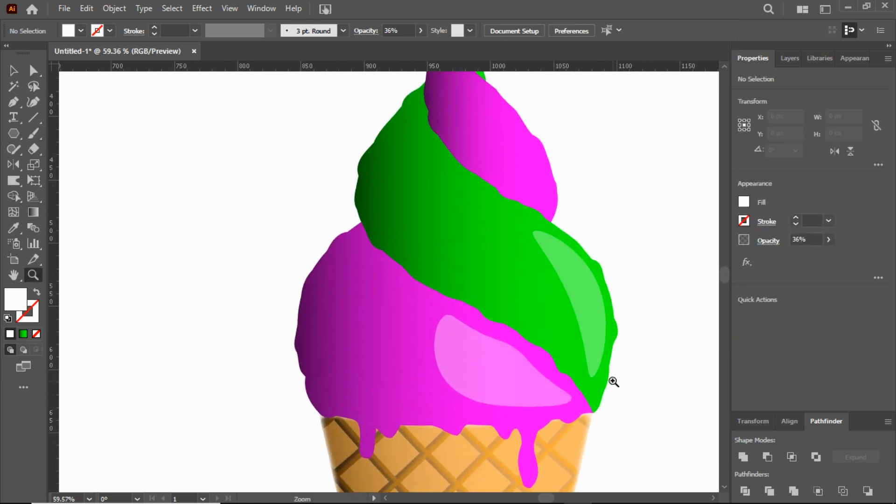
click(13, 70)
click(592, 288)
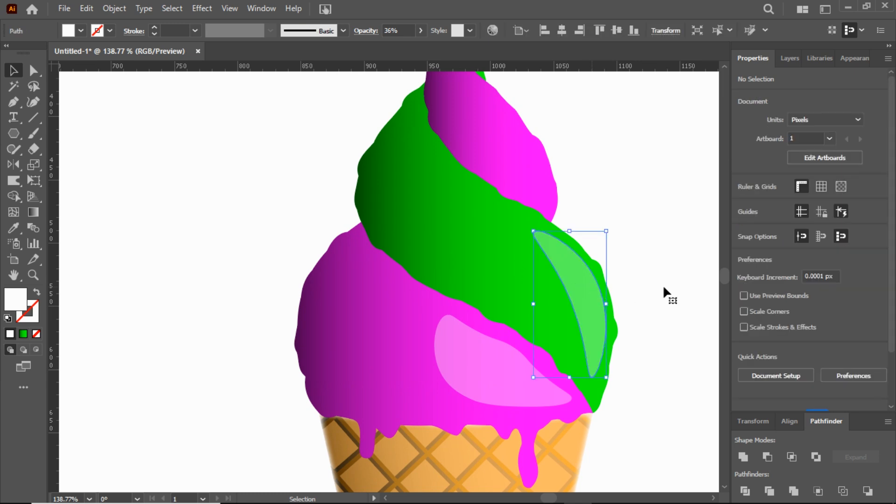
drag(799, 255, 807, 255)
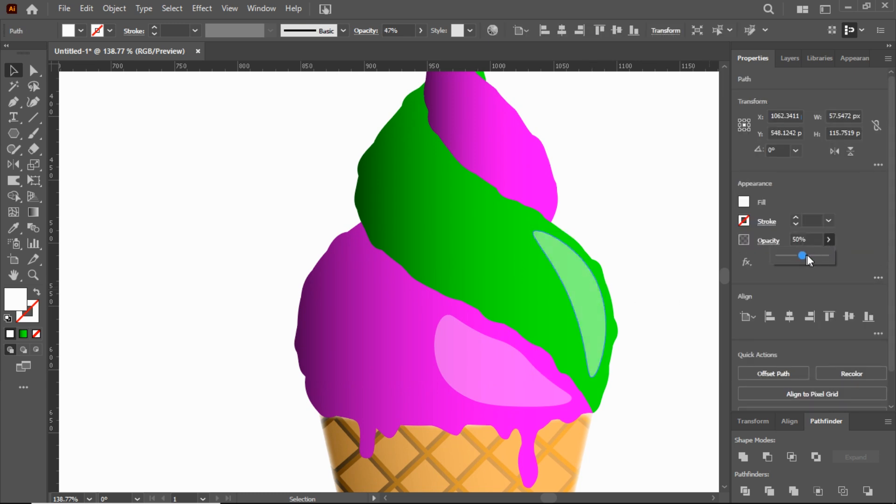
Step: Raise the opacity of the highlight on the lower magenta band to 50%
click(516, 359)
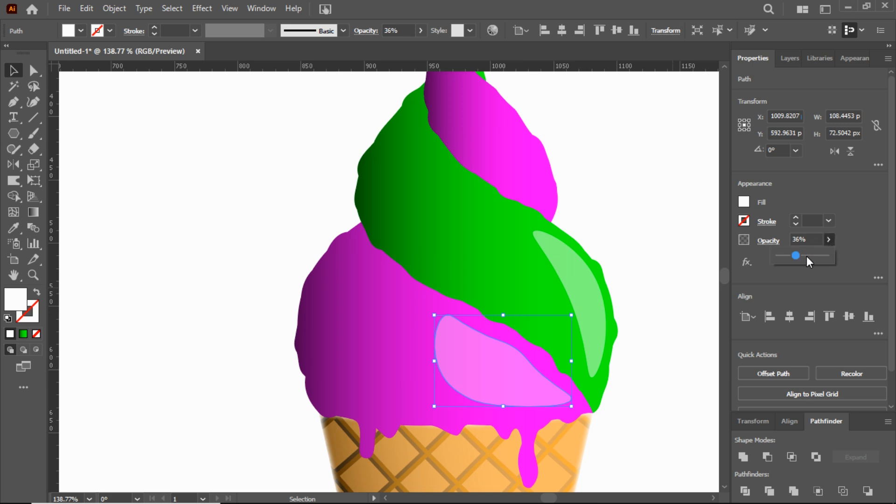
drag(799, 256, 803, 253)
key(Return)
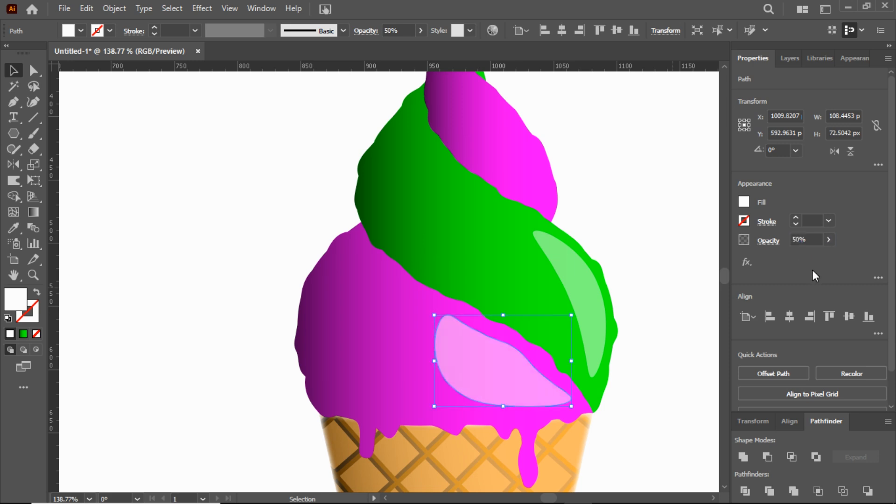
click(674, 275)
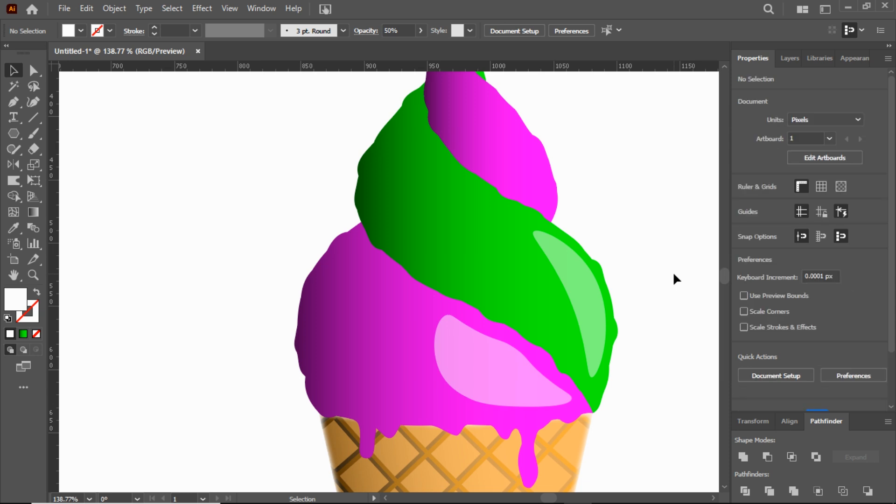
Step: Duplicate the green band's crescent highlight and place the copy over the upper magenta band
click(13, 102)
scroll(524, 220, up, 1)
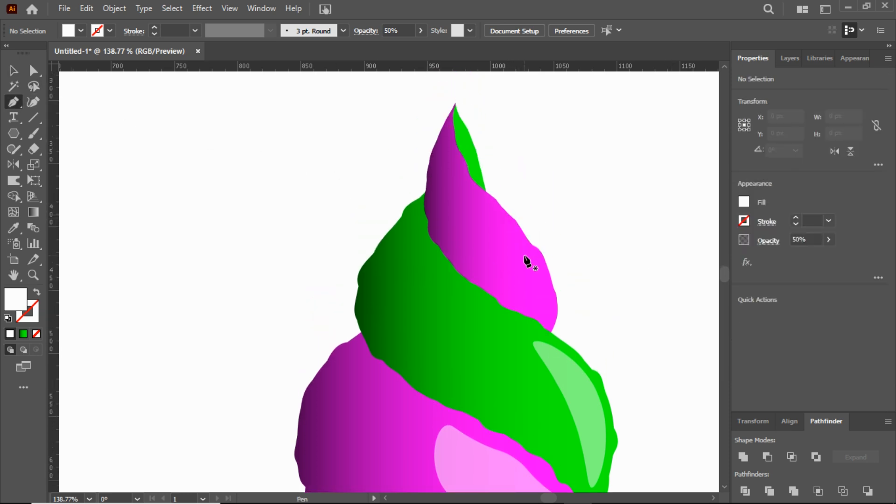
click(13, 71)
drag(589, 407, 504, 253)
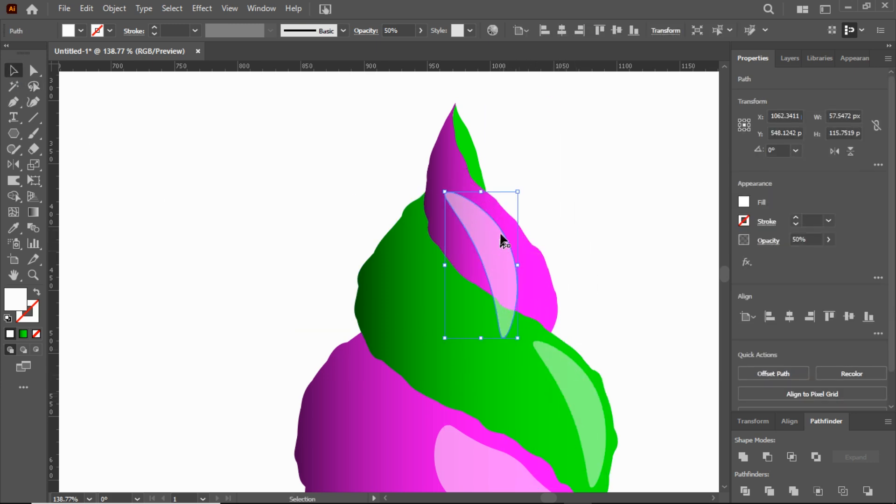
Step: Shrink the copied crescent highlight, shift it toward the upper magenta band's outer edge, and adjust its lower tip
drag(516, 189, 503, 220)
drag(492, 256, 521, 252)
key(shift+grave)
drag(534, 318, 550, 316)
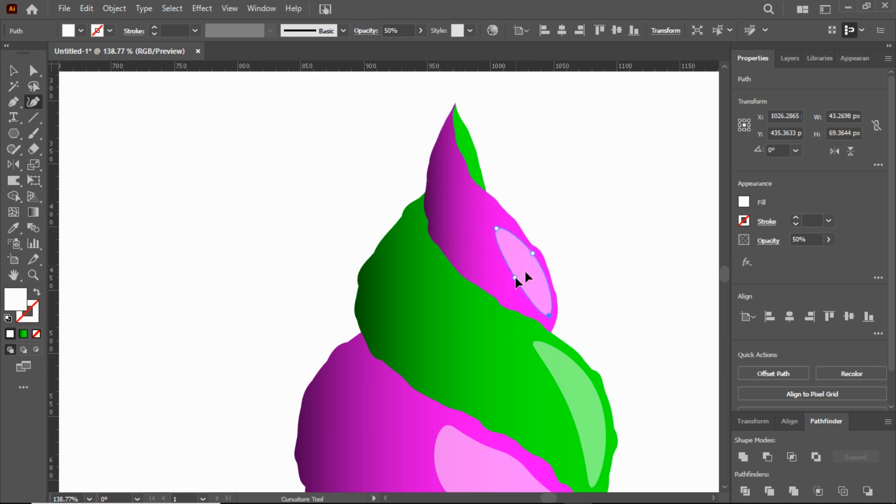
Step: Reshape the upper magenta band's highlight into a slim curved form about 40 × 62 px
drag(531, 271, 543, 311)
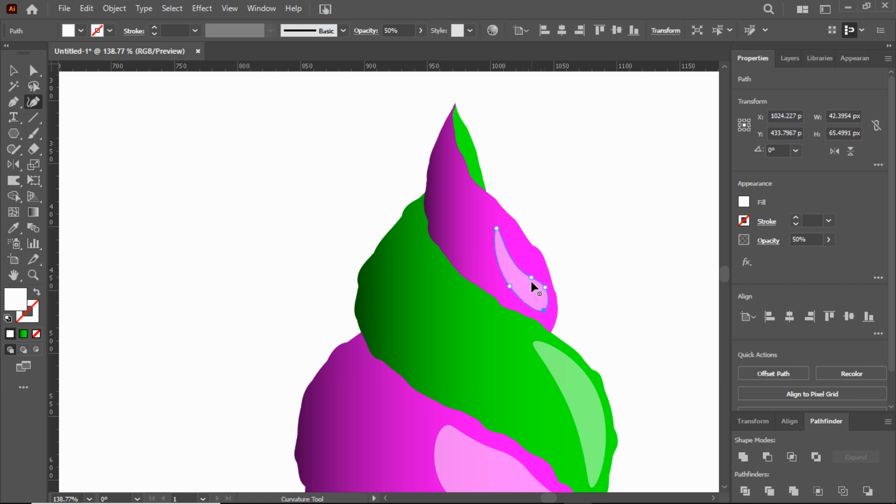
drag(531, 279, 512, 252)
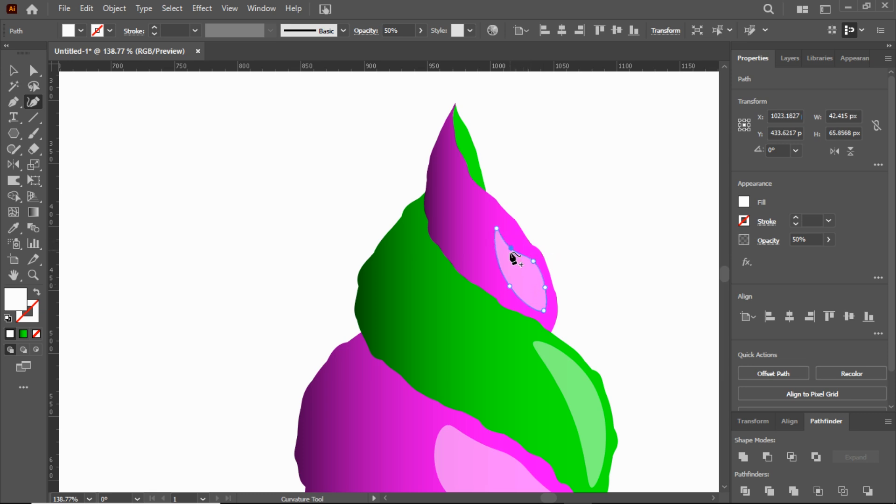
click(536, 270)
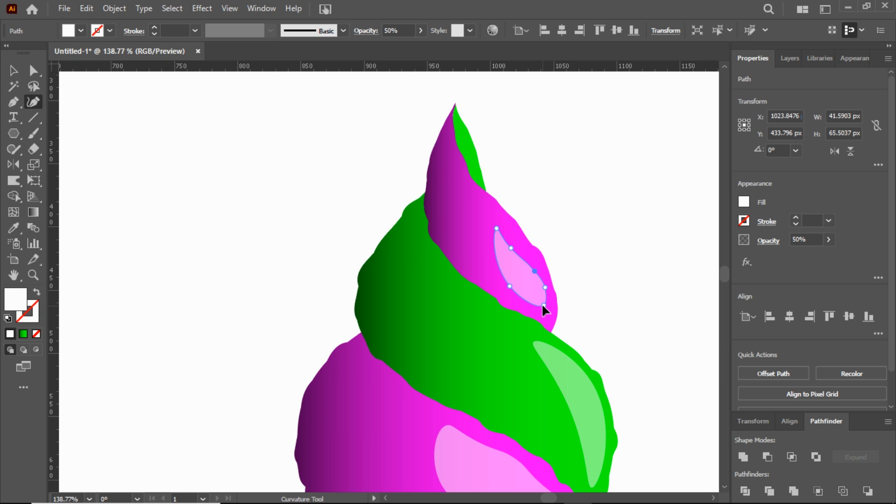
drag(540, 305, 540, 305)
click(14, 70)
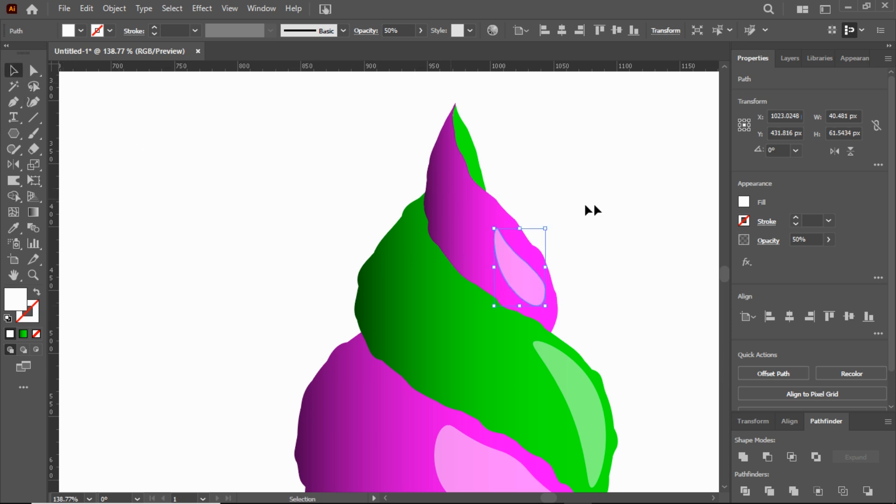
click(591, 204)
Step: Draw a narrow upright white ellipse about 6 × 19 px on the long drip at the right
click(32, 277)
drag(523, 347, 411, 336)
scroll(557, 353, down, 4)
drag(522, 310, 572, 325)
drag(13, 133, 48, 161)
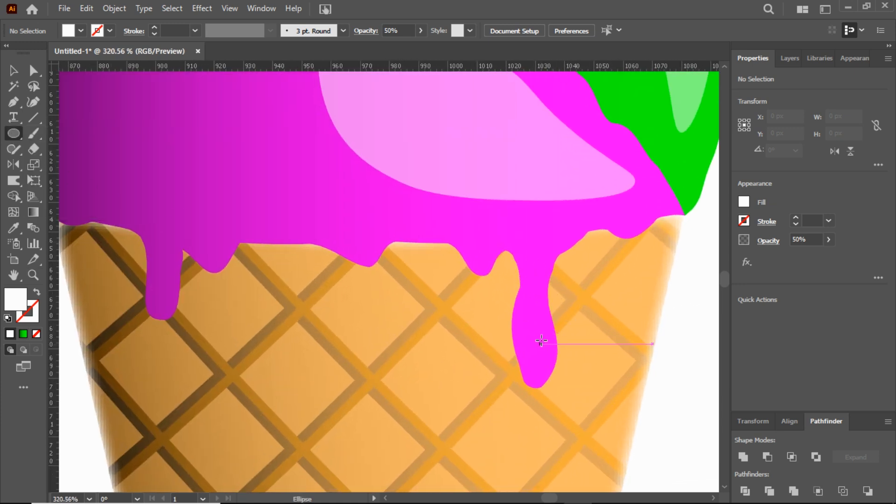
drag(540, 330, 536, 358)
key(v)
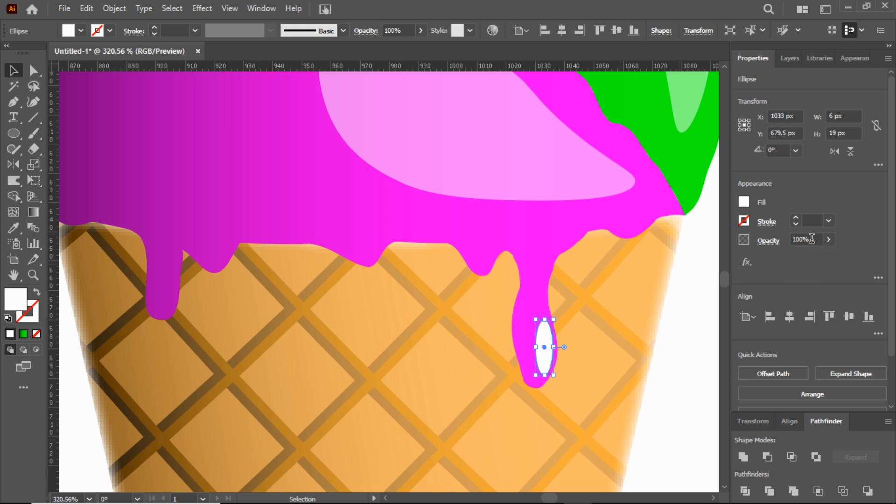
Step: Set the opacity of the ellipse highlight on the long right drip to 50%
click(803, 240)
text(50)
key(Return)
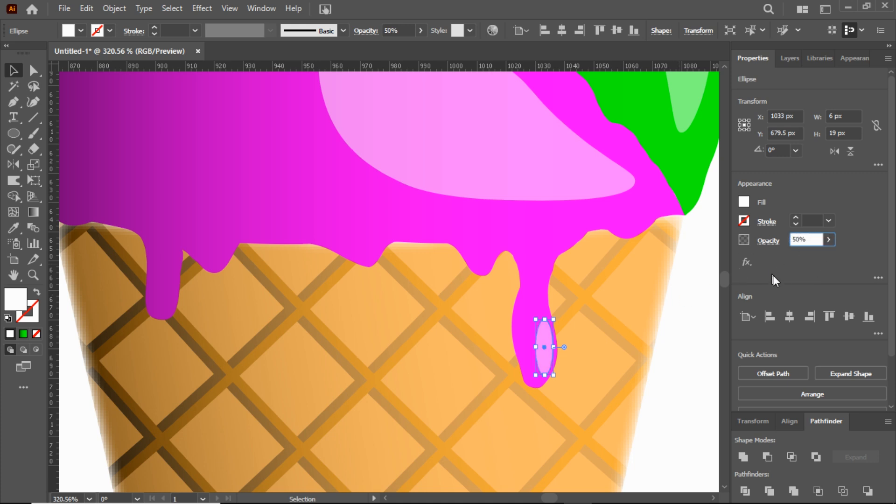
click(702, 324)
Step: Add a slightly tilted white ellipse about 7.6 × 15.7 px on the left drip and set its opacity to 50%
drag(271, 287, 429, 331)
click(14, 134)
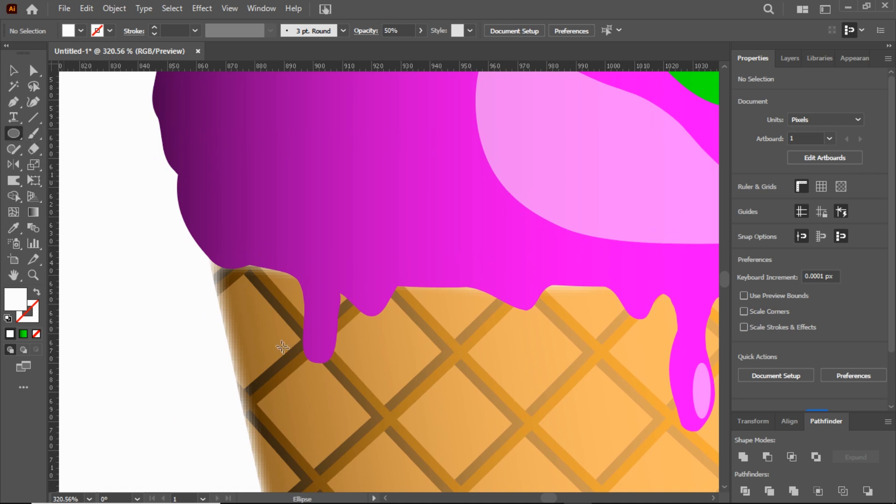
mouse_move(316, 350)
mouse_down()
mouse_move(335, 369)
mouse_move(324, 342)
mouse_move(329, 310)
mouse_move(337, 333)
mouse_move(316, 333)
mouse_move(336, 360)
mouse_move(327, 344)
mouse_up()
key(v)
click(807, 238)
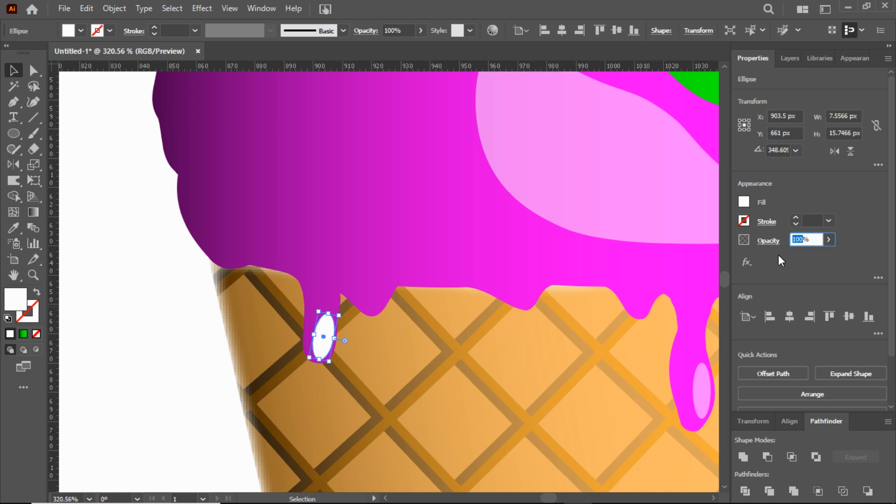
text(50)
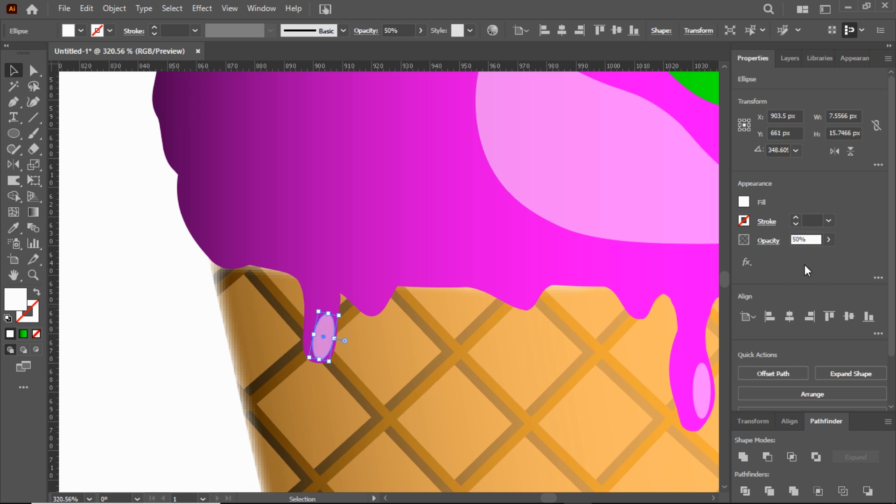
click(102, 310)
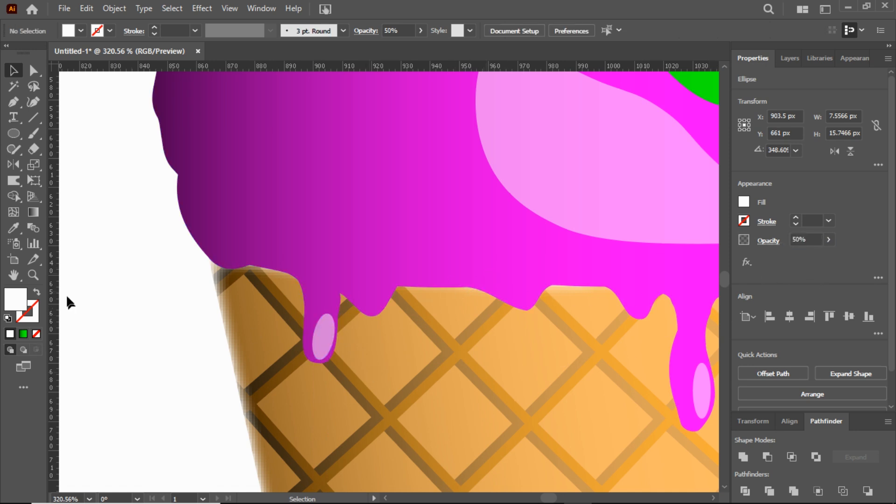
Step: Draw a small white crescent about 7.9 × 3.2 px with the Pen tool inside the middle drip bump
click(33, 275)
click(471, 322)
drag(476, 333, 523, 303)
click(13, 102)
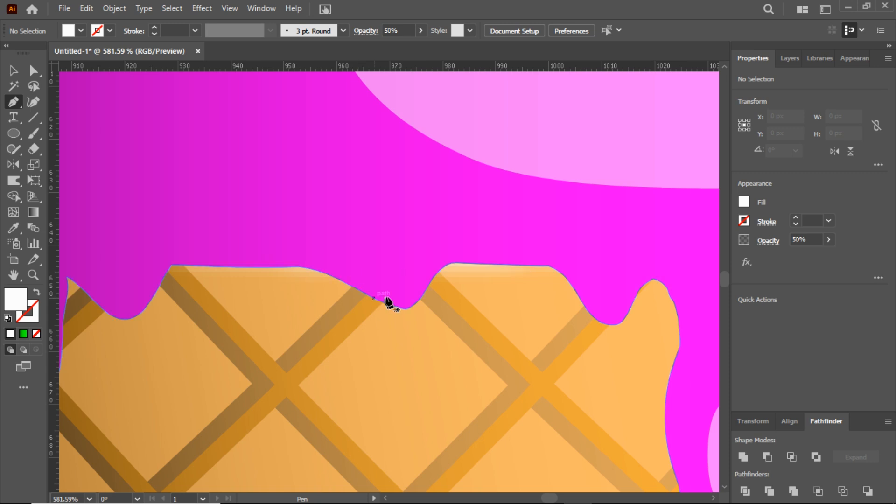
drag(422, 286, 380, 290)
click(379, 284)
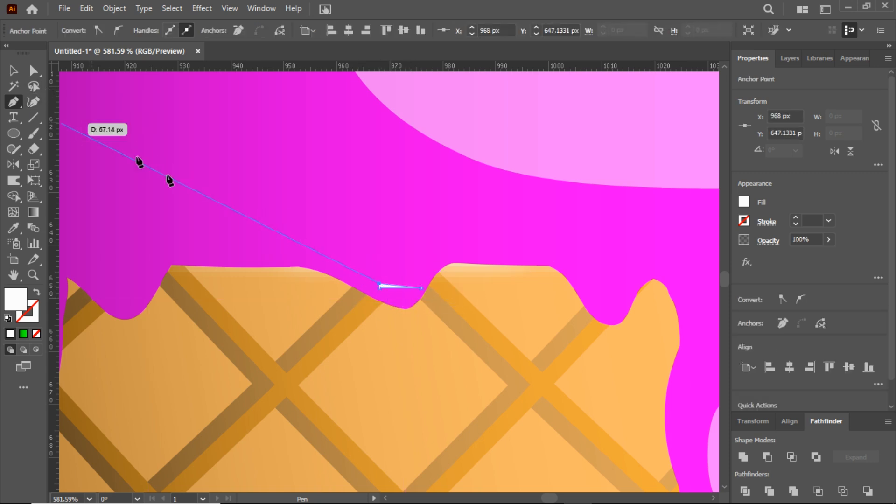
key(ctrl+z)
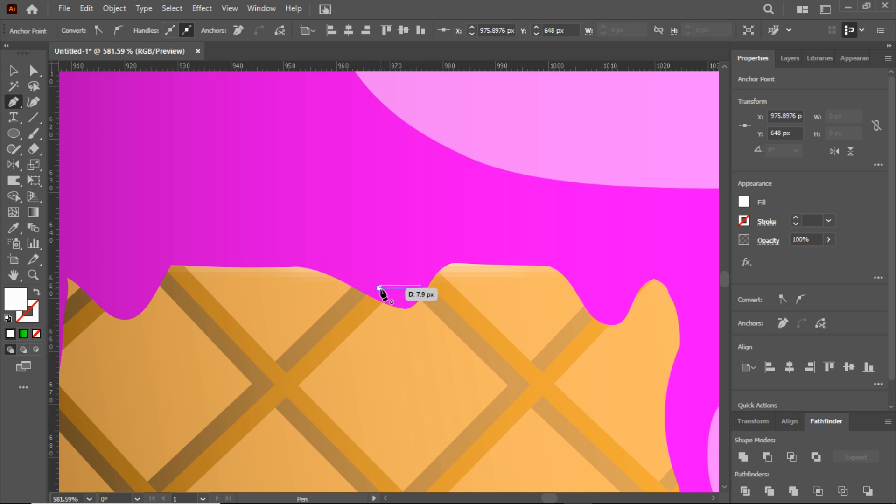
drag(21, 101, 93, 148)
mouse_move(404, 296)
mouse_down()
mouse_move(405, 305)
mouse_move(400, 294)
mouse_up()
Step: Set the opacity of the small crescent highlight on the middle drip bump to 50%
click(808, 238)
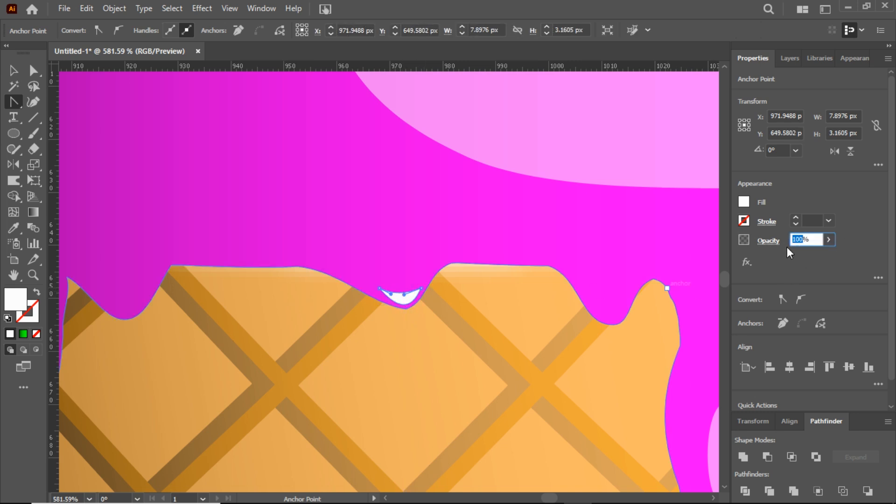
text(50)
key(Return)
click(14, 71)
Step: Duplicate the small crescent highlight onto the neighbouring drip bumps on both sides of the middle one
click(403, 297)
drag(404, 295, 540, 317)
key(ctrl+z)
drag(405, 300, 619, 316)
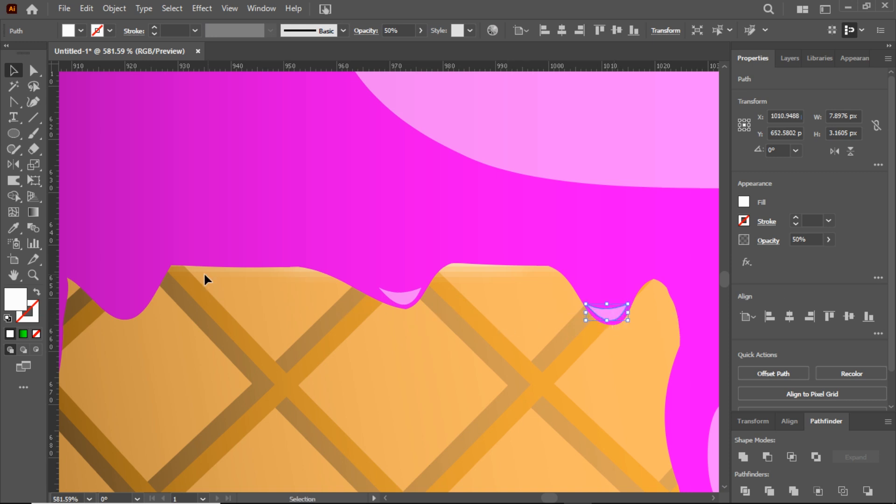
drag(400, 296, 125, 312)
Step: Place another copy of the crescent highlight on the rightmost drip bump, enlarged to about 14 × 5.6 px
click(33, 275)
alt+click(399, 340)
drag(395, 341, 336, 342)
drag(531, 354, 594, 364)
drag(619, 317, 631, 345)
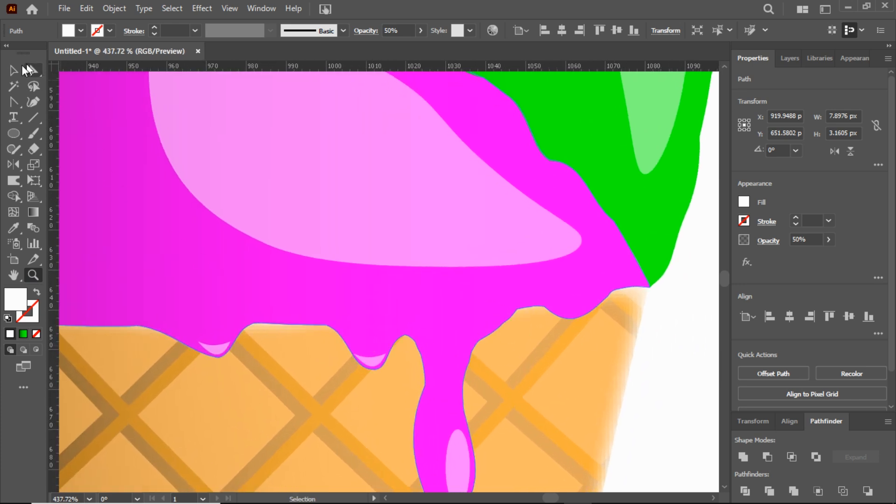
click(13, 70)
drag(372, 362, 576, 299)
Step: Try to group the swirl pieces with their highlights and center the group on the artboard
key(z)
drag(455, 311, 218, 322)
drag(333, 306, 394, 288)
double_click(13, 275)
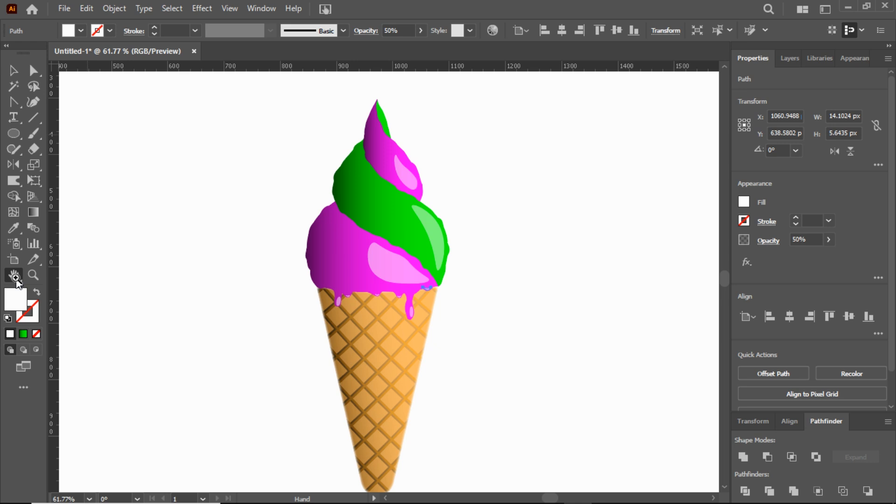
click(13, 71)
click(443, 357)
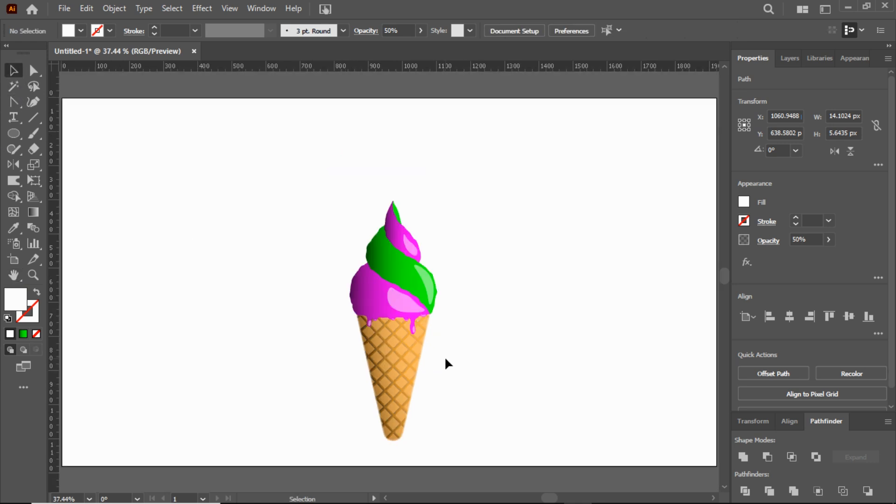
drag(295, 163, 458, 452)
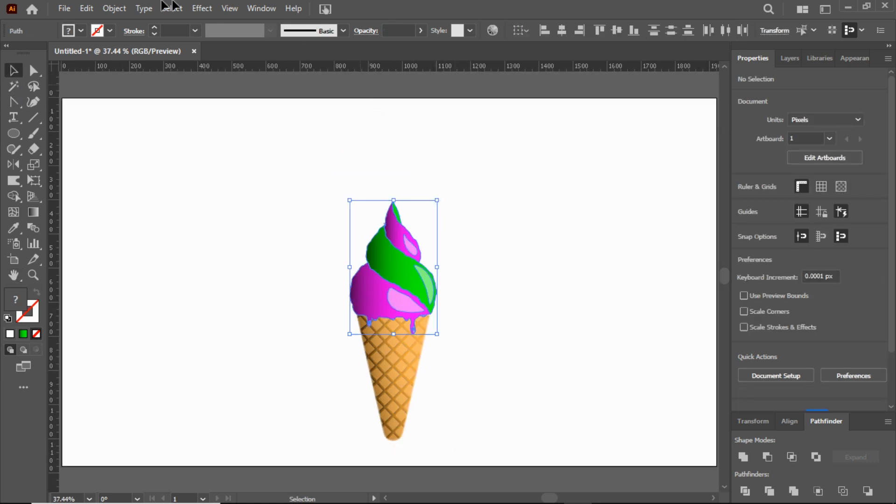
click(115, 9)
click(132, 96)
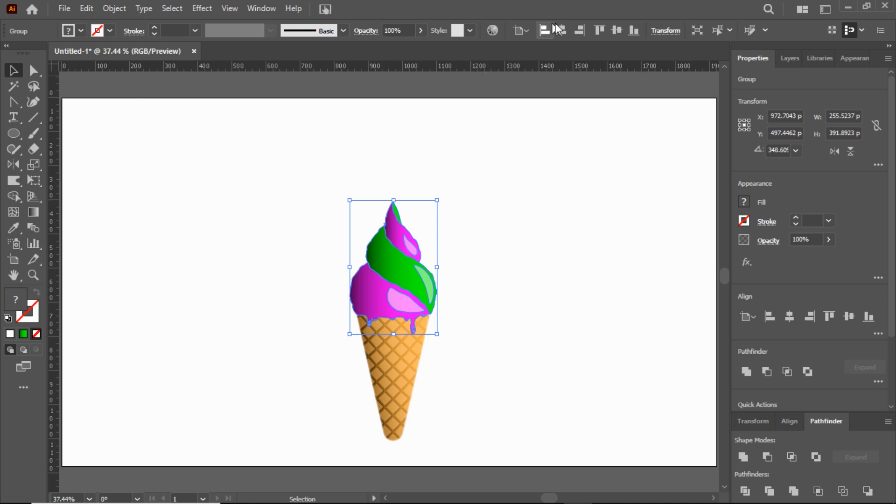
click(562, 30)
click(613, 33)
Step: Group the whole ice cream, cone included, and center it horizontally and vertically on the artboard
click(783, 58)
drag(300, 164, 461, 441)
click(114, 8)
click(132, 97)
click(562, 31)
click(617, 30)
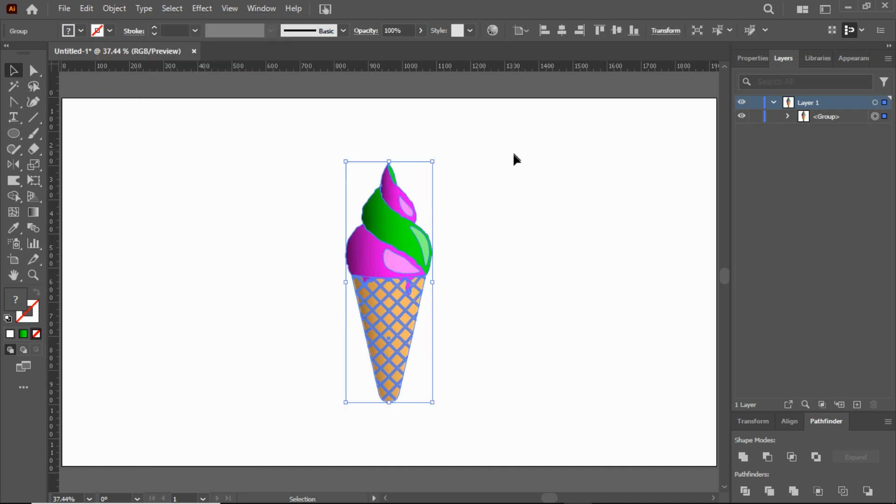
click(496, 156)
Step: Enlarge the ice cream group proportionally from its center to about 305 × 840 px
drag(333, 345, 334, 347)
drag(434, 161, 470, 138)
click(502, 200)
Step: Paste a copy of the ice cream group in place in front and lock the original group
drag(305, 125, 451, 424)
click(107, 9)
click(158, 201)
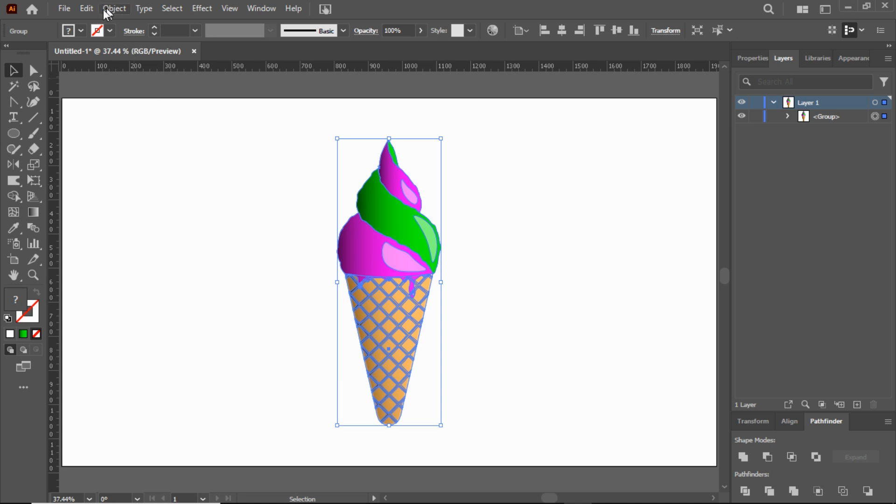
click(87, 9)
click(108, 71)
click(86, 9)
click(118, 99)
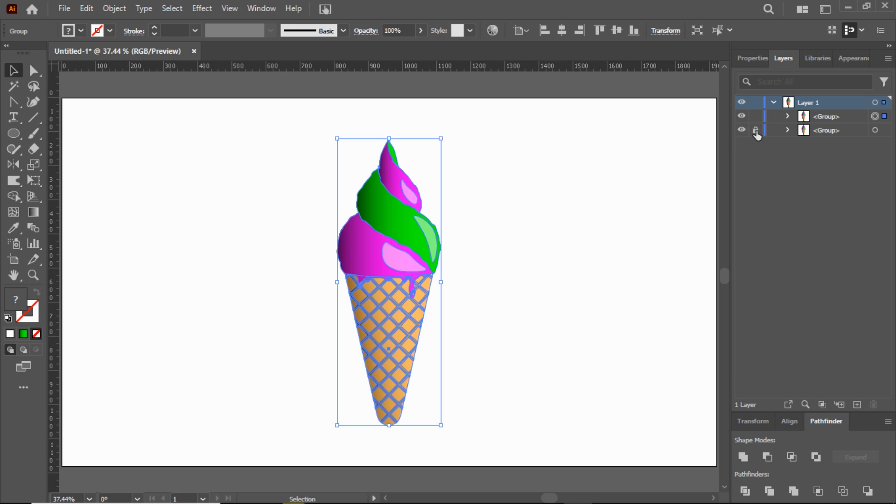
Step: Unite the copied ice cream group into a single silhouette and fill it with black
click(753, 58)
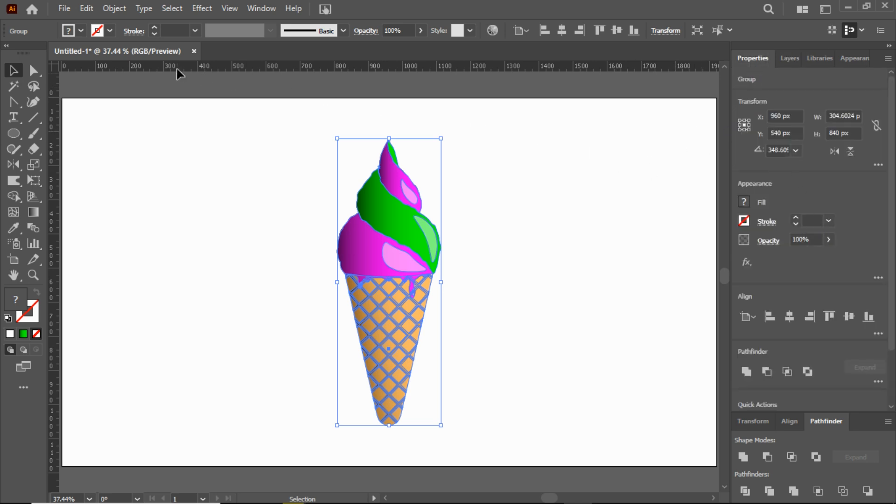
click(743, 458)
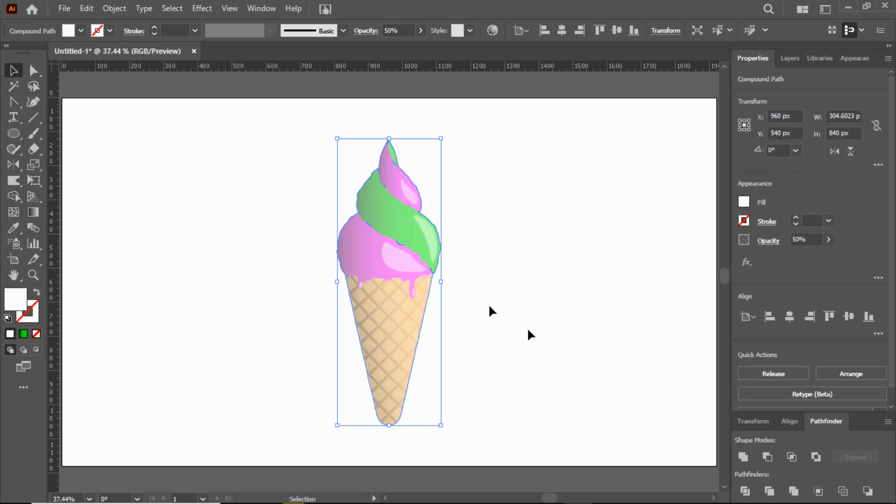
click(81, 31)
click(36, 52)
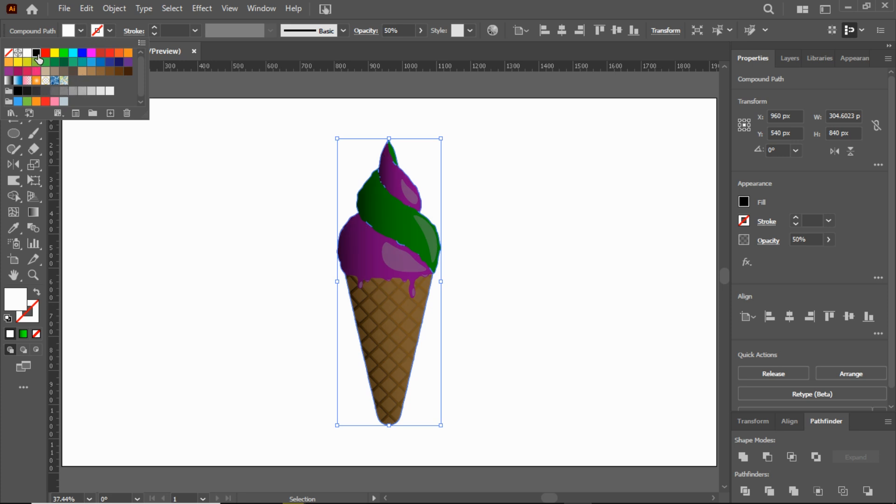
Step: Raise the black silhouette's opacity to 100%
click(826, 242)
click(827, 242)
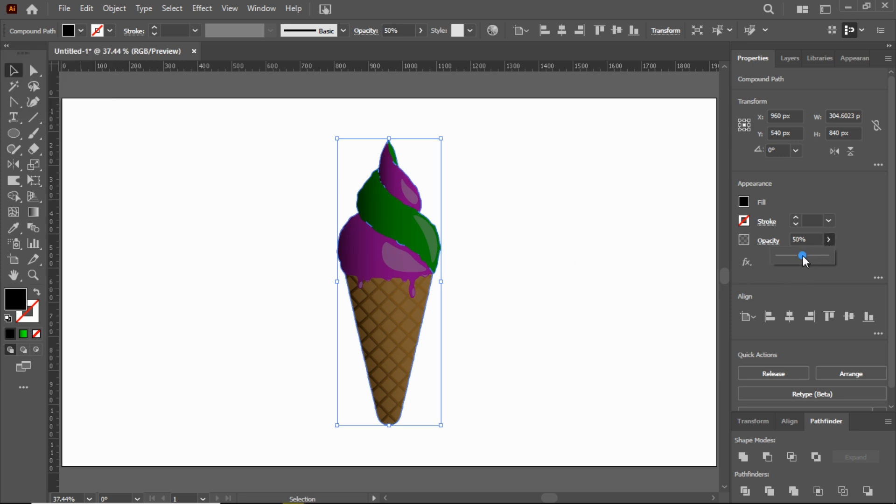
drag(802, 256, 839, 257)
click(554, 280)
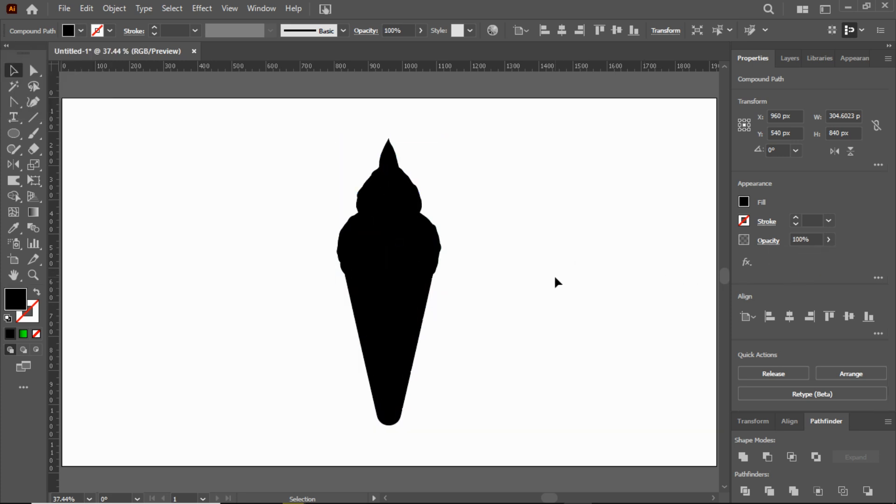
Step: Isolate the silhouette's main outline and move it clear of the ice cream to the artboard's right side
double_click(403, 310)
drag(402, 310, 654, 299)
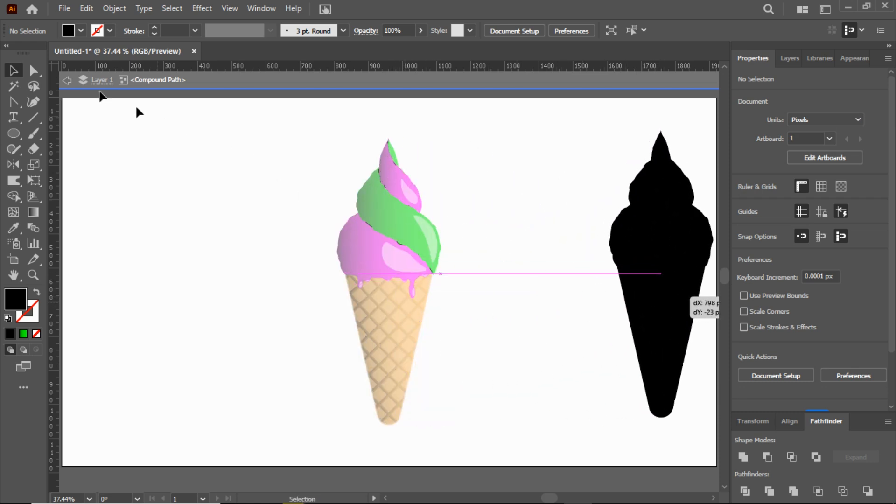
click(67, 80)
click(70, 84)
Step: Select and delete the stray black slivers left over the colored ice cream
key(a)
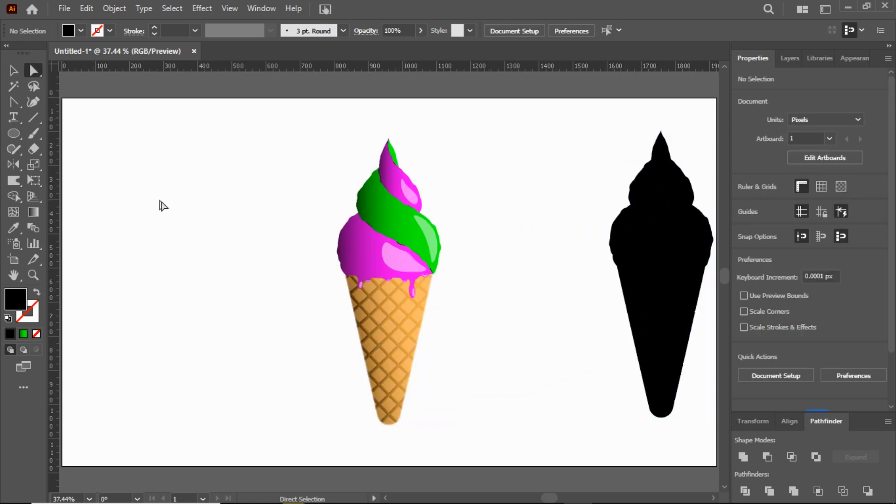
drag(382, 198, 498, 382)
click(497, 382)
click(12, 70)
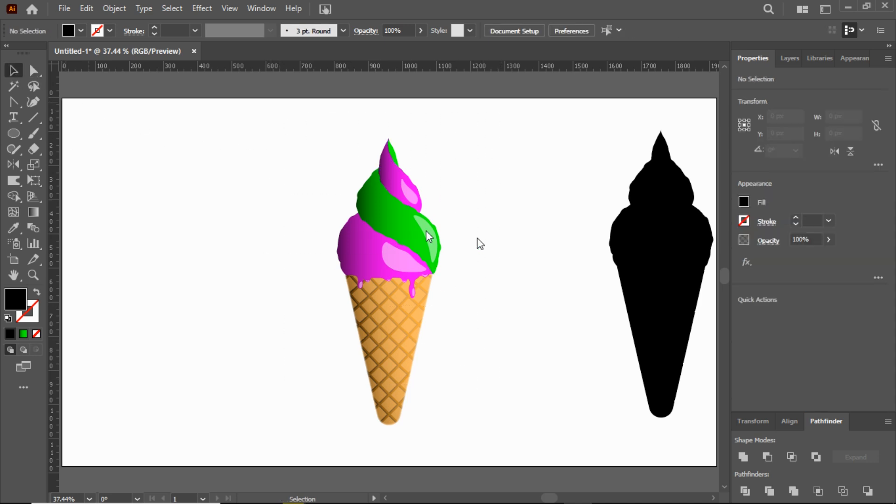
Step: Center the black silhouette horizontally and vertically on the artboard, over the colored ice cream
click(640, 266)
click(562, 32)
click(617, 30)
click(539, 236)
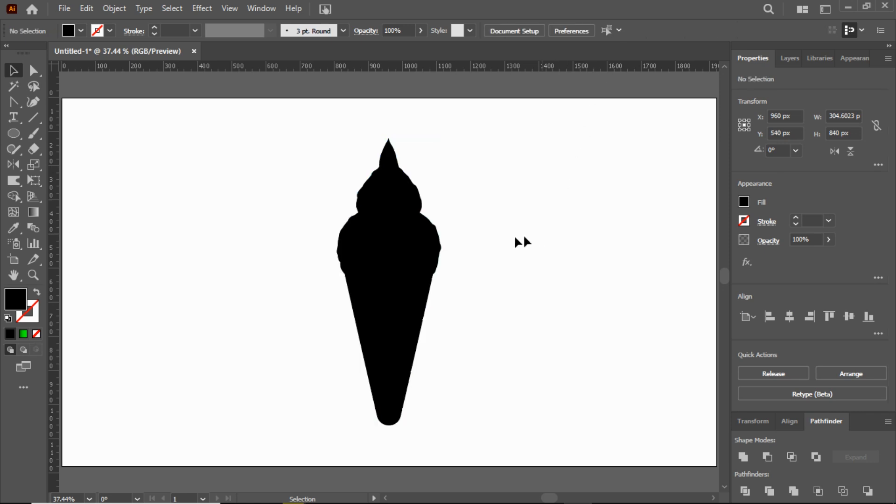
Step: Apply a Free Distort effect to the black silhouette, shifting its upper corners down and left to form a slanted cast shadow from the cone's tip
click(418, 254)
click(201, 8)
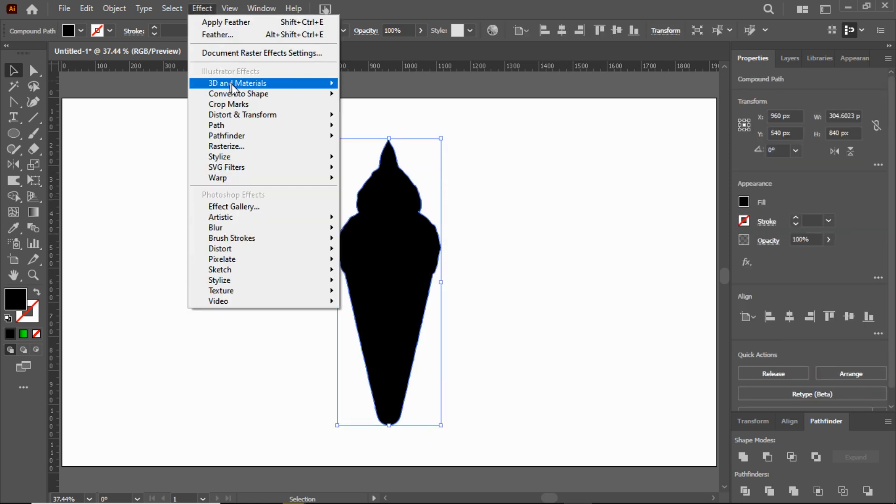
mouse_move(243, 115)
click(373, 117)
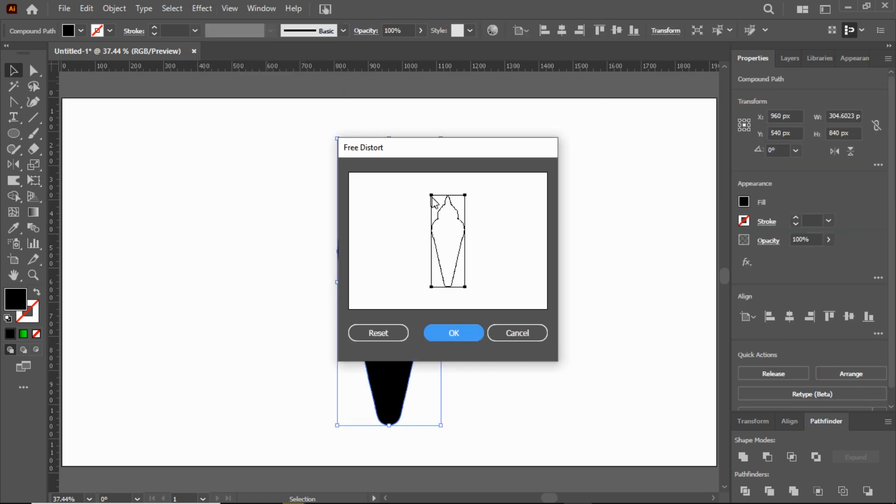
drag(432, 196, 383, 254)
drag(465, 197, 408, 259)
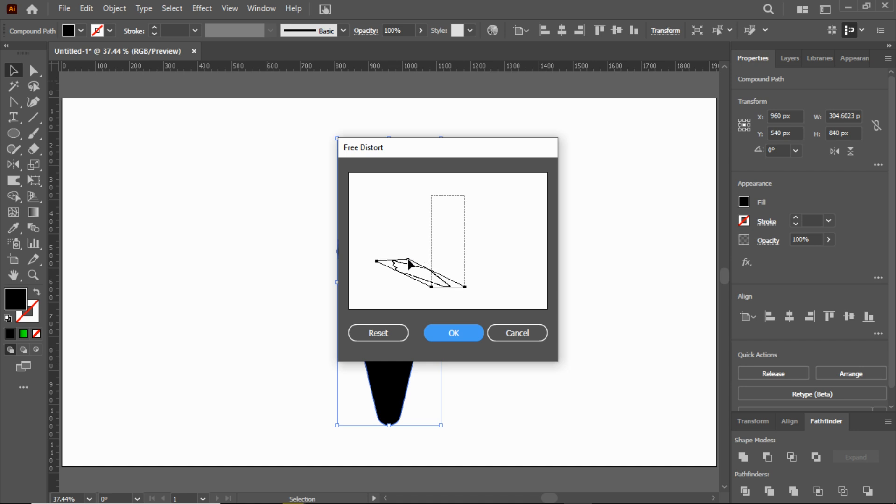
click(455, 333)
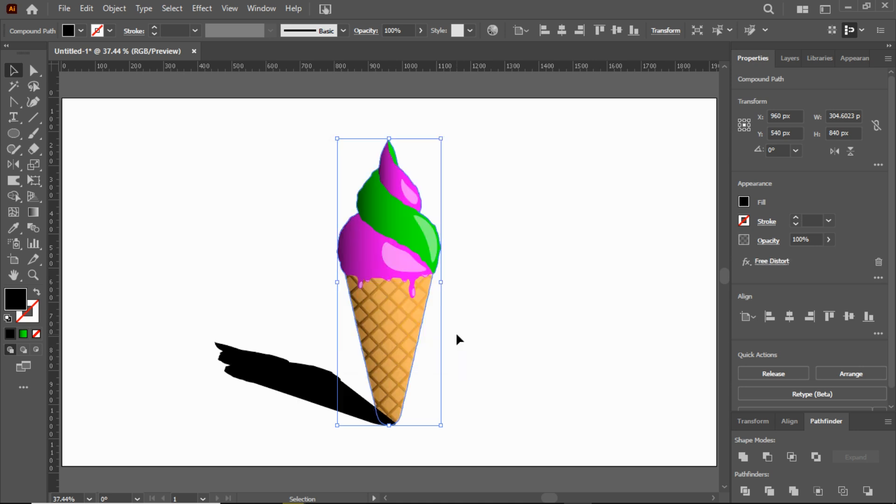
Step: Expand the distorted silhouette's appearance and place it behind the ice cream group in the stacking order
click(115, 9)
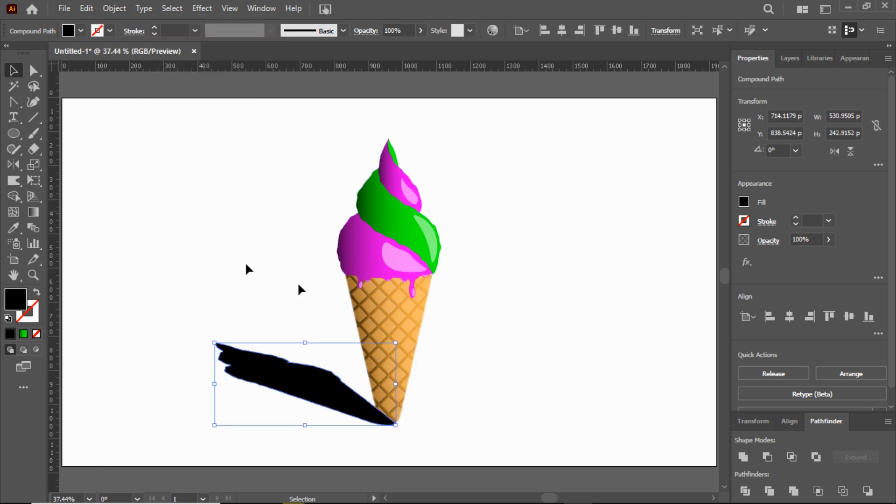
click(790, 59)
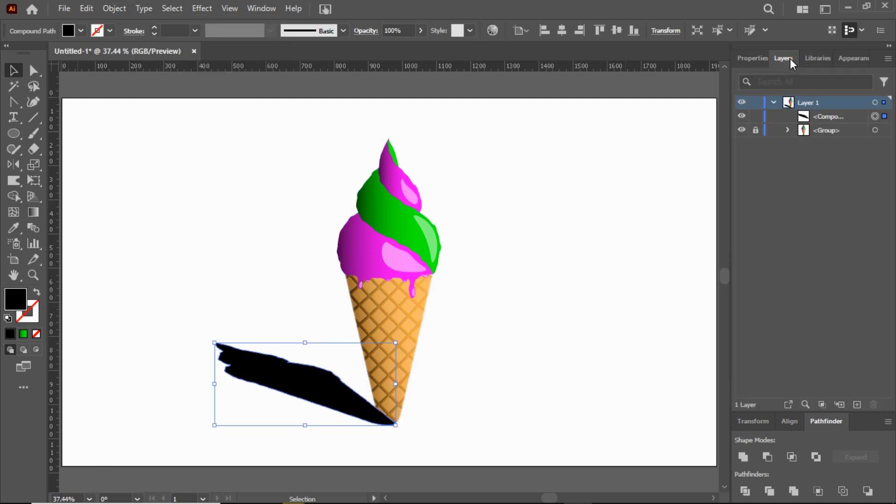
drag(796, 117, 812, 138)
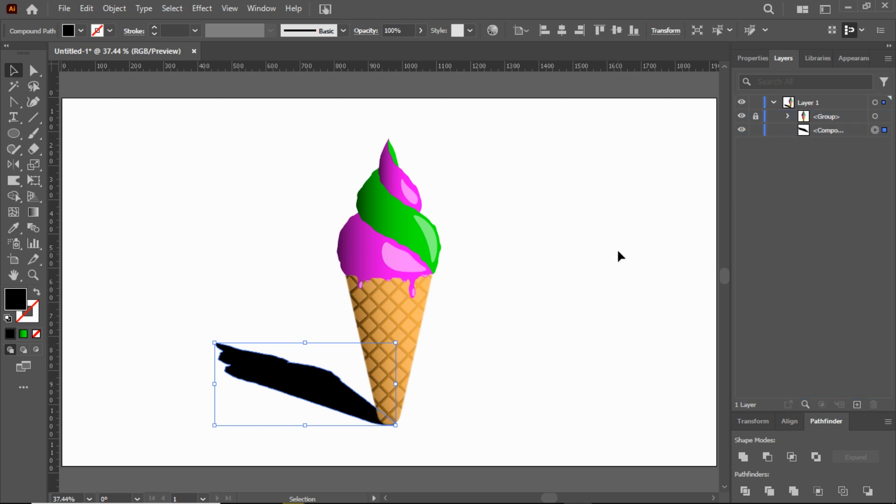
Step: Set the cast shadow's opacity to 75%
click(752, 58)
click(829, 240)
mouse_move(823, 257)
mouse_down()
mouse_move(802, 259)
mouse_move(814, 264)
mouse_up()
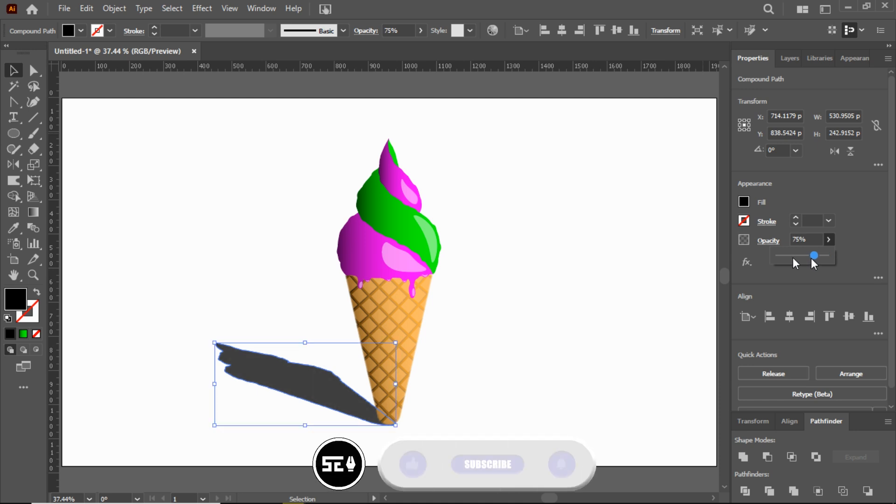
Step: Apply a Gaussian Blur with a radius of about 4.4 pixels to the cast shadow and deselect it
click(208, 9)
mouse_move(322, 228)
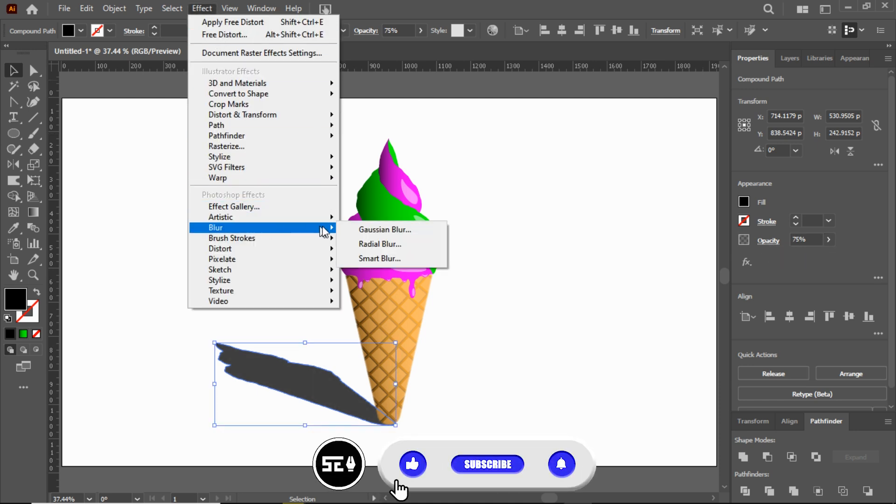
click(382, 230)
drag(633, 226, 645, 230)
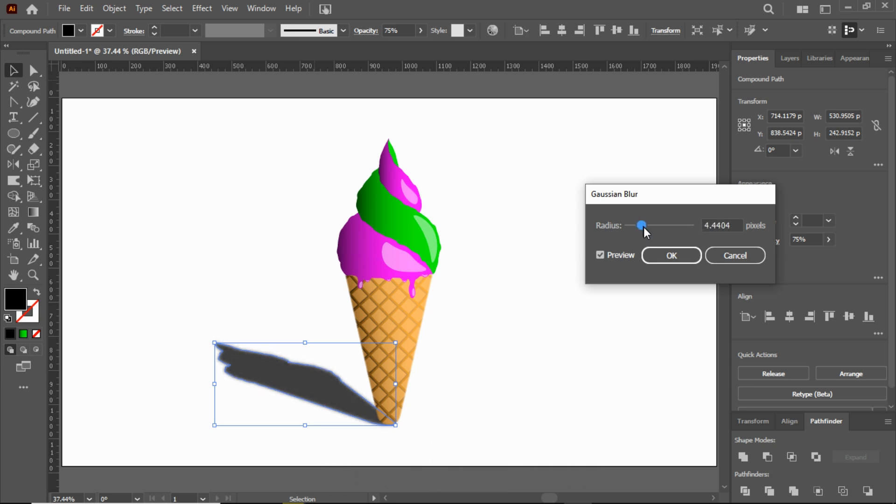
click(671, 255)
click(491, 351)
key(z)
drag(359, 389, 352, 296)
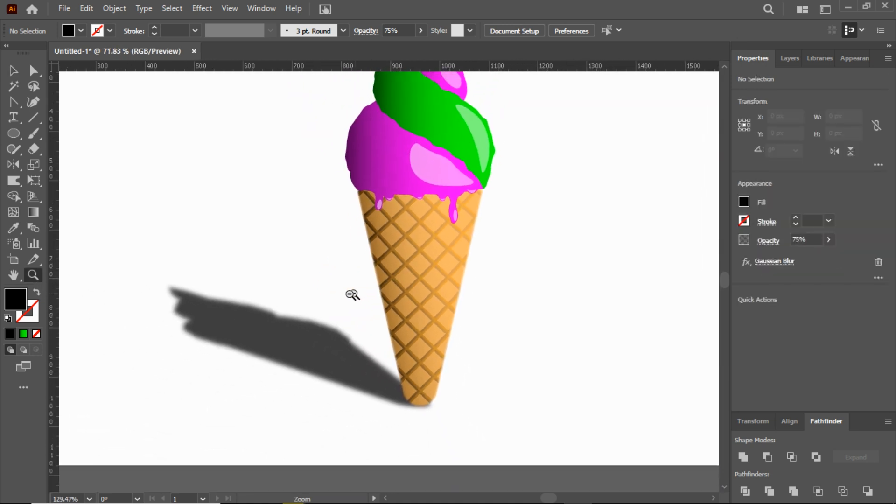
double_click(14, 275)
click(13, 71)
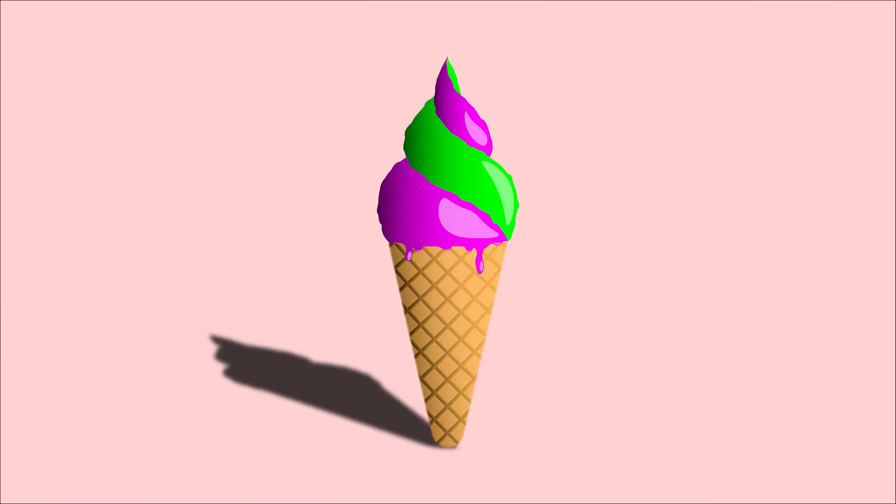